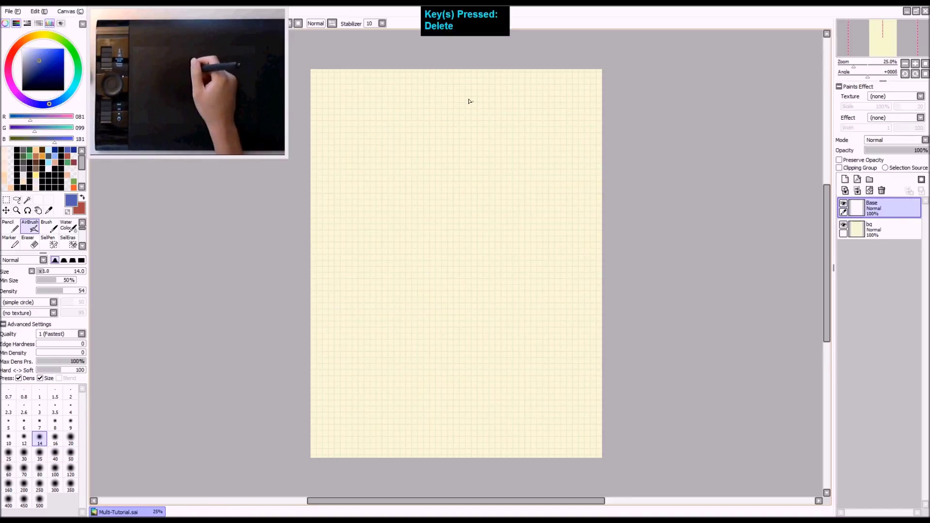
Sketch a circle for the head near the top of the page with the size 14 AirBrush and tidy its upper edge
key("2")
key("space")
left_click_drag(436, 135, 457, 112)
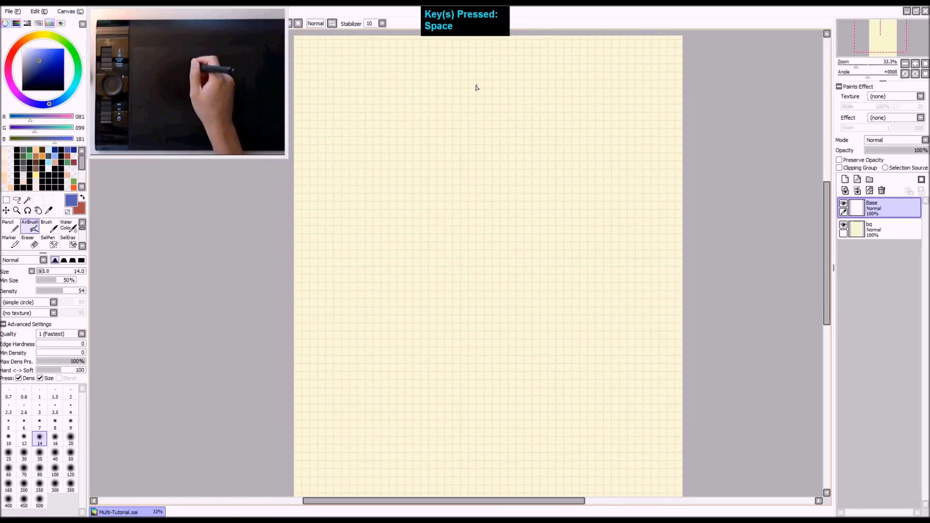
mouse_move(466, 83)
left_mouse_down()
mouse_move(439, 107)
mouse_move(447, 136)
mouse_move(474, 149)
left_mouse_up()
key("ctrl+z")
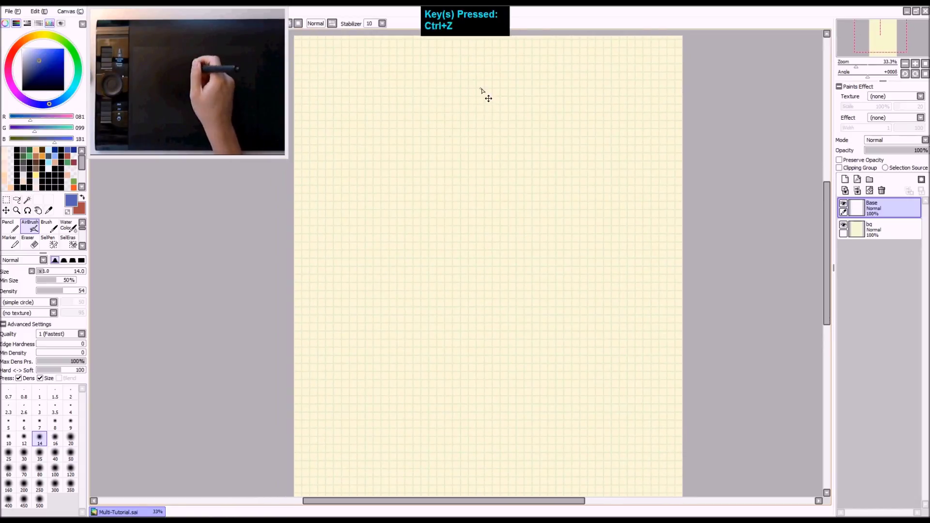
mouse_move(457, 86)
left_mouse_down()
mouse_move(439, 101)
mouse_move(434, 130)
mouse_move(455, 161)
mouse_move(478, 166)
mouse_move(508, 158)
mouse_move(521, 141)
mouse_move(523, 110)
mouse_move(514, 91)
mouse_move(455, 91)
left_mouse_up()
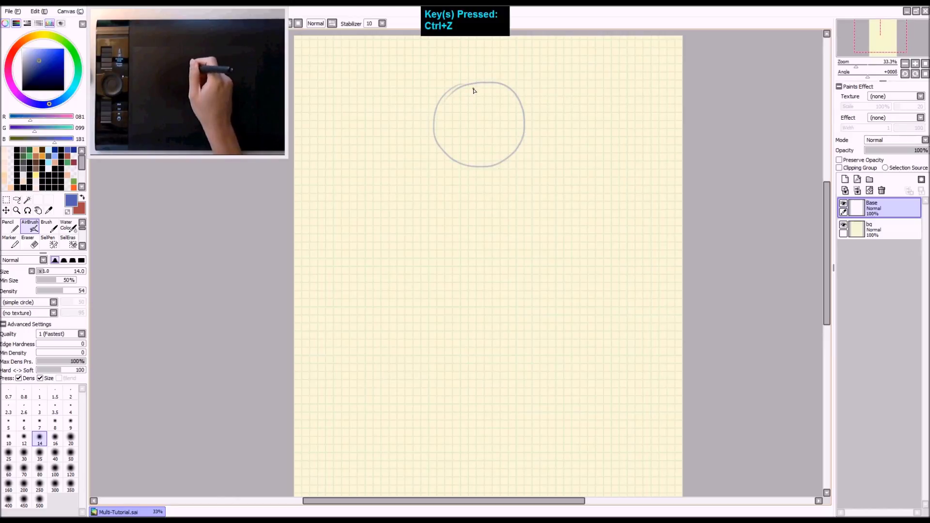
key("e")
mouse_move(491, 92)
left_mouse_down()
mouse_move(489, 108)
mouse_move(486, 87)
mouse_move(451, 101)
mouse_move(471, 87)
mouse_move(505, 95)
mouse_move(476, 84)
mouse_move(493, 86)
mouse_move(455, 91)
mouse_move(460, 83)
left_mouse_up()
key("a")
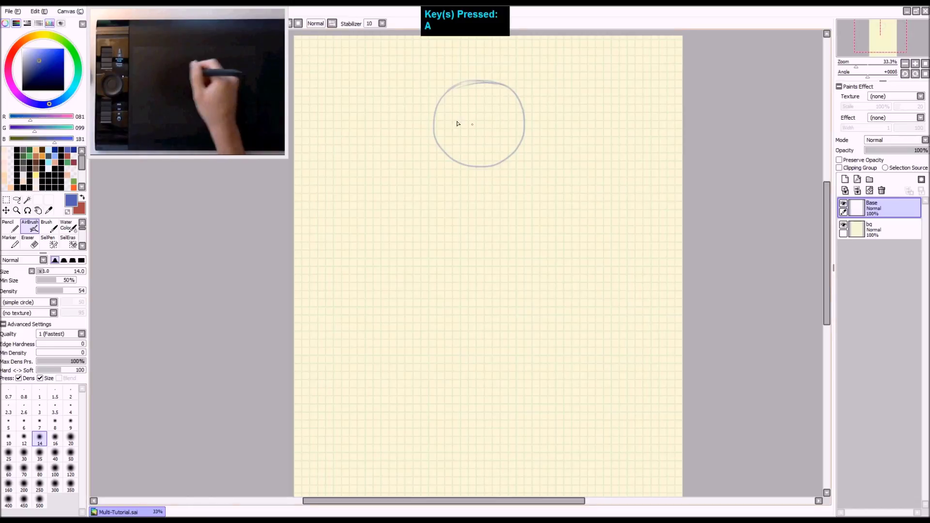
Lighten the overlapping strokes along the top of the head circle with the Eraser
mouse_move(499, 83)
left_mouse_down()
mouse_move(458, 87)
mouse_move(491, 132)
left_mouse_up()
key("ctrl+z")
key("z")
left_click(487, 144)
key("space")
key("e")
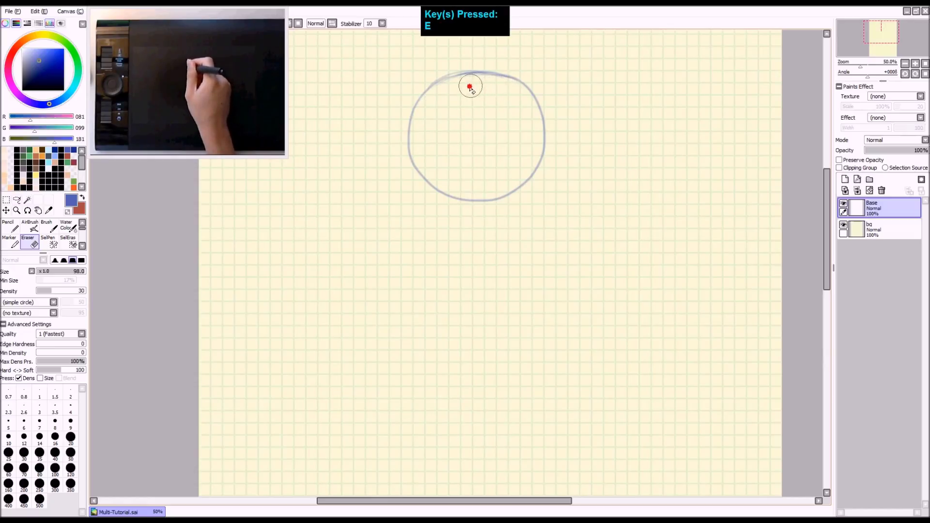
key("a")
Draw a vertical guide line from the middle of the head circle down past its lower edge
key("space")
left_click_drag(493, 202, 426, 176)
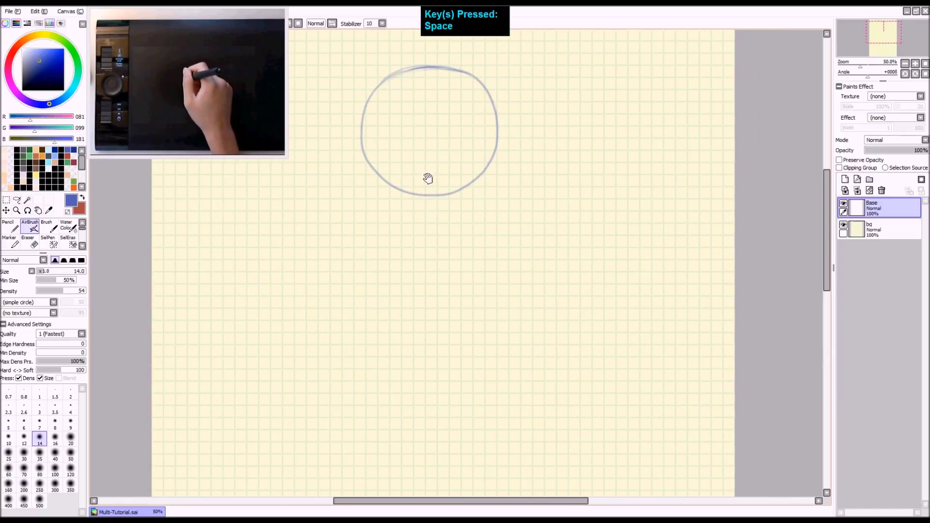
left_click_drag(436, 146, 454, 189)
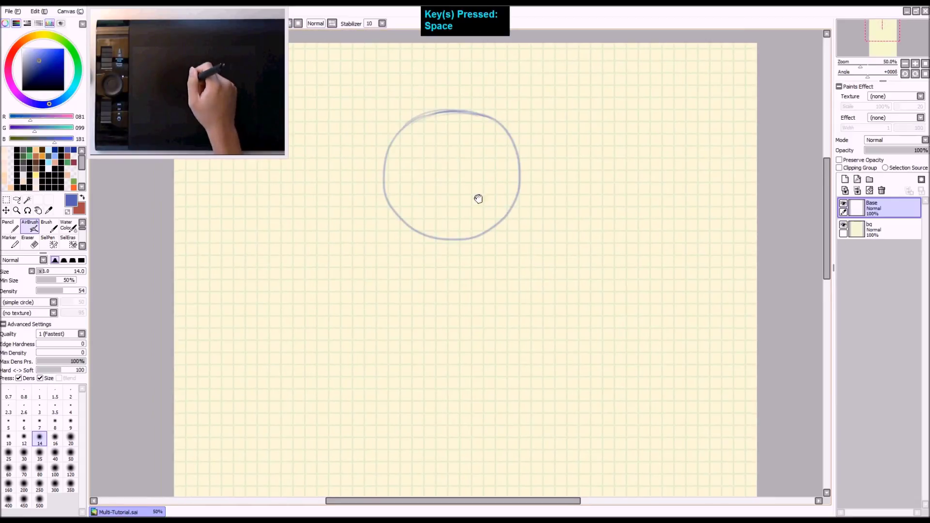
key("z")
key("shift+z")
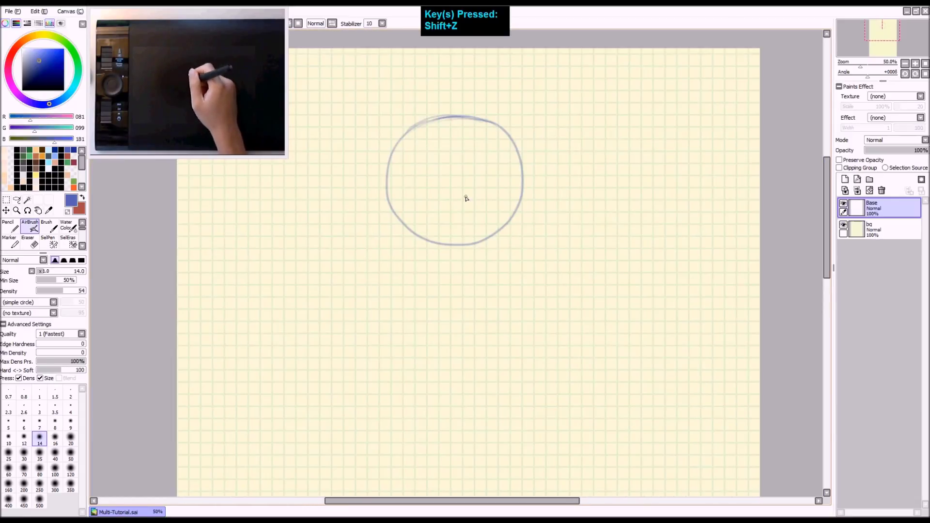
key("space")
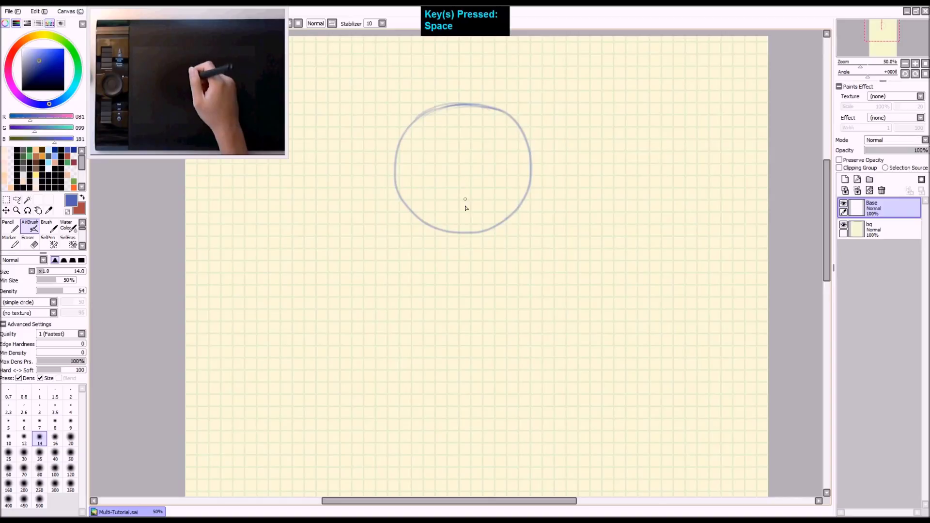
mouse_move(462, 218)
left_mouse_down()
mouse_move(462, 259)
mouse_move(463, 175)
mouse_move(464, 264)
left_mouse_up()
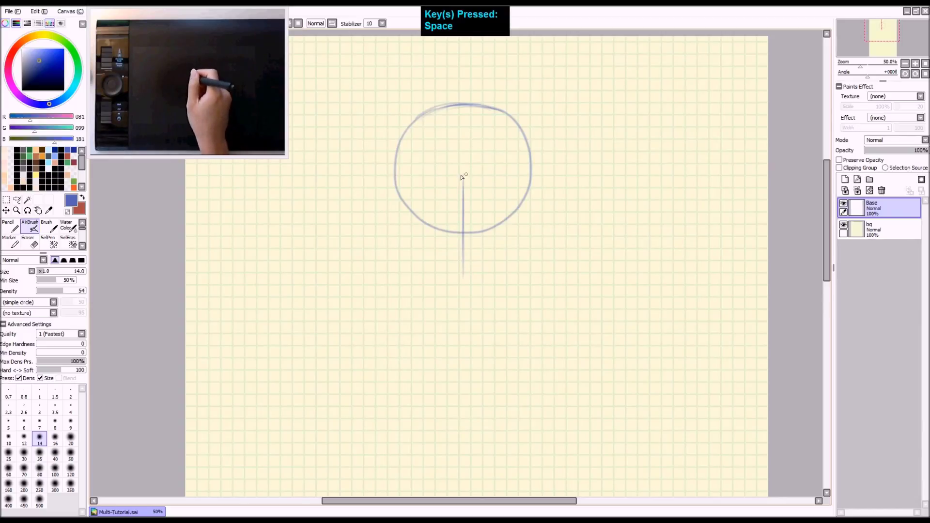
Add short tick marks at the guide's top, halfway to the circle's base and at chin level, and lighten the guide with the Eraser
key("ctrl+z")
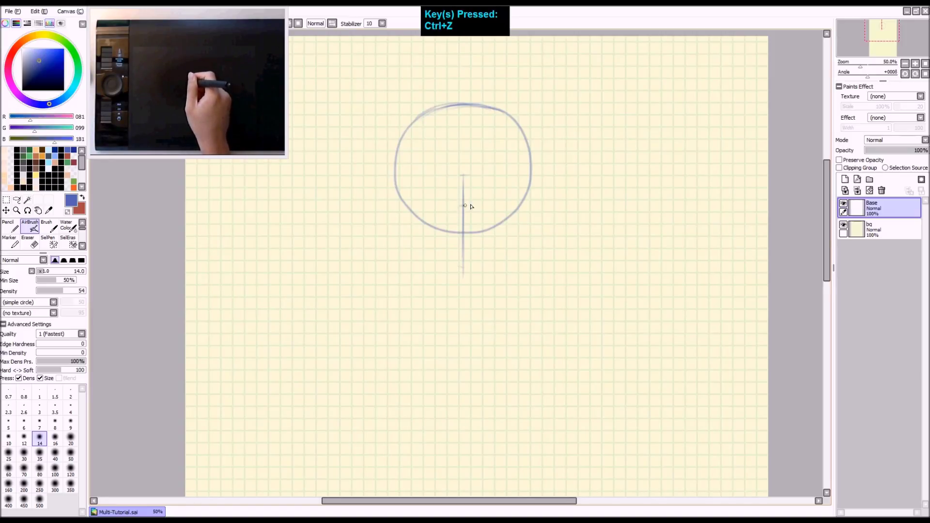
left_click(466, 260)
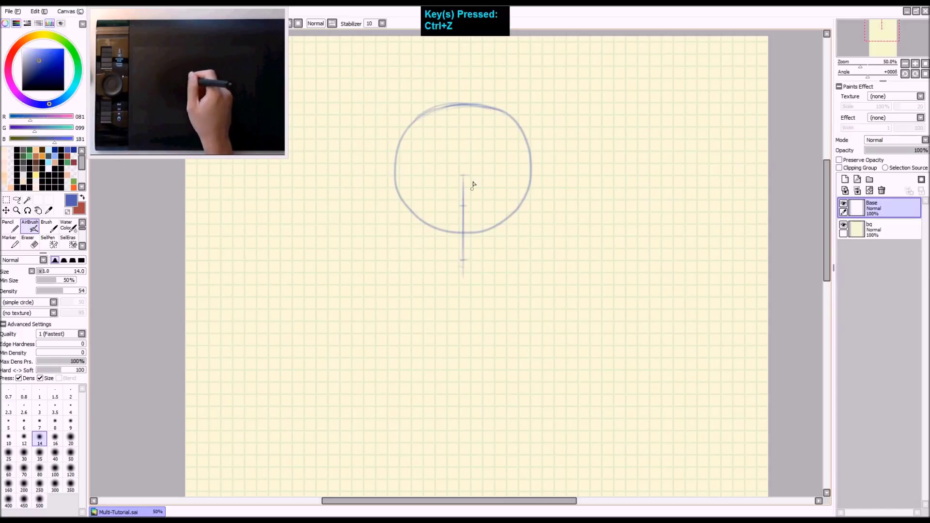
key("e")
left_click(463, 210)
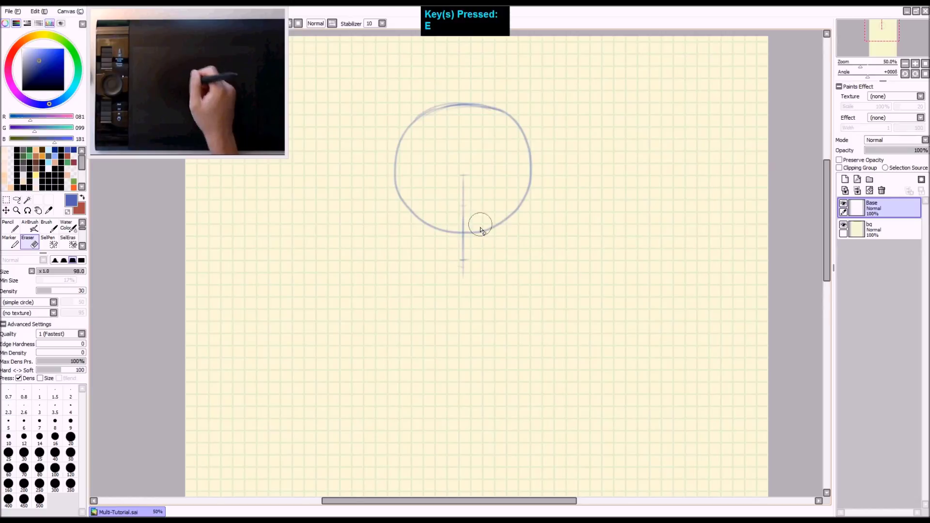
key("a")
Draw the right chin line slanting up and outward from the lowest tick mark
left_click(468, 262, "ctrl")
mouse_move(479, 252)
left_mouse_down()
mouse_move(487, 278)
mouse_move(547, 251)
left_mouse_up()
key("ctrl+z")
left_click_drag(468, 286, 543, 255)
key("ctrl+z")
left_click_drag(466, 286, 546, 249)
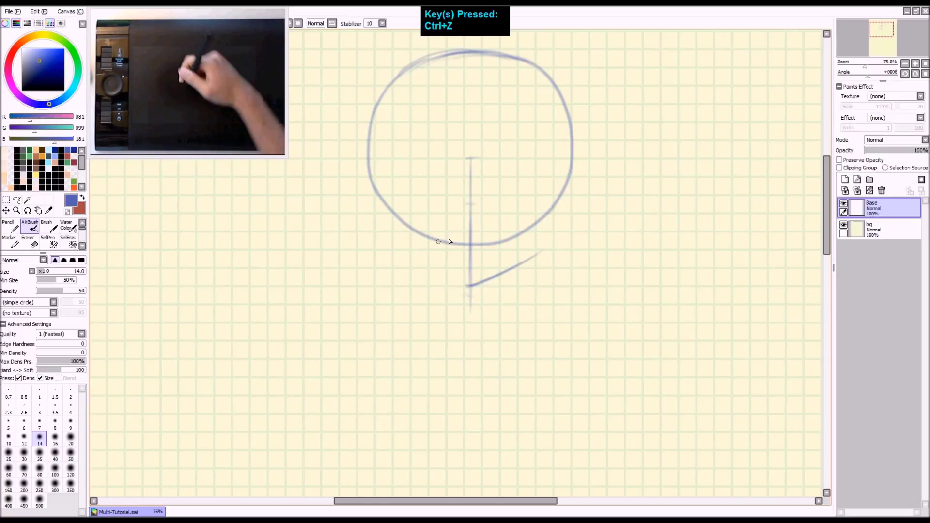
Draw the matching left chin line from the lowest tick mark and extend the right one outward
left_click_drag(467, 285, 394, 245)
left_click_drag(467, 284, 402, 253)
left_click_drag(468, 286, 384, 246)
key("ctrl+z")
left_click_drag(467, 286, 388, 243)
key("ctrl+z")
left_click_drag(467, 286, 401, 251)
left_click_drag(468, 286, 408, 256)
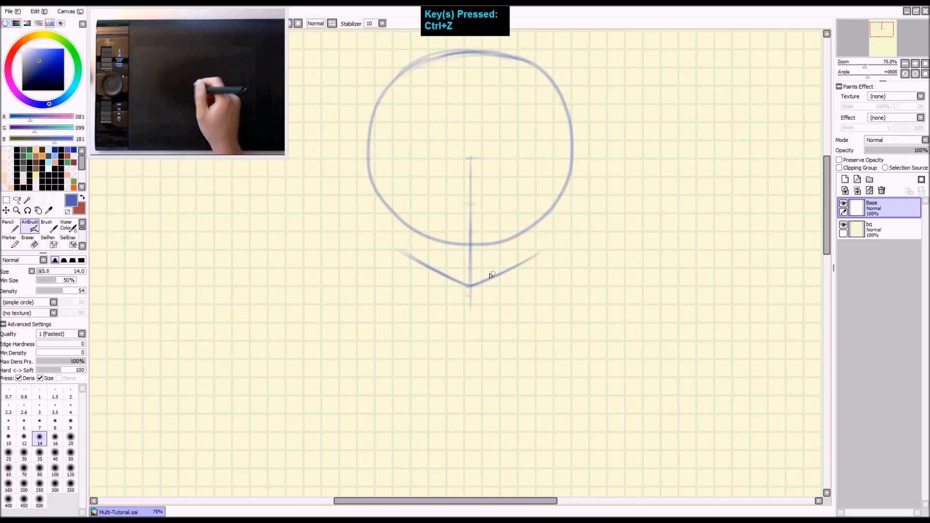
left_click_drag(474, 287, 546, 250)
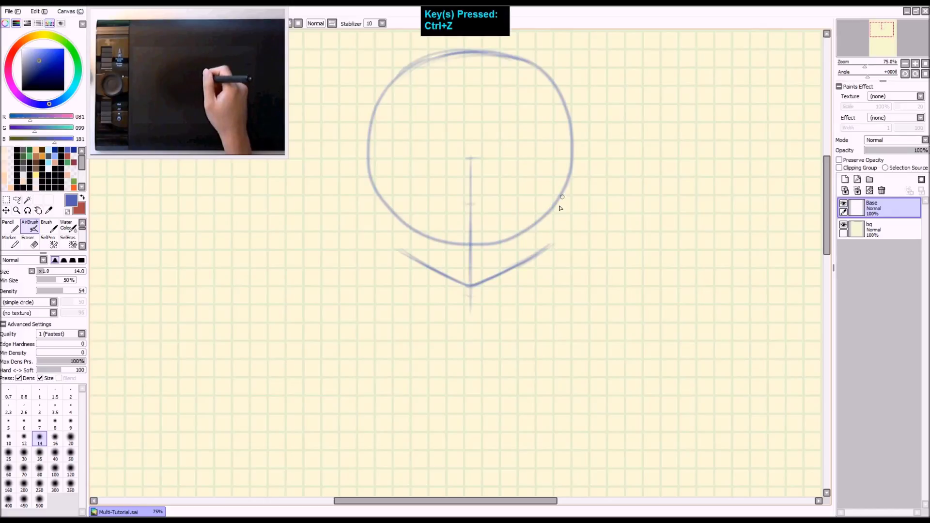
Draw the cheek lines on both sides, connecting the head circle to the outer ends of the chin lines
mouse_move(571, 176)
left_mouse_down()
mouse_move(573, 166)
mouse_move(541, 255)
mouse_move(522, 265)
mouse_move(529, 254)
left_mouse_up()
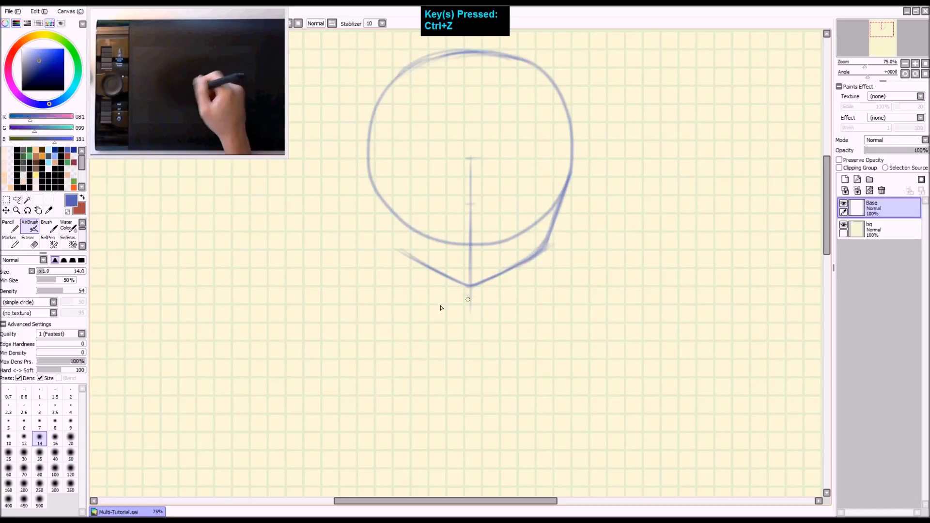
left_click_drag(368, 178, 393, 247)
mouse_move(366, 164)
left_mouse_down()
mouse_move(410, 261)
mouse_move(388, 221)
mouse_move(447, 265)
mouse_move(396, 233)
left_mouse_up()
key("ctrl+z")
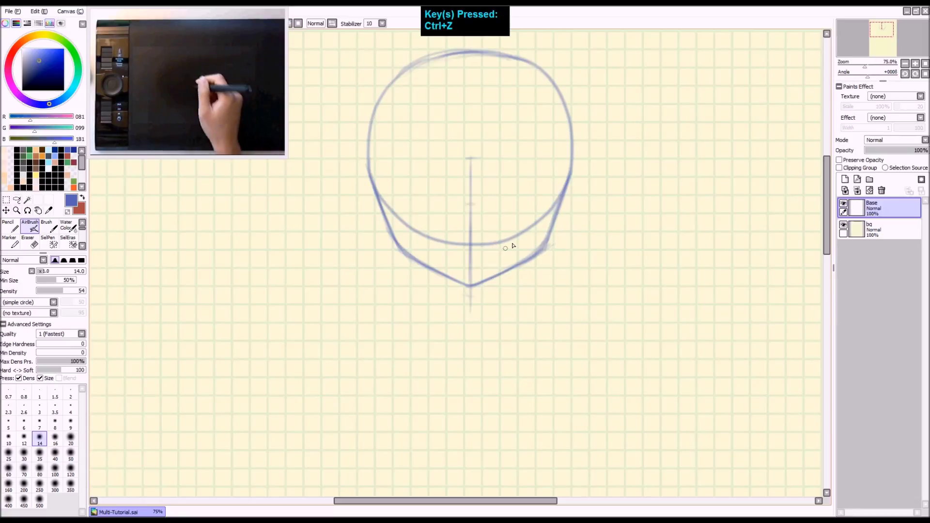
left_click_drag(561, 202, 542, 242)
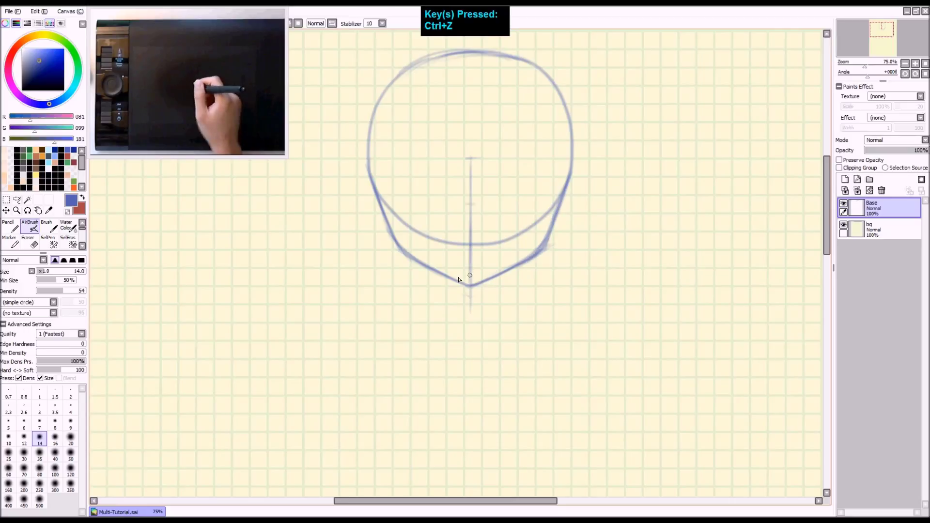
mouse_move(489, 275)
left_mouse_down()
mouse_move(479, 264)
mouse_move(448, 276)
mouse_move(486, 263)
mouse_move(490, 275)
left_mouse_up()
key("ctrl+z")
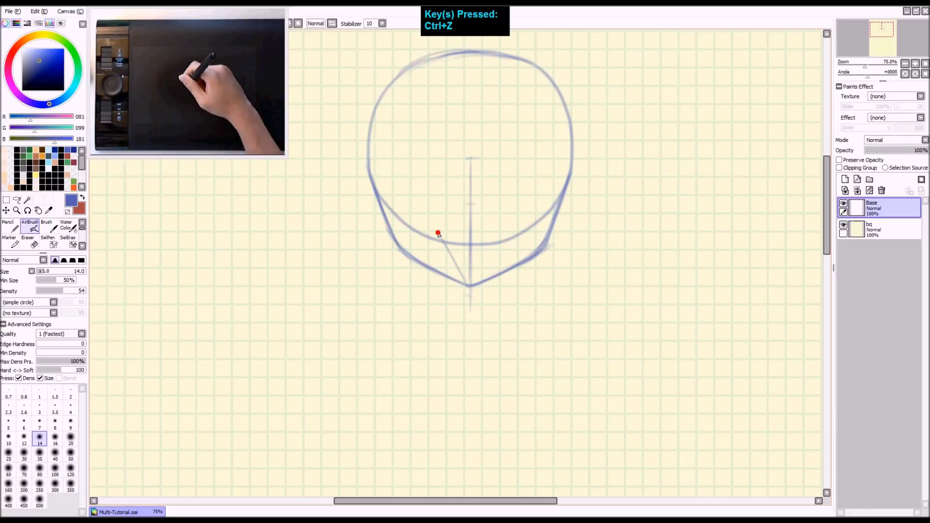
mouse_move(437, 234)
left_mouse_down()
mouse_move(465, 285)
mouse_move(492, 276)
mouse_move(465, 276)
mouse_move(480, 281)
left_mouse_up()
key("ctrl+z")
key("ctrl+z")
key("ctrl+z")
key("ctrl+z")
key("ctrl+z")
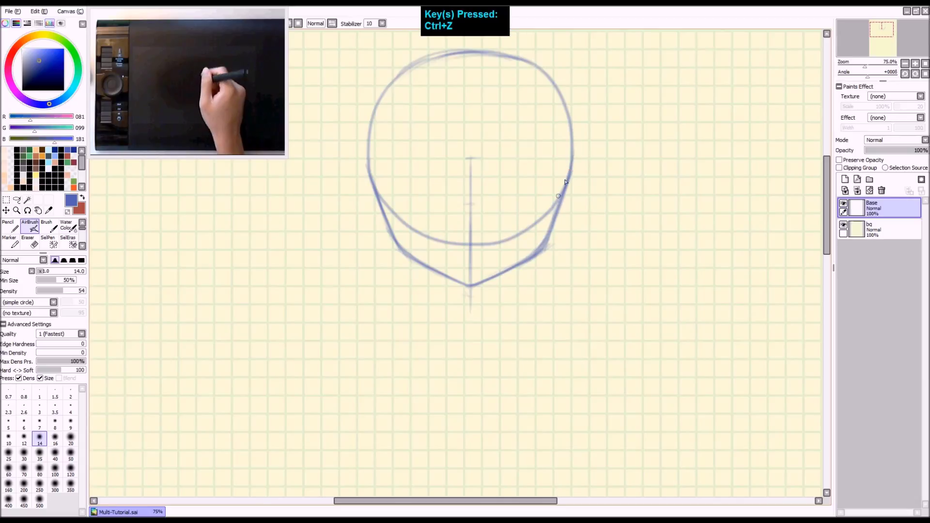
Darken the cheek lines and jaw corners on both sides of the face
left_click_drag(556, 209, 538, 250)
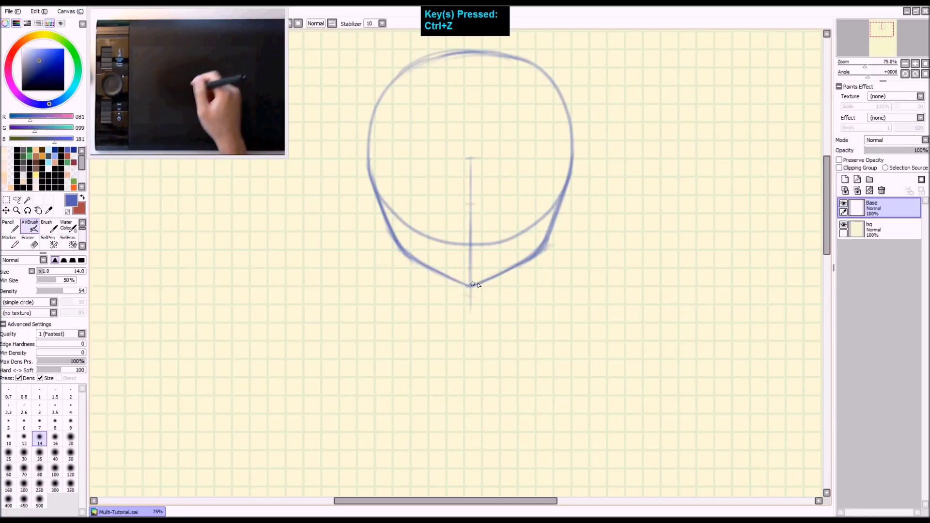
left_click_drag(498, 199, 490, 231)
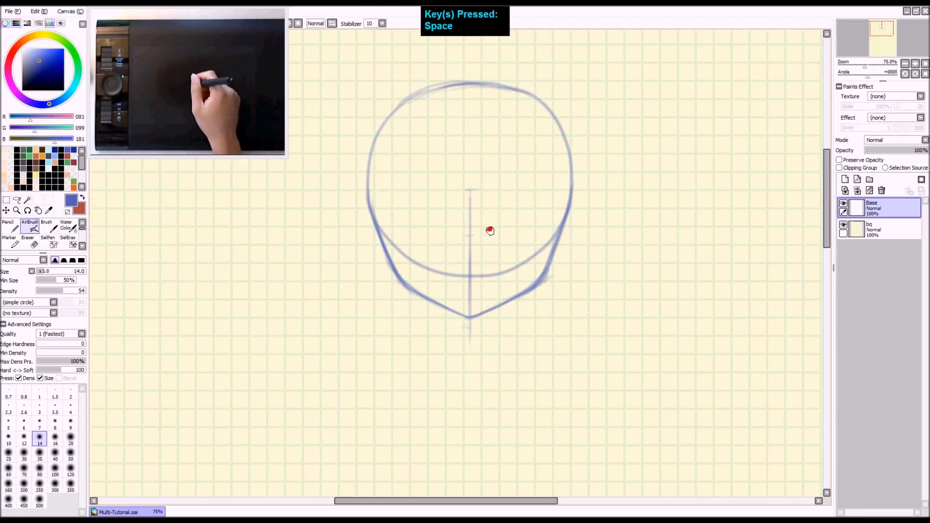
key("ctrl+shift+z")
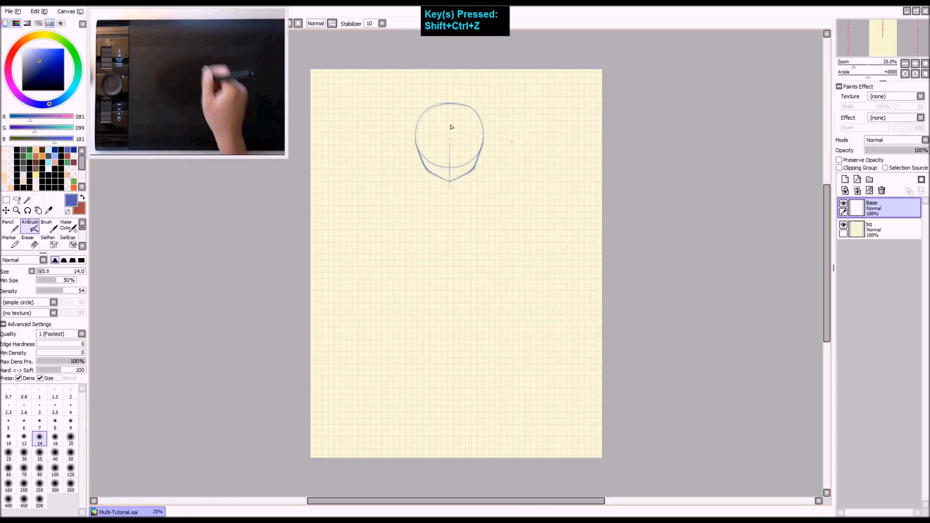
key("z")
key("z")
key("z")
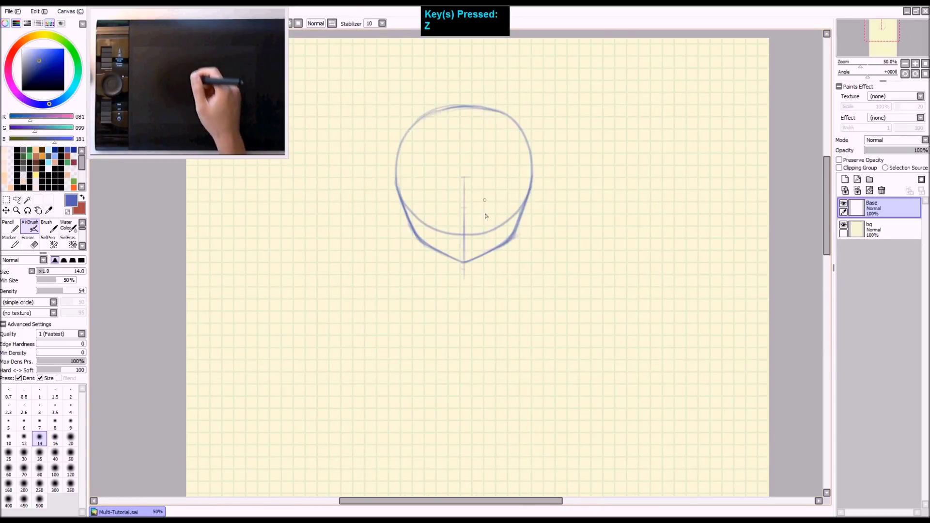
mouse_move(482, 249)
left_mouse_down()
mouse_move(507, 254)
mouse_move(488, 288)
mouse_move(488, 315)
left_mouse_up()
key("z")
left_click_drag(336, 219, 330, 178)
left_click_drag(354, 264, 367, 285)
left_click_drag(345, 242, 367, 287)
Erase the stray strokes outside the jaw corner and the circle's lower arc inside the face, and fade the centre guide
key("e")
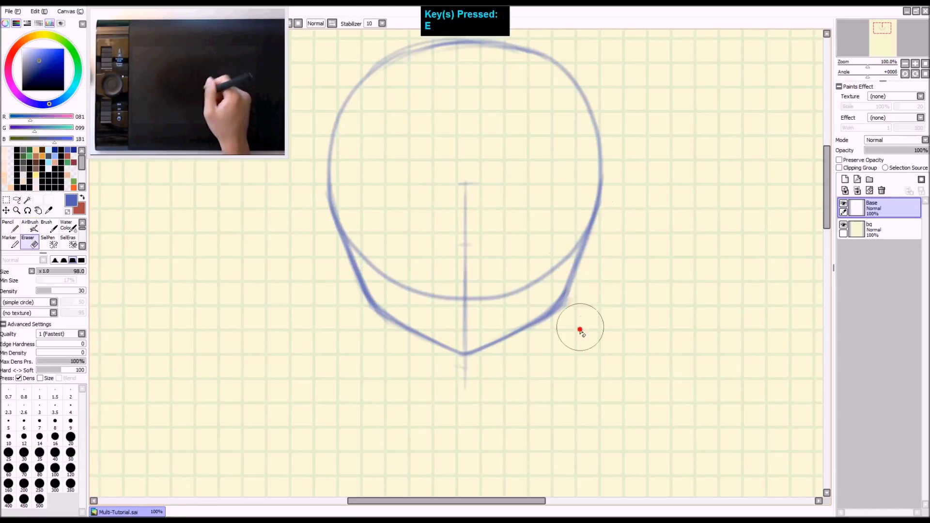
key("a")
key("space")
left_click_drag(504, 250, 525, 239)
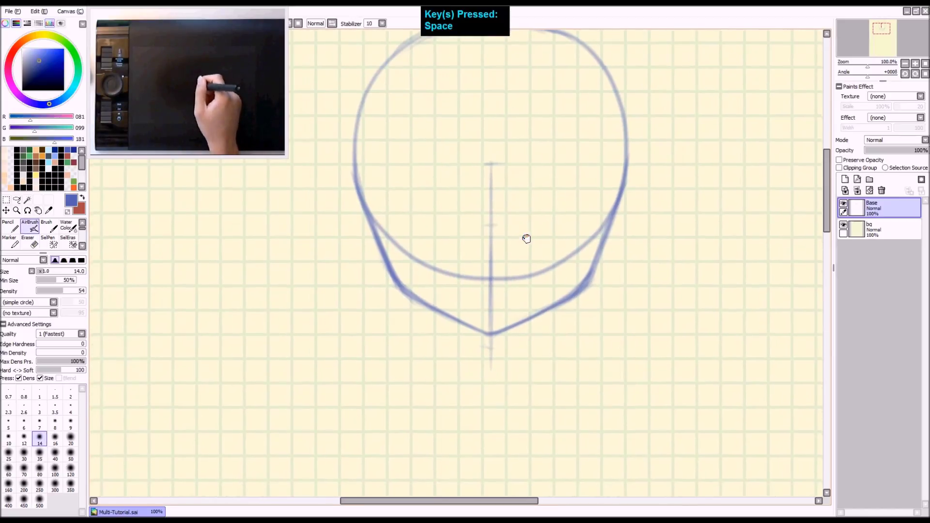
key("e")
mouse_move(405, 221)
left_mouse_down()
mouse_move(439, 260)
mouse_move(489, 251)
mouse_move(523, 270)
mouse_move(544, 261)
mouse_move(581, 209)
mouse_move(582, 225)
left_mouse_up()
key("a")
mouse_move(485, 184)
left_mouse_down()
mouse_move(448, 207)
mouse_move(442, 175)
mouse_move(437, 303)
left_mouse_up()
key("e")
left_click_drag(465, 158, 499, 249)
Draw a horizontal upper eye guide across the full width of the face, just below the top tick mark
key("a")
left_click_drag(377, 209, 526, 207)
mouse_move(593, 209)
left_mouse_down()
mouse_move(345, 203)
mouse_move(519, 207)
left_mouse_up()
key("ctrl+z")
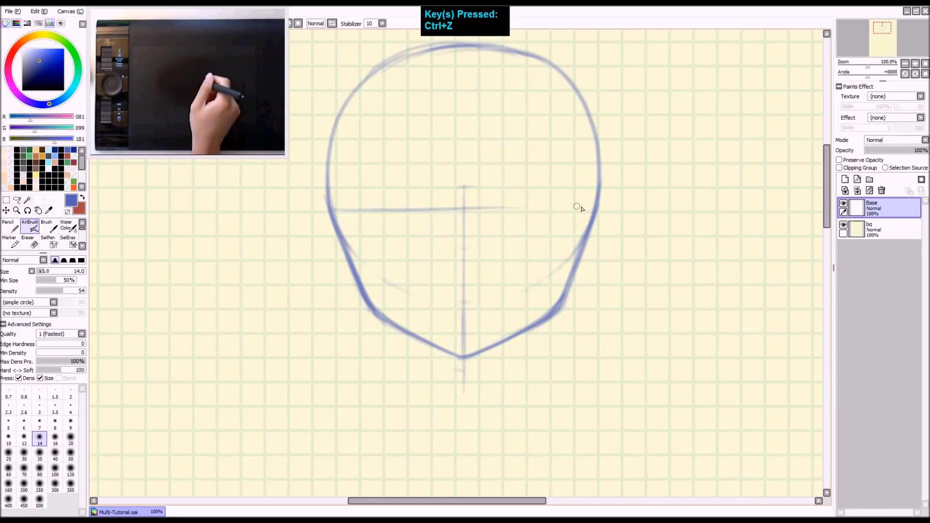
left_click_drag(595, 211, 434, 205)
left_click_drag(353, 212, 590, 207)
key("ctrl+z")
key("ctrl+z")
key("ctrl+z")
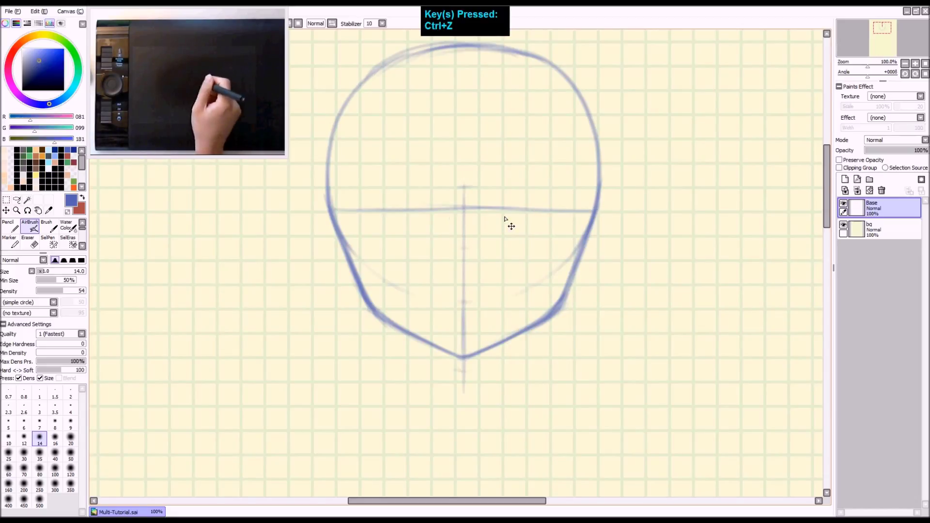
mouse_move(374, 209)
left_mouse_down()
mouse_move(588, 209)
mouse_move(331, 204)
mouse_move(591, 207)
mouse_move(319, 206)
left_mouse_up()
key("ctrl+z")
key("ctrl+z")
key("ctrl+z")
left_click_drag(591, 209, 387, 210)
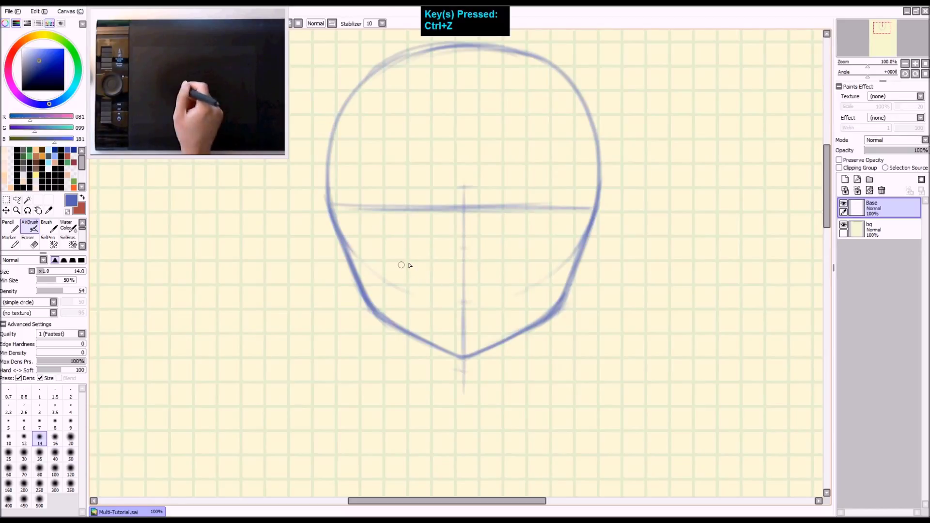
Draw a darker second horizontal guide across the face between the two lower tick marks for the bottom of the eyes
mouse_move(359, 271)
left_mouse_down()
mouse_move(574, 272)
mouse_move(328, 273)
mouse_move(577, 269)
mouse_move(446, 269)
left_mouse_up()
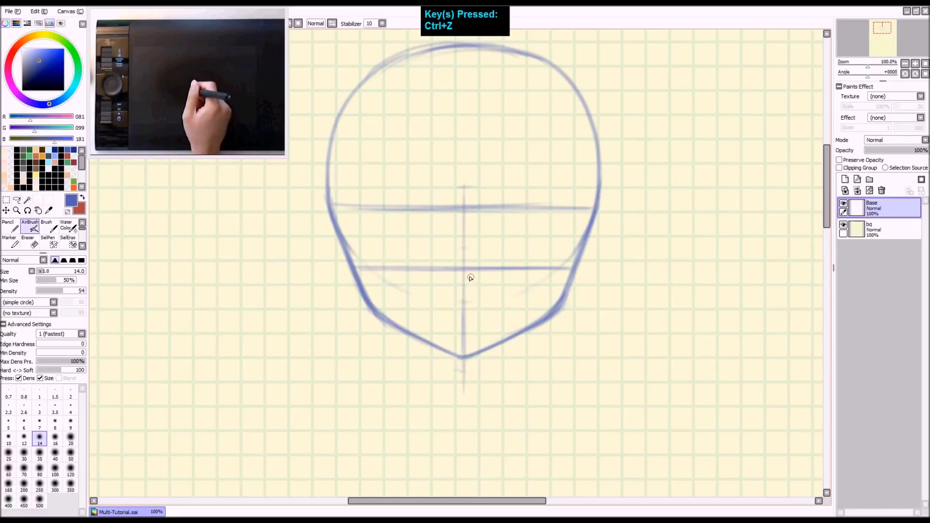
mouse_move(374, 265)
left_mouse_down()
mouse_move(591, 265)
mouse_move(364, 268)
mouse_move(568, 272)
left_mouse_up()
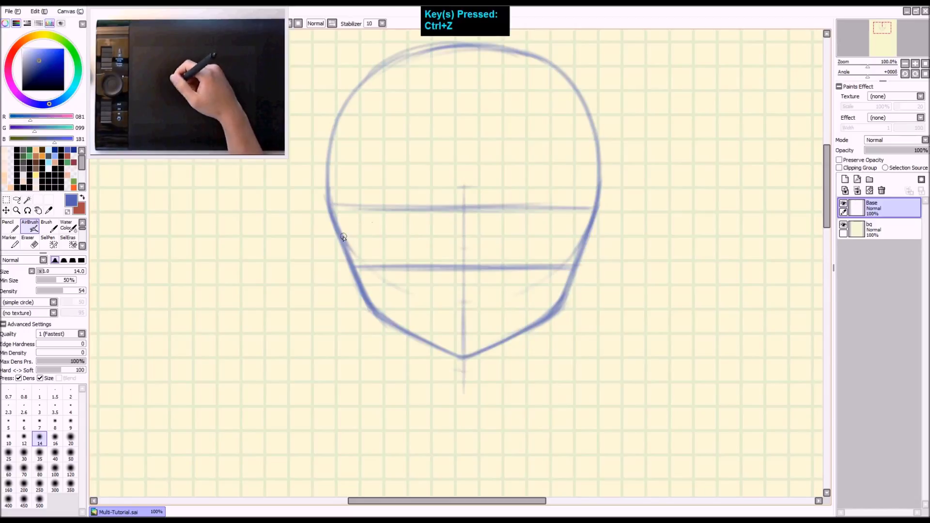
Draw slanted outer sides and upright inner sides between the two horizontal guides to box in both eyes
mouse_move(348, 222)
left_mouse_down()
mouse_move(360, 266)
mouse_move(349, 234)
left_mouse_up()
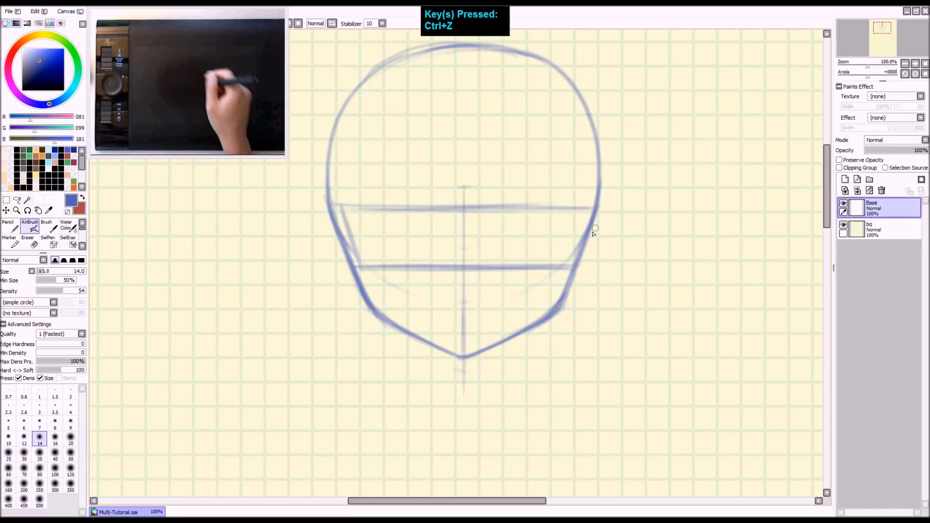
mouse_move(586, 214)
left_mouse_down()
mouse_move(568, 259)
mouse_move(586, 207)
mouse_move(567, 263)
left_mouse_up()
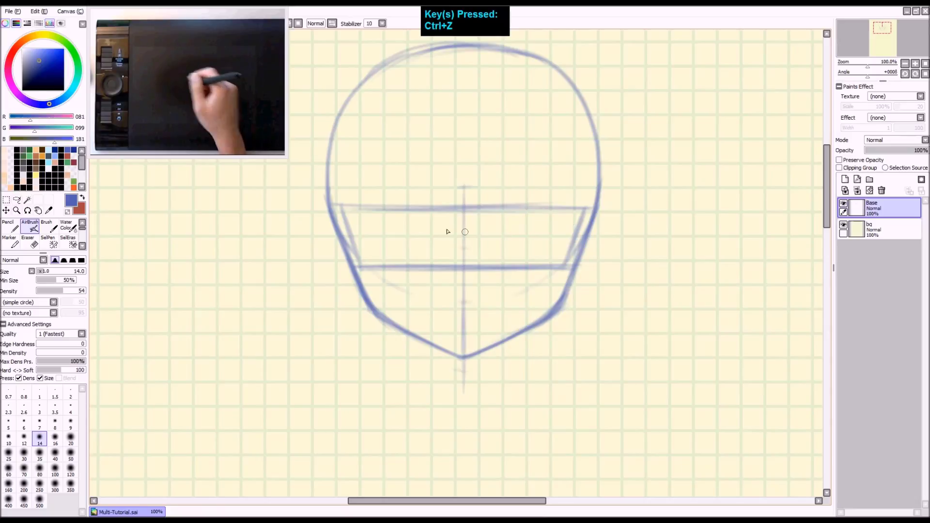
mouse_move(424, 209)
left_mouse_down()
mouse_move(428, 202)
mouse_move(437, 257)
left_mouse_up()
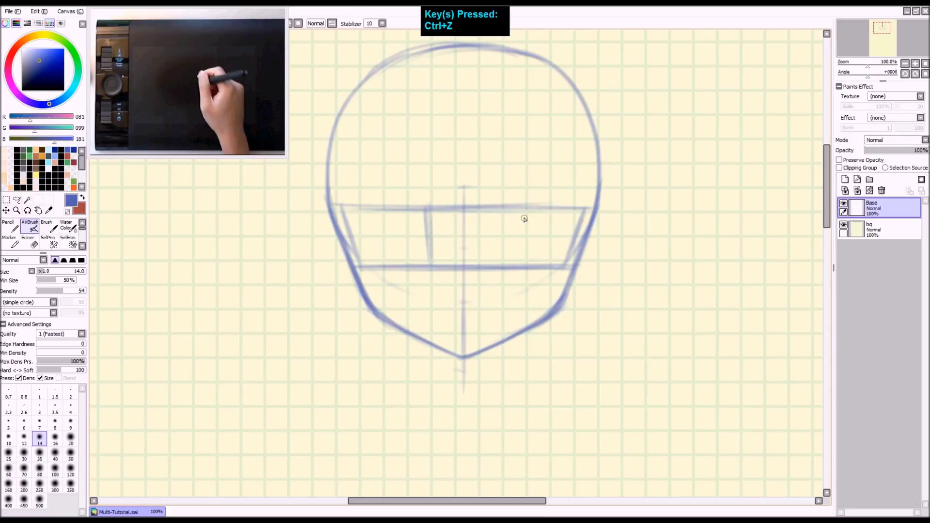
left_click_drag(503, 205, 502, 266)
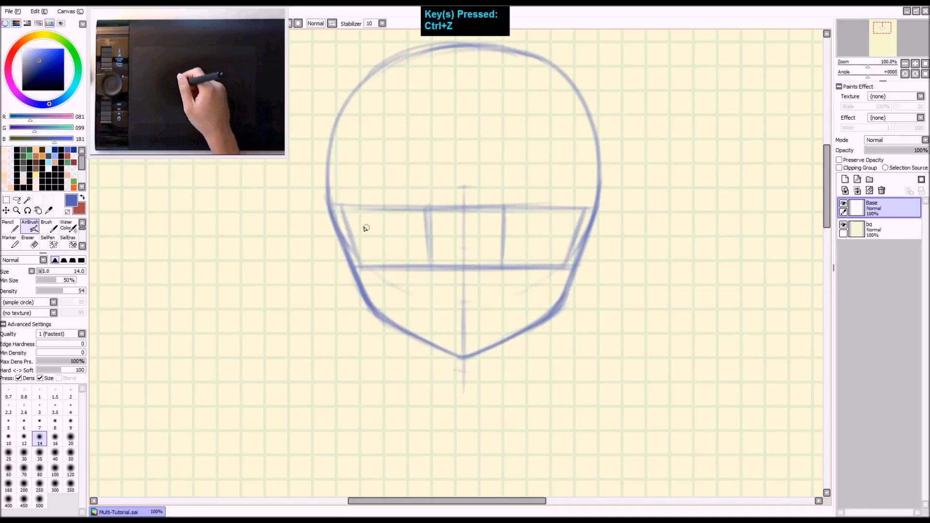
mouse_move(385, 212)
left_mouse_down()
mouse_move(361, 224)
mouse_move(424, 243)
mouse_move(390, 213)
left_mouse_up()
key("ctrl+z")
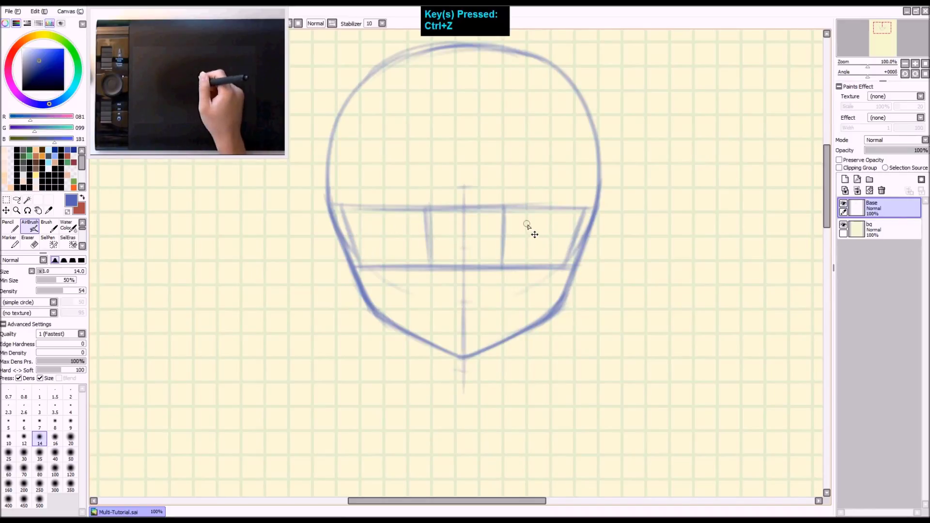
mouse_move(542, 216)
left_mouse_down()
mouse_move(503, 256)
mouse_move(486, 235)
mouse_move(429, 249)
mouse_move(486, 236)
left_mouse_up()
key("ctrl+z")
key("ctrl+z")
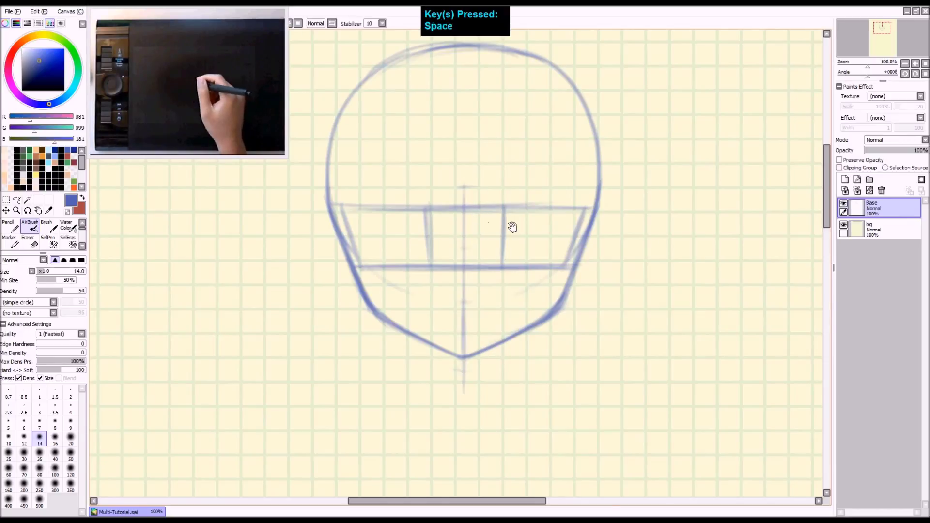
Duplicate the Base layer, hide the original, and move the copied head to the page's upper-left area
scroll(517, 222, "down", 2)
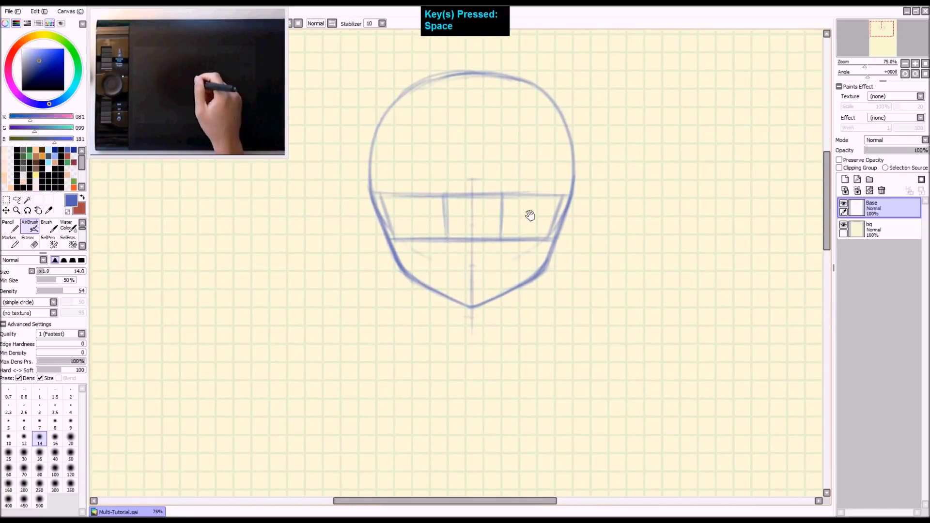
key("ctrl+shift+z")
scroll(441, 147, "up", 2)
left_click_drag(455, 189, 471, 198)
key("ctrl+shift+z")
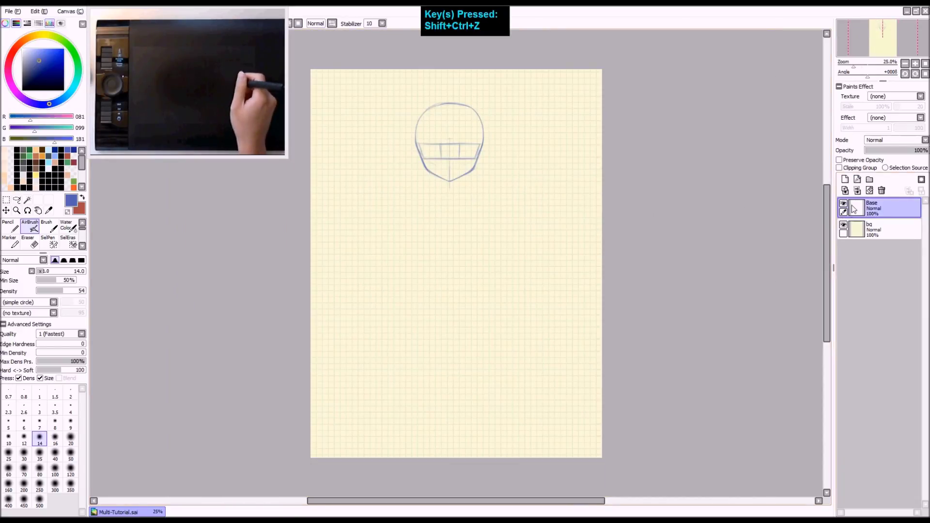
key("q")
left_click(843, 225)
key("ctrl+t")
mouse_move(473, 164)
left_mouse_down()
mouse_move(409, 154)
mouse_move(405, 173)
left_mouse_up()
key("Return")
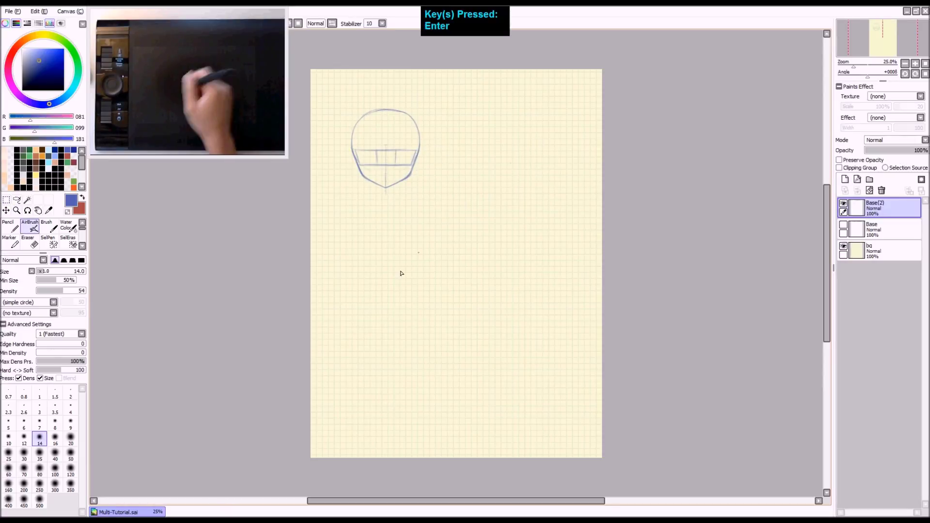
Sketch the inner and outer ends of the upper eyelid curve inside the eye box on the face's right side
key("2")
key("2")
key("2")
key("2")
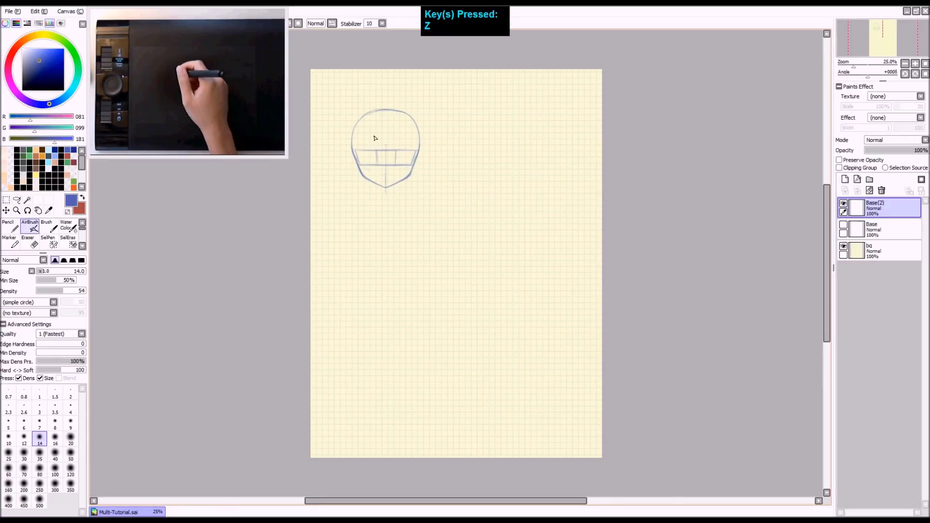
key("space")
left_click_drag(458, 187, 470, 181)
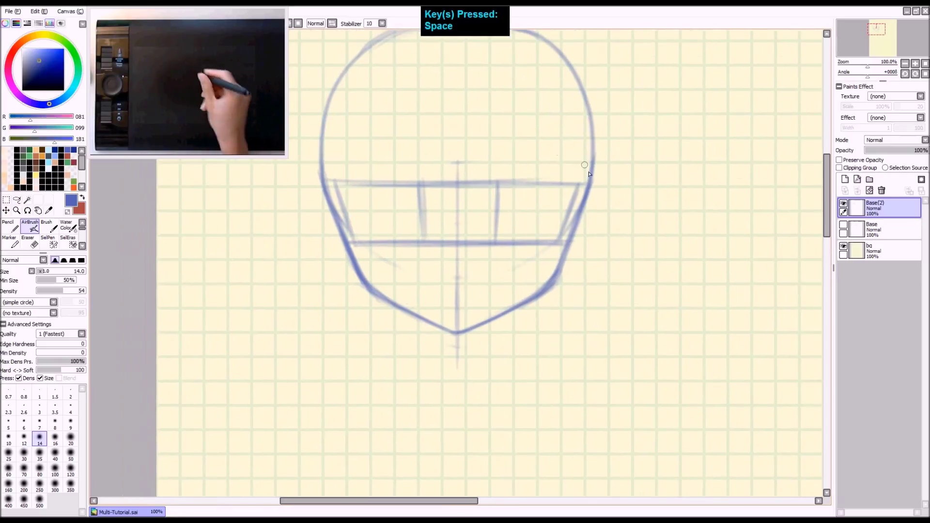
key("a")
key("space")
left_click_drag(515, 218, 490, 234)
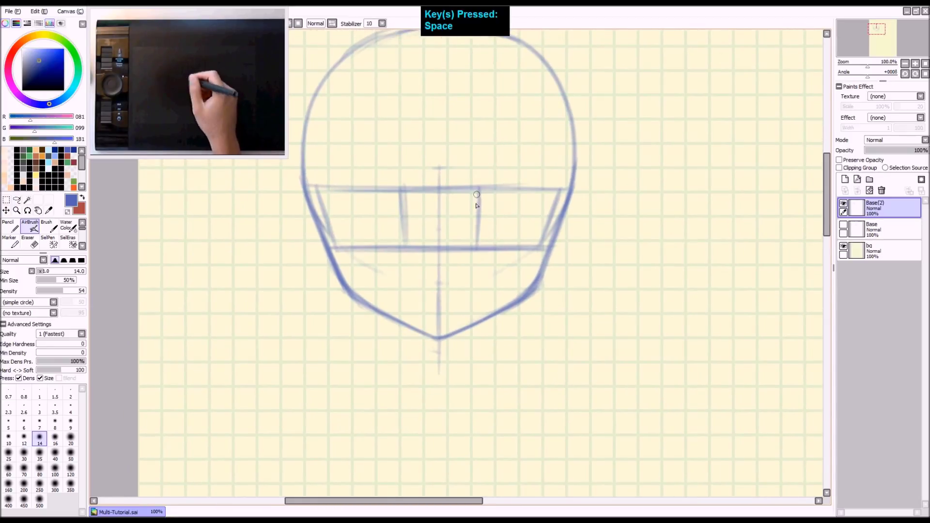
key("2")
key("space")
left_click_drag(525, 251, 534, 261)
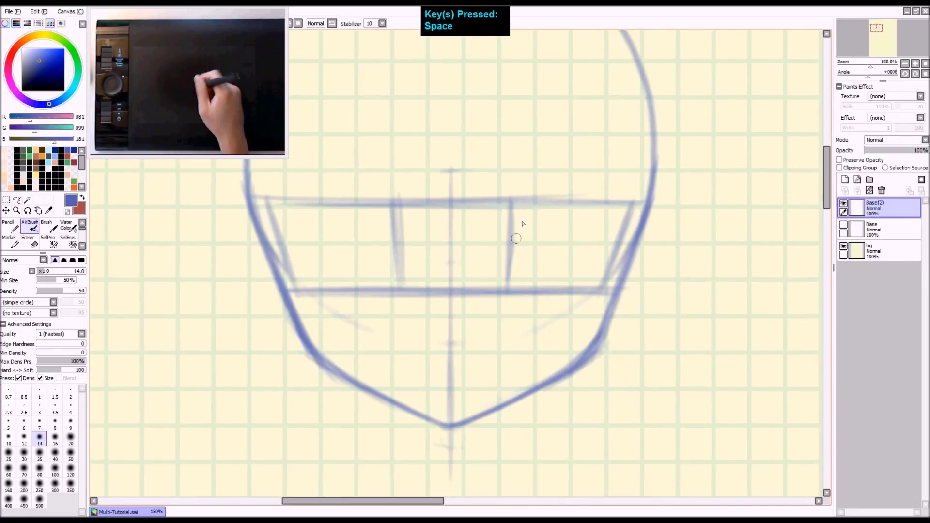
left_click_drag(507, 277, 531, 212)
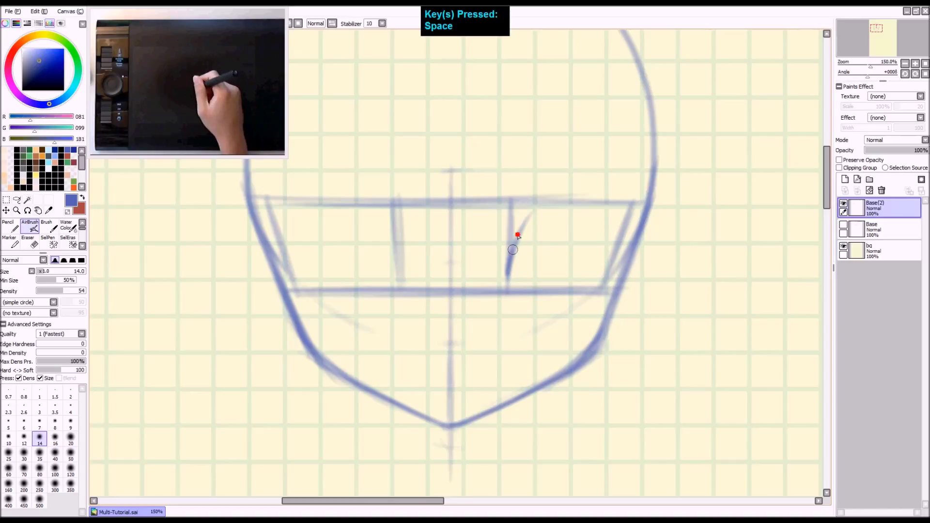
left_click_drag(617, 246, 613, 208)
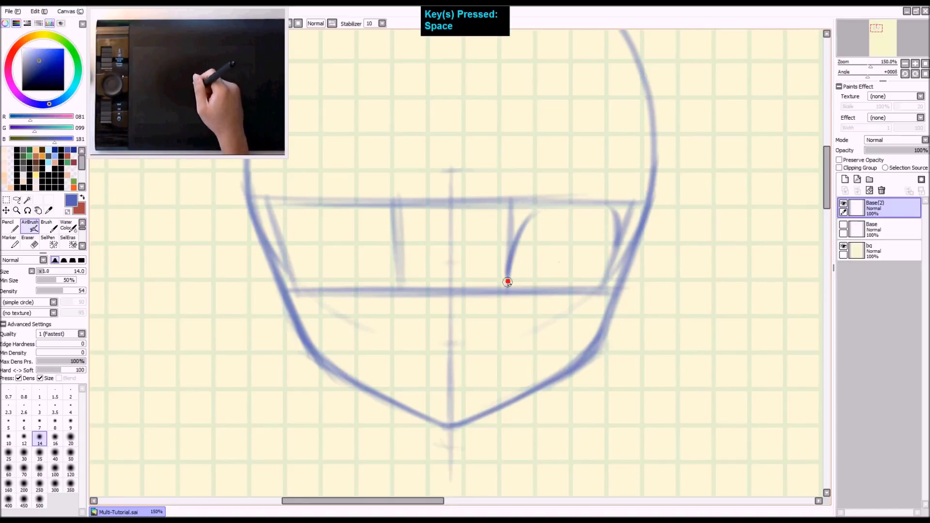
Join the right eyelid's two ends into one arch that touches the upper eye guide
left_click_drag(508, 280, 517, 228)
left_click_drag(508, 283, 517, 207)
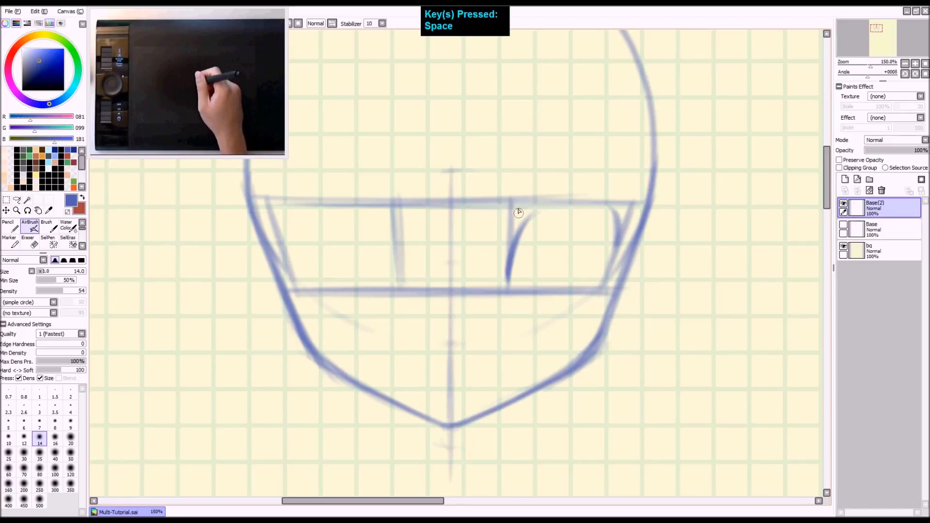
mouse_move(508, 280)
left_mouse_down()
mouse_move(536, 214)
mouse_move(610, 207)
left_mouse_up()
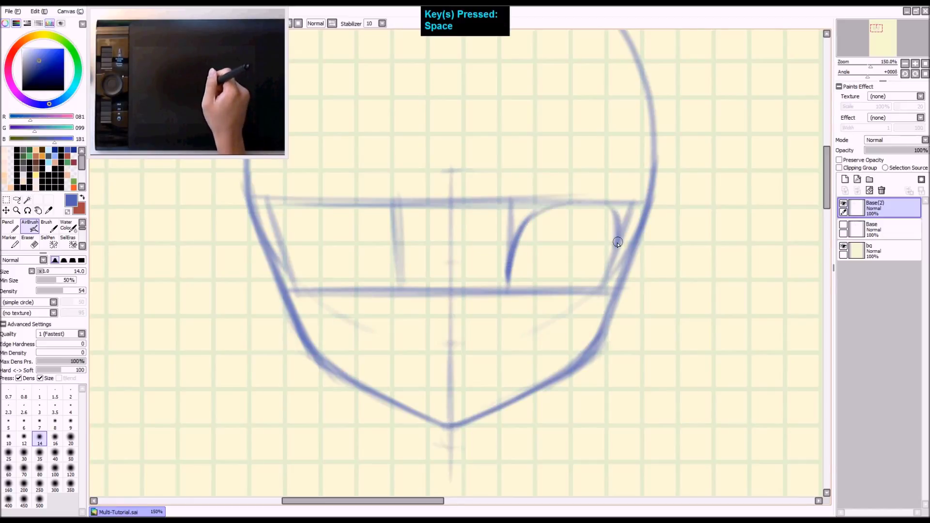
left_click_drag(513, 249, 601, 208)
mouse_move(509, 263)
left_mouse_down()
mouse_move(521, 229)
mouse_move(619, 210)
mouse_move(622, 225)
mouse_move(573, 202)
mouse_move(510, 262)
mouse_move(547, 206)
mouse_move(607, 215)
mouse_move(619, 232)
mouse_move(611, 218)
mouse_move(517, 233)
mouse_move(508, 263)
mouse_move(517, 244)
mouse_move(587, 203)
mouse_move(516, 256)
mouse_move(539, 219)
mouse_move(608, 211)
mouse_move(618, 237)
mouse_move(615, 224)
mouse_move(556, 220)
mouse_move(612, 235)
mouse_move(615, 245)
mouse_move(615, 232)
mouse_move(518, 228)
mouse_move(503, 259)
mouse_move(511, 265)
mouse_move(535, 219)
mouse_move(552, 217)
mouse_move(528, 230)
mouse_move(544, 214)
mouse_move(610, 210)
mouse_move(622, 234)
mouse_move(518, 233)
left_mouse_up()
mouse_move(293, 250)
left_mouse_down()
mouse_move(363, 208)
mouse_move(390, 235)
mouse_move(284, 251)
mouse_move(326, 219)
mouse_move(398, 249)
mouse_move(307, 234)
mouse_move(296, 247)
left_mouse_up()
key("ctrl+z")
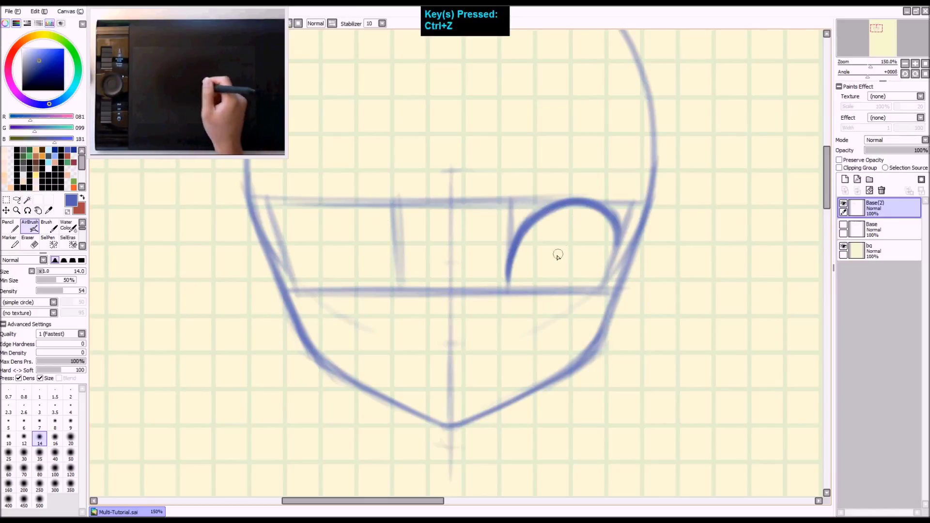
Thicken the crown of the right eye's upper lid arch
key("space")
left_click_drag(557, 255, 549, 265)
mouse_move(577, 212)
left_mouse_down()
mouse_move(555, 208)
mouse_move(514, 237)
mouse_move(605, 252)
mouse_move(557, 208)
left_mouse_up()
mouse_move(522, 238)
left_mouse_down()
mouse_move(607, 240)
mouse_move(557, 216)
mouse_move(593, 222)
mouse_move(562, 223)
mouse_move(516, 260)
mouse_move(579, 214)
left_mouse_up()
key("ctrl+z")
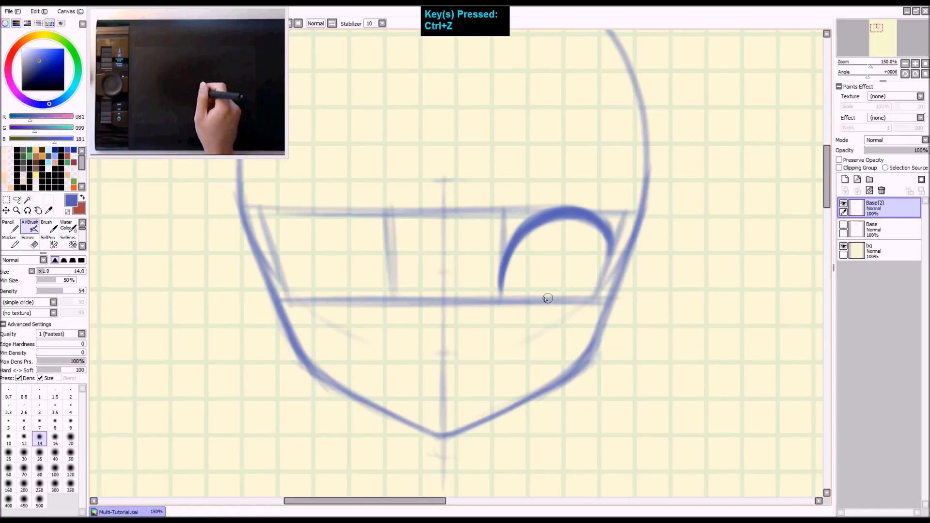
Draw a mirrored upper eyelid arch inside the left eye box, touching the upper eye guide
key("space")
left_click_drag(551, 301, 617, 297)
mouse_move(345, 243)
left_mouse_down()
mouse_move(353, 228)
mouse_move(341, 251)
mouse_move(359, 211)
left_mouse_up()
mouse_move(459, 292)
left_mouse_down()
mouse_move(441, 236)
mouse_move(452, 262)
mouse_move(416, 222)
left_mouse_up()
left_click_drag(340, 247, 382, 204)
left_click_drag(451, 263, 402, 208)
mouse_move(368, 234)
left_mouse_down()
mouse_move(342, 240)
mouse_move(348, 227)
mouse_move(343, 255)
mouse_move(396, 208)
left_mouse_up()
left_click_drag(451, 247, 363, 206)
mouse_move(341, 254)
left_mouse_down()
mouse_move(388, 210)
mouse_move(359, 225)
left_mouse_up()
left_click_drag(454, 270, 376, 213)
key("ctrl+z")
Darken and thicken the left eye's upper lid arch to match the right one
left_click_drag(453, 275, 385, 209)
mouse_move(431, 238)
left_mouse_down()
mouse_move(420, 220)
mouse_move(347, 244)
mouse_move(387, 217)
left_mouse_up()
left_click_drag(344, 248, 374, 209)
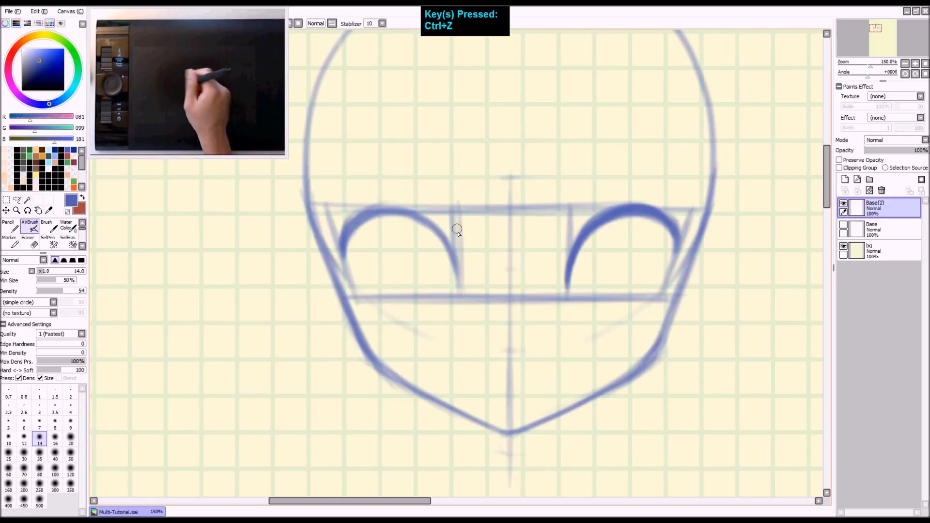
left_click_drag(459, 279, 418, 216)
left_click_drag(448, 253, 388, 208)
left_click_drag(437, 231, 363, 219)
left_click_drag(343, 255, 375, 216)
left_click_drag(438, 235, 373, 216)
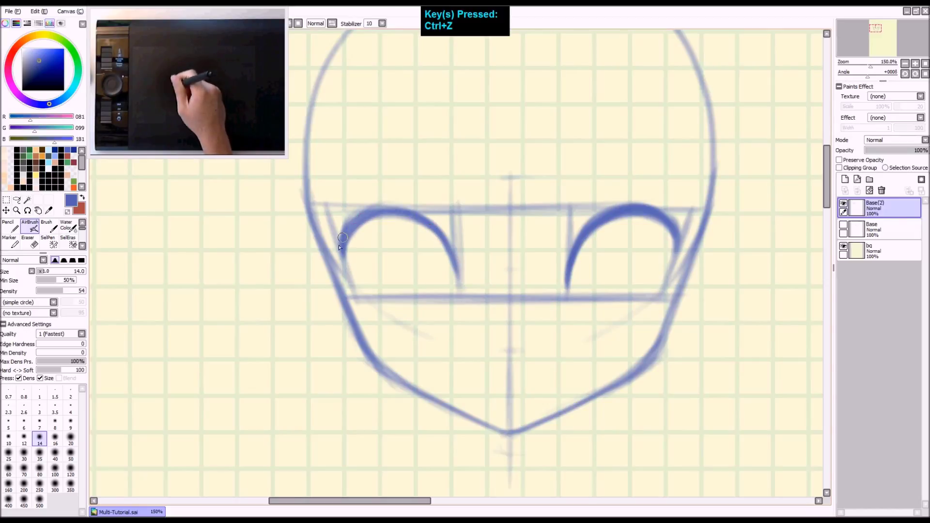
mouse_move(341, 238)
left_mouse_down()
mouse_move(434, 223)
mouse_move(355, 239)
mouse_move(379, 207)
left_mouse_up()
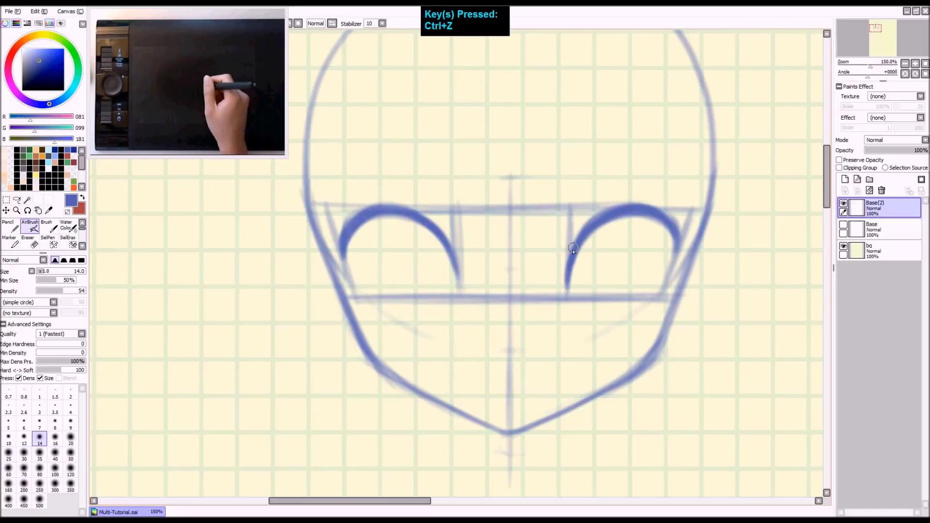
Sketch the left and right sides of an oval iris hanging beneath the right eye's upper lid
key("ctrl+shift+z")
key("z")
key("z")
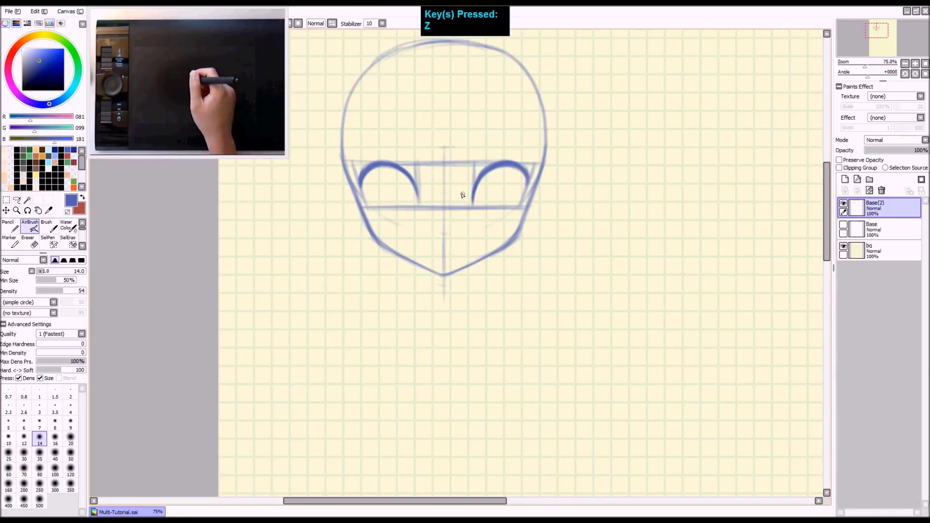
key("z")
left_click_drag(452, 199, 517, 250)
key("z")
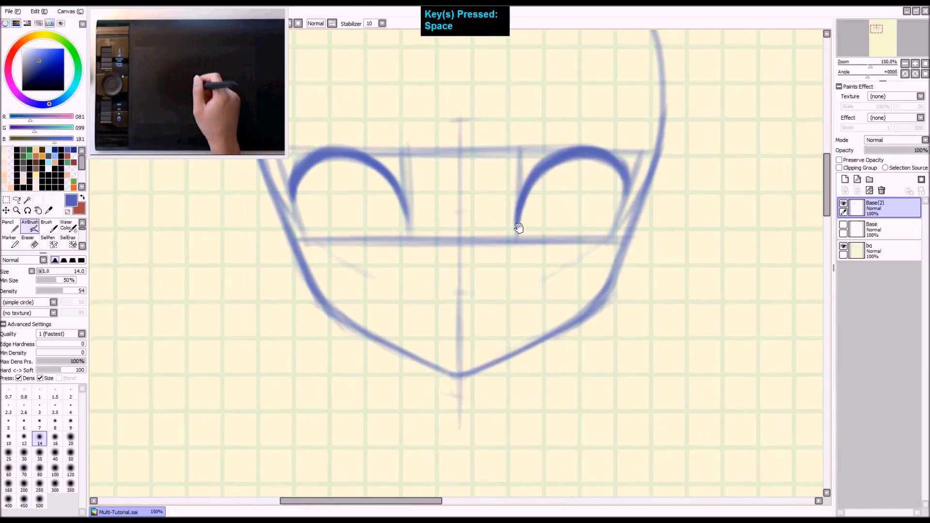
key("ctrl+z")
left_click_drag(529, 192, 541, 237)
key("ctrl+z")
mouse_move(542, 182)
left_mouse_down()
mouse_move(528, 199)
mouse_move(544, 233)
left_mouse_up()
mouse_move(597, 155)
left_mouse_down()
mouse_move(588, 225)
mouse_move(603, 213)
left_mouse_up()
Close the right iris just above the lower eye guide and darken its outline
mouse_move(593, 153)
left_mouse_down()
mouse_move(581, 224)
mouse_move(559, 230)
left_mouse_up()
left_click_drag(534, 180, 588, 232)
key("ctrl+z")
left_click_drag(604, 160, 562, 228)
left_click_drag(533, 190, 600, 207)
left_click_drag(530, 182, 596, 220)
left_click_drag(532, 189, 580, 232)
key("ctrl+z")
key("ctrl+z")
key("ctrl+z")
left_click_drag(534, 181, 576, 236)
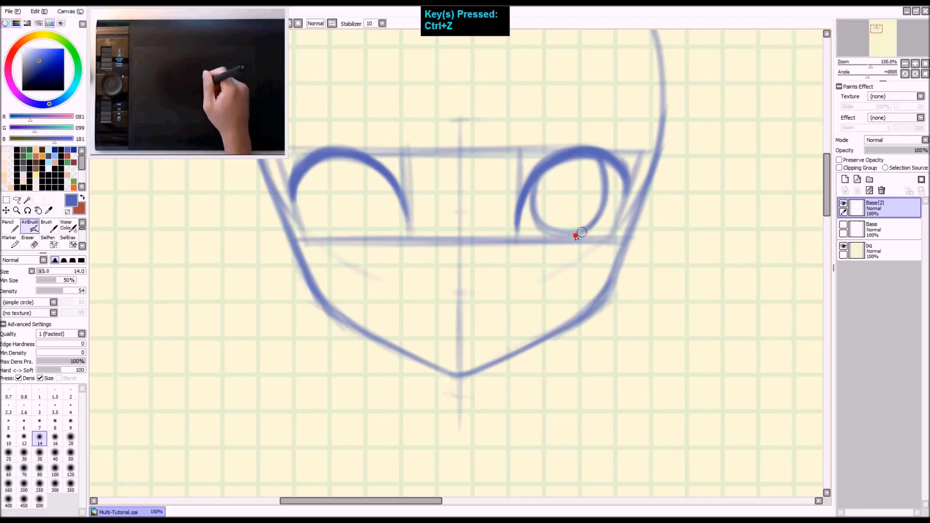
left_click_drag(533, 184, 542, 231)
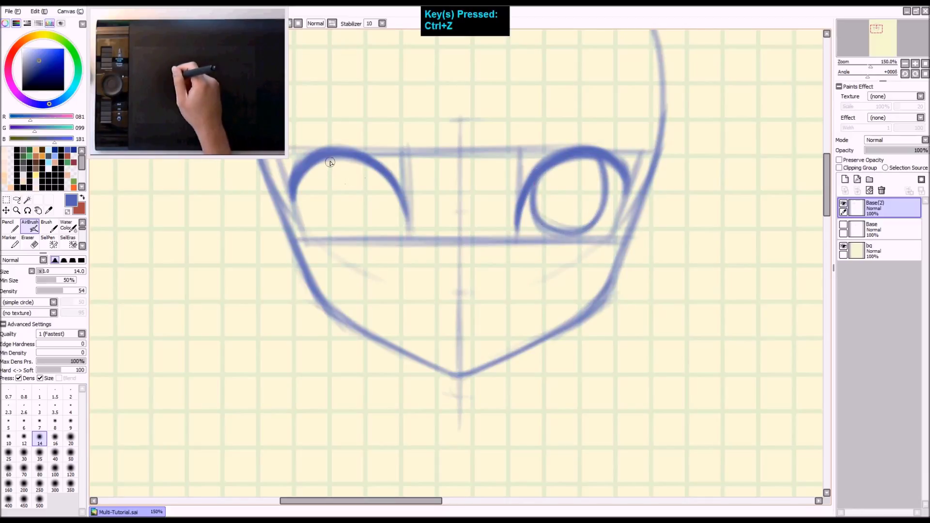
Draw a matching oval iris under the left eye's upper lid, closed just above the lower eye guide
mouse_move(330, 160)
left_mouse_down()
mouse_move(326, 213)
mouse_move(315, 201)
mouse_move(344, 233)
left_mouse_up()
left_click_drag(386, 185, 372, 238)
mouse_move(387, 181)
left_mouse_down()
mouse_move(371, 236)
mouse_move(393, 216)
mouse_move(373, 235)
left_mouse_up()
left_click_drag(321, 196, 387, 225)
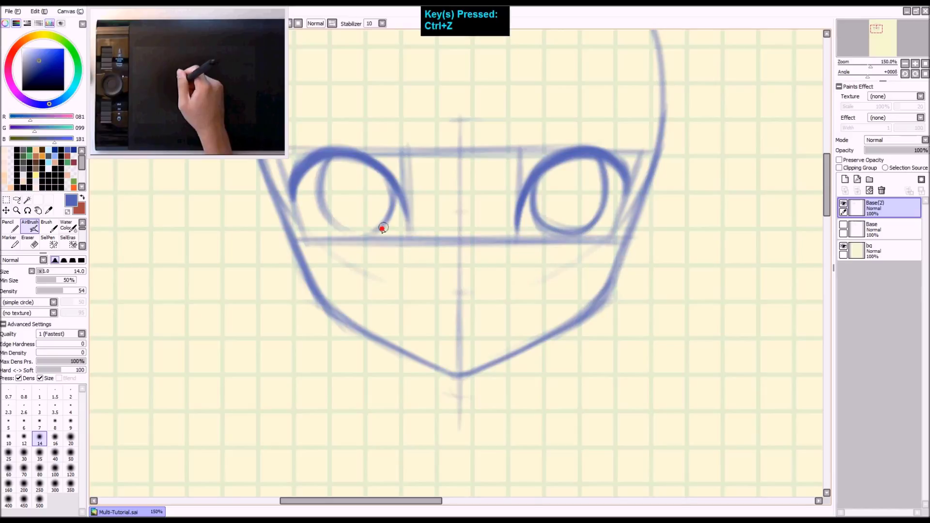
left_click_drag(324, 197, 386, 213)
key("ctrl+z")
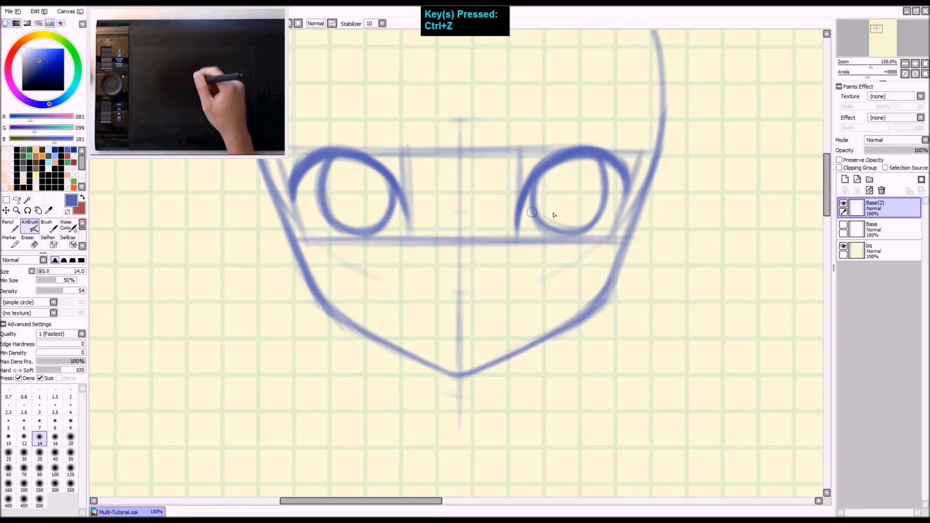
Fade the lower eye guide and the leftover circle arcs below both eyes with the Eraser
key("space")
left_click_drag(551, 219, 559, 235)
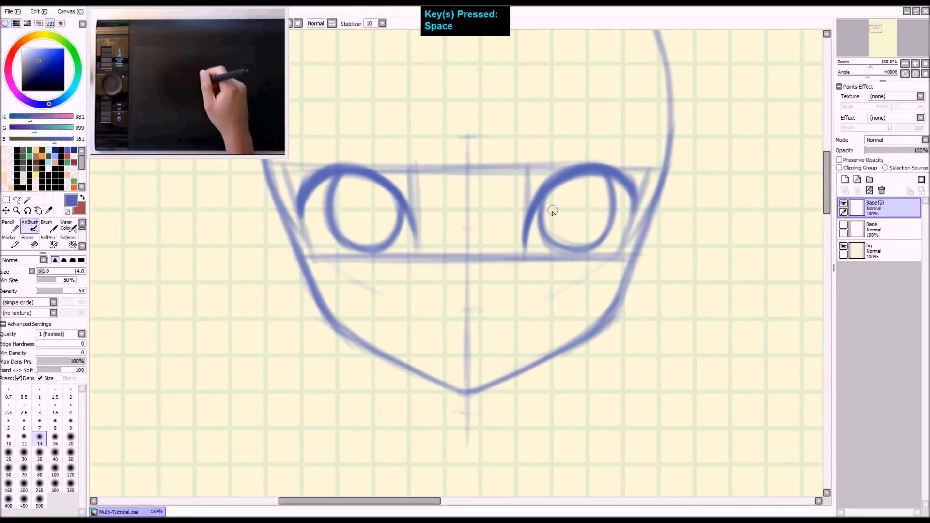
key("ctrl+z")
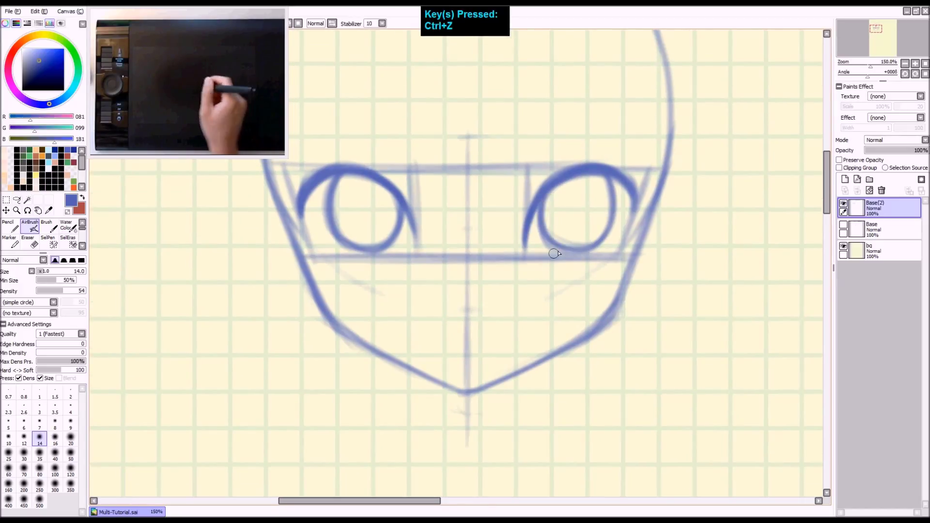
key("ctrl+z")
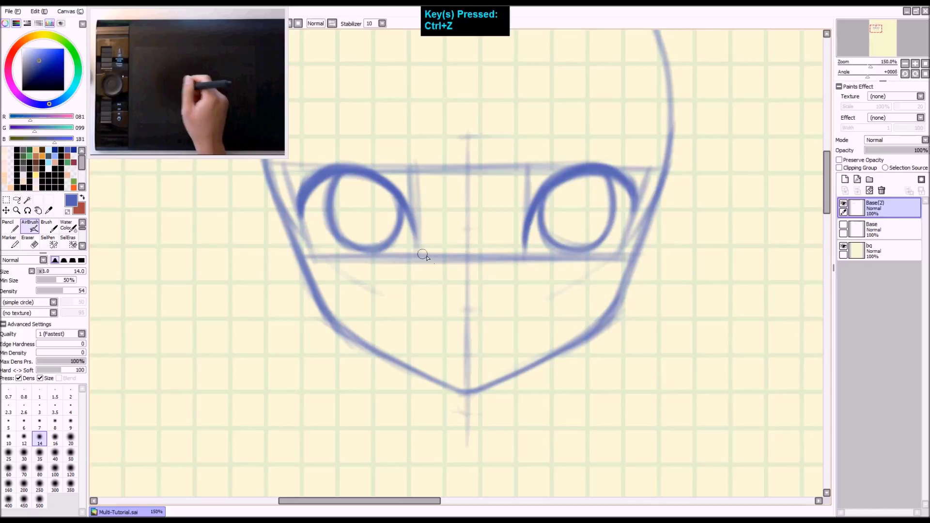
key("e")
left_click_drag(345, 270, 356, 288)
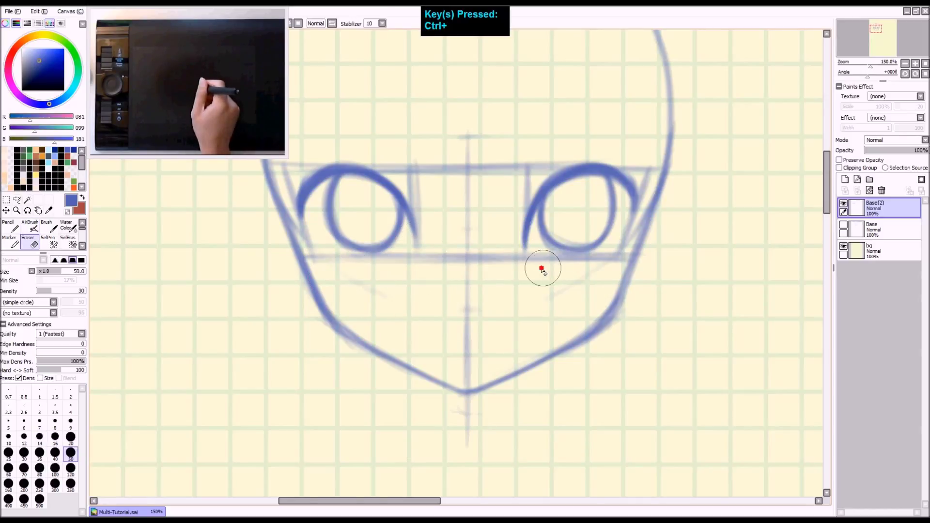
Draw short curved lower eyelid lines with the AirBrush directly beneath both irises
key("a")
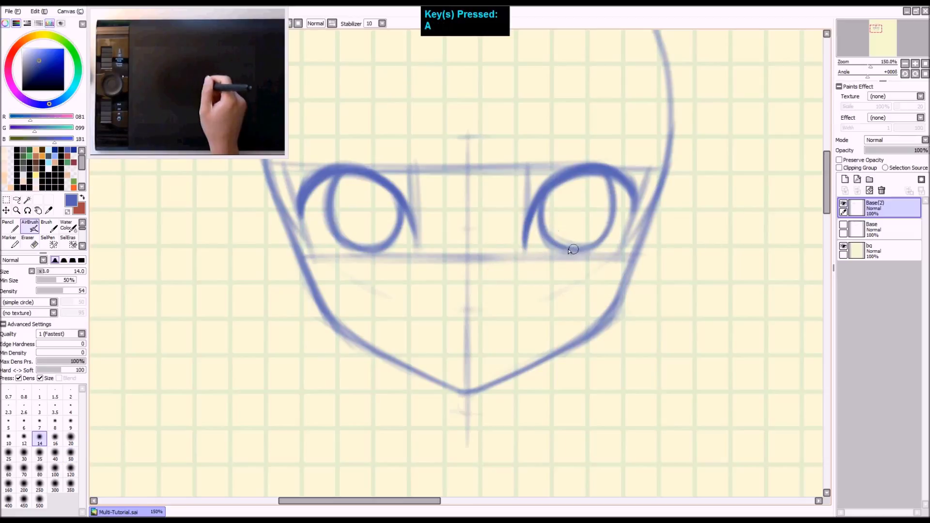
mouse_move(548, 255)
left_mouse_down()
mouse_move(607, 254)
mouse_move(535, 257)
mouse_move(601, 249)
left_mouse_up()
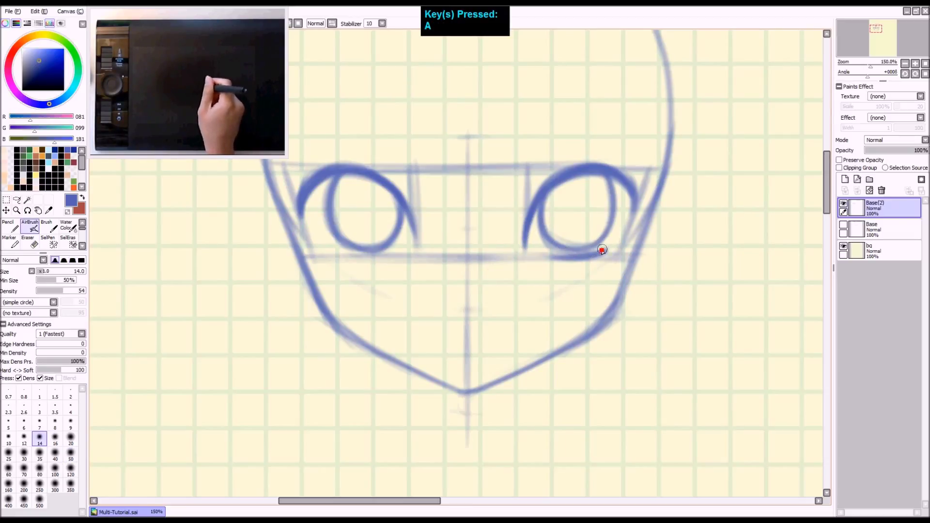
mouse_move(338, 251)
left_mouse_down()
mouse_move(361, 257)
mouse_move(330, 246)
mouse_move(400, 252)
left_mouse_up()
left_click_drag(328, 243, 368, 253)
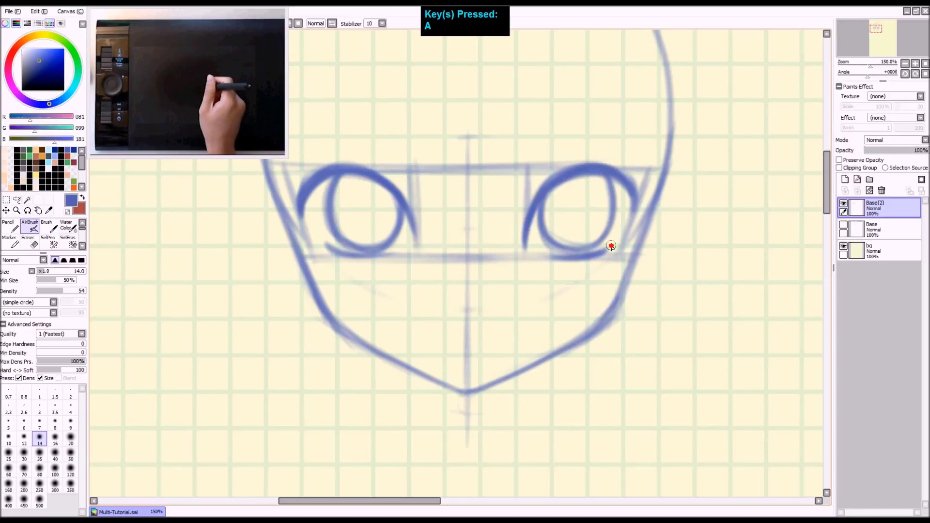
Sketch small curved pupil marks inside both irises and add oval highlights on their right edges, erasing the iris outline inside the highlights
mouse_move(577, 213)
left_mouse_down()
mouse_move(588, 204)
mouse_move(568, 213)
mouse_move(587, 206)
left_mouse_up()
left_click_drag(360, 215, 383, 214)
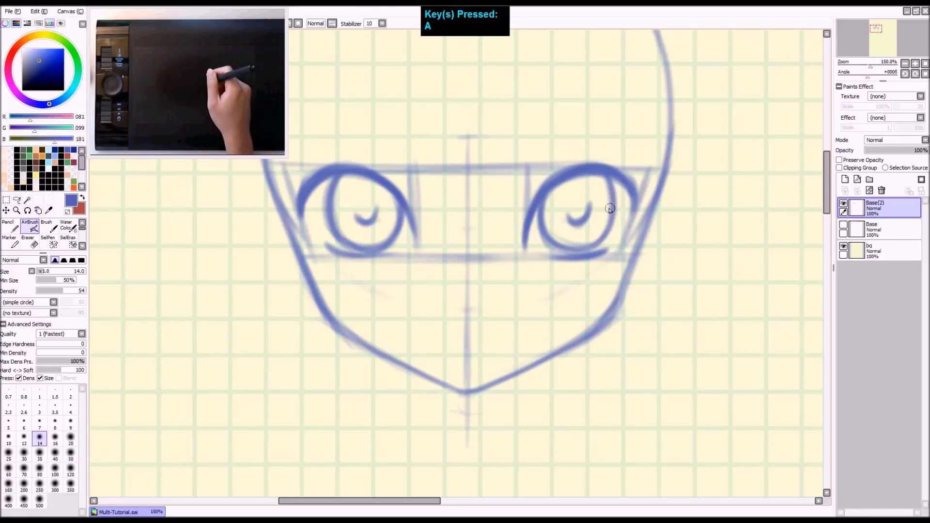
left_click_drag(612, 195, 602, 222)
mouse_move(398, 212)
left_mouse_down()
mouse_move(389, 232)
mouse_move(388, 209)
mouse_move(388, 234)
left_mouse_up()
key("ctrl+z")
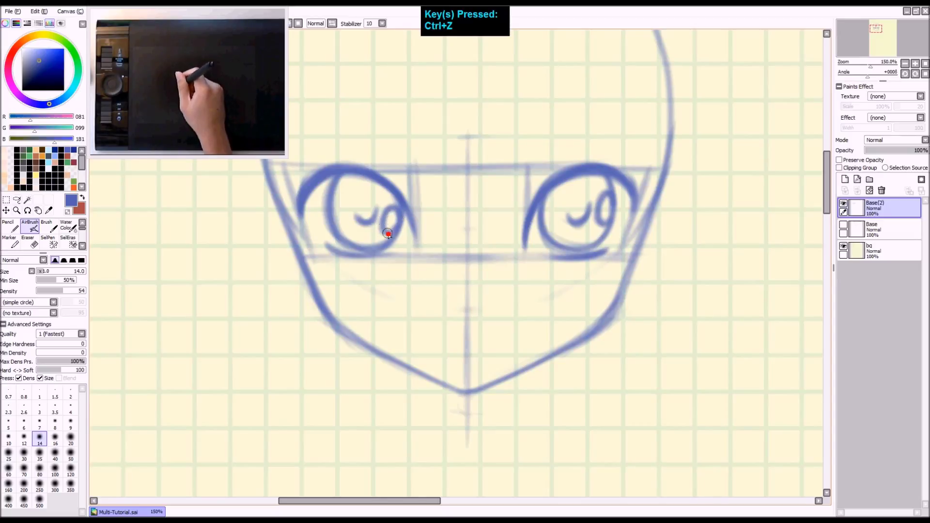
key("e")
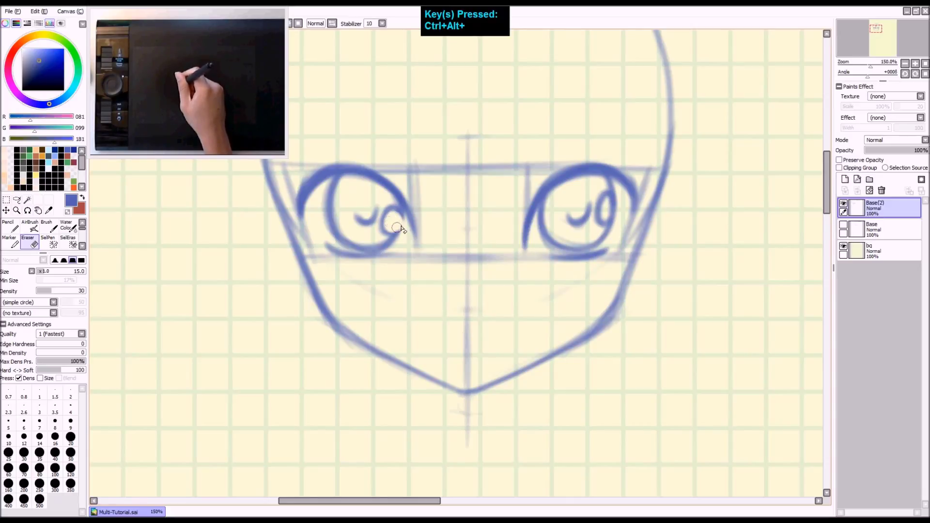
left_click_drag(609, 204, 606, 215)
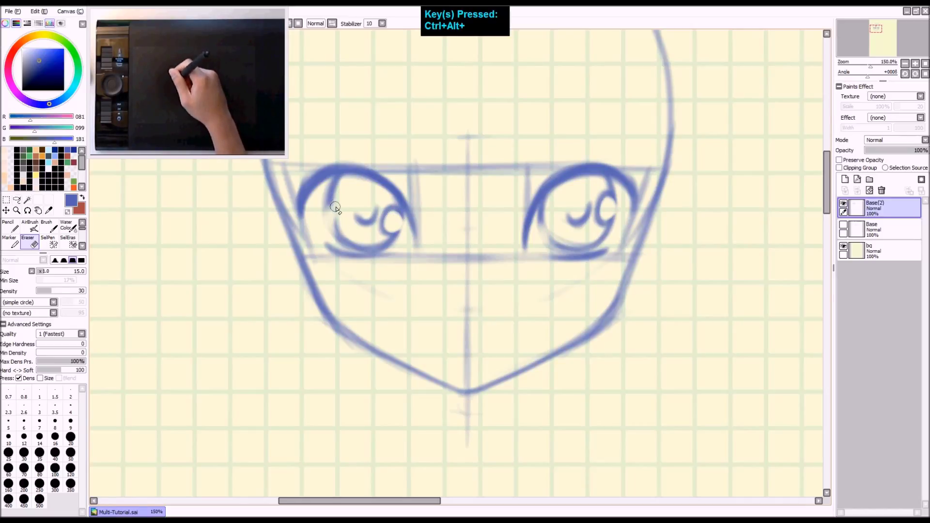
Fill in both pupils with the AirBrush and soften them upward with the Water Color brush
key("a")
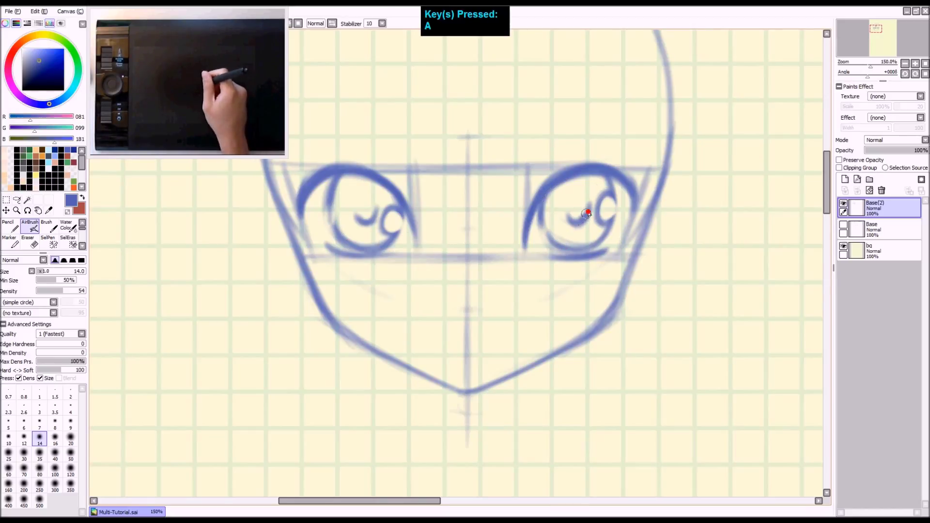
mouse_move(581, 212)
left_mouse_down()
mouse_move(567, 209)
mouse_move(579, 192)
left_mouse_up()
mouse_move(377, 213)
left_mouse_down()
mouse_move(368, 214)
mouse_move(367, 201)
left_mouse_up()
key("r")
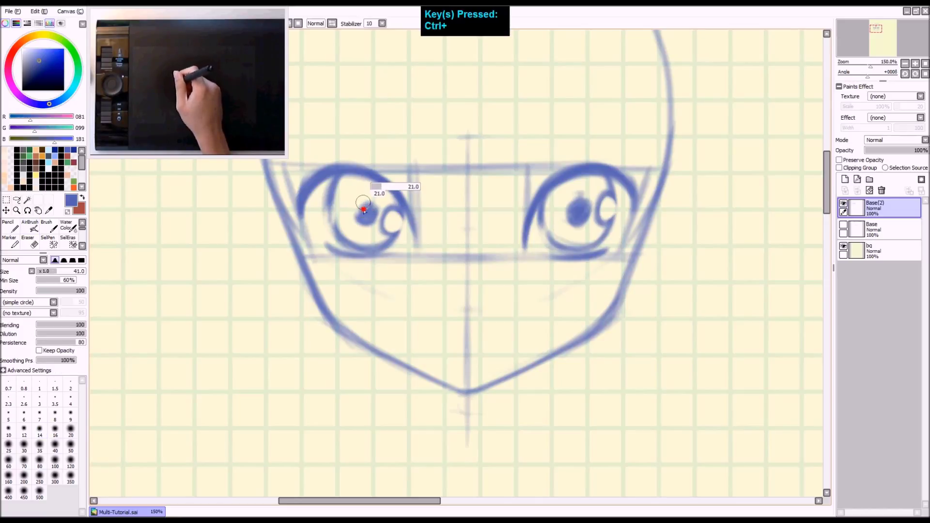
left_click_drag(390, 193, 436, 177)
mouse_move(573, 196)
left_mouse_down()
mouse_move(591, 188)
mouse_move(566, 209)
mouse_move(556, 183)
mouse_move(546, 204)
mouse_move(573, 182)
mouse_move(560, 184)
mouse_move(606, 177)
mouse_move(611, 189)
mouse_move(561, 187)
mouse_move(578, 177)
mouse_move(571, 180)
mouse_move(544, 216)
mouse_move(603, 195)
left_mouse_up()
Shade the upper part of the irises beneath the lids with the AirBrush and blend the shading with the Water Color brush
key("a")
mouse_move(341, 180)
left_mouse_down()
mouse_move(375, 182)
mouse_move(373, 190)
mouse_move(399, 203)
mouse_move(376, 179)
mouse_move(347, 175)
mouse_move(329, 208)
mouse_move(370, 194)
left_mouse_up()
left_click_drag(387, 172, 472, 140)
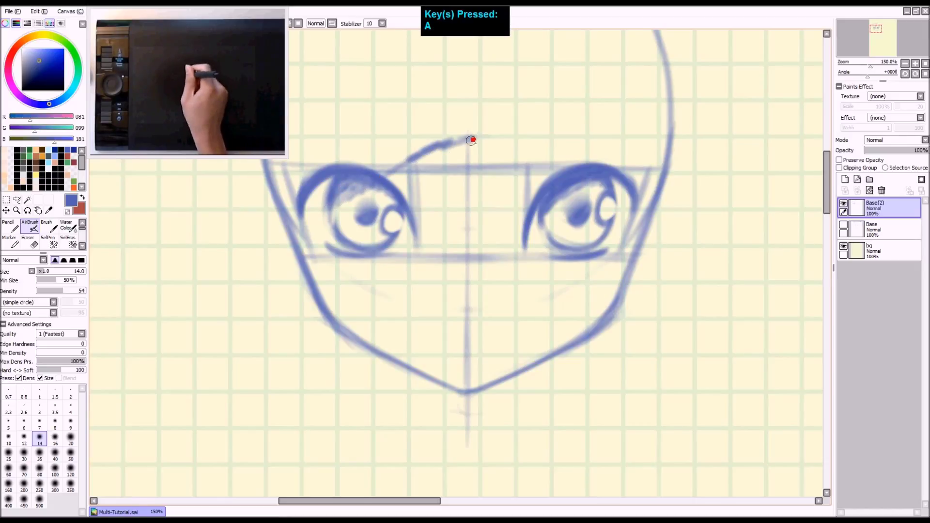
key("ctrl+z")
key("ctrl+z")
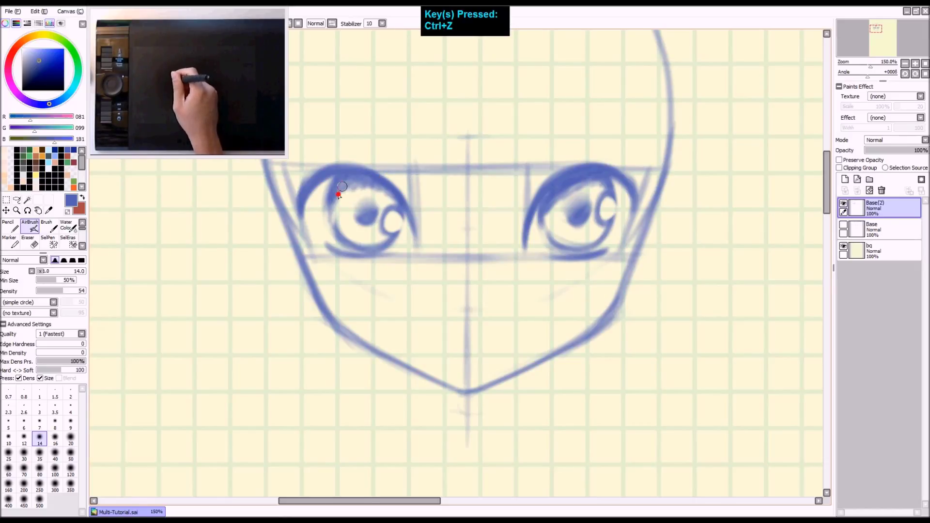
key("r")
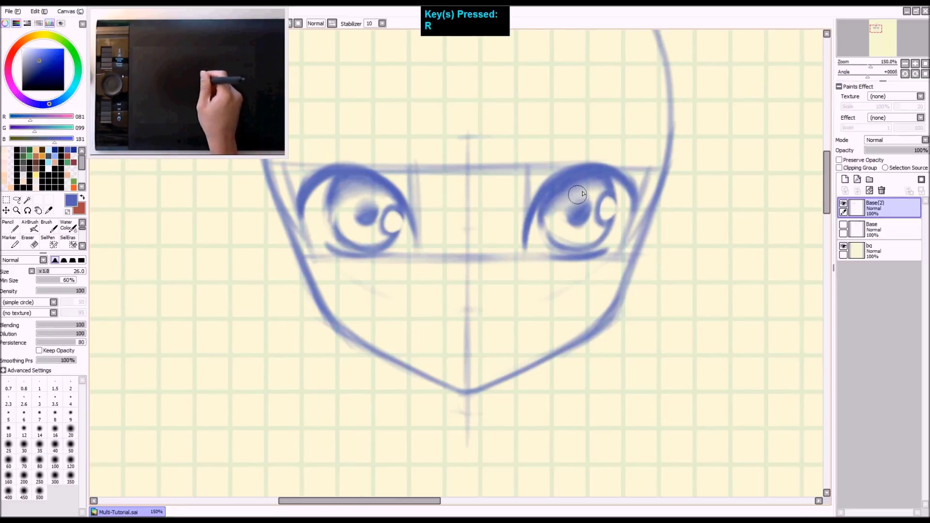
Draw a short vertical nose line on the centre guide just below the lower eye guide
key("a")
mouse_move(489, 306)
left_mouse_down()
mouse_move(496, 269)
mouse_move(519, 285)
mouse_move(492, 309)
mouse_move(492, 281)
mouse_move(490, 301)
left_mouse_up()
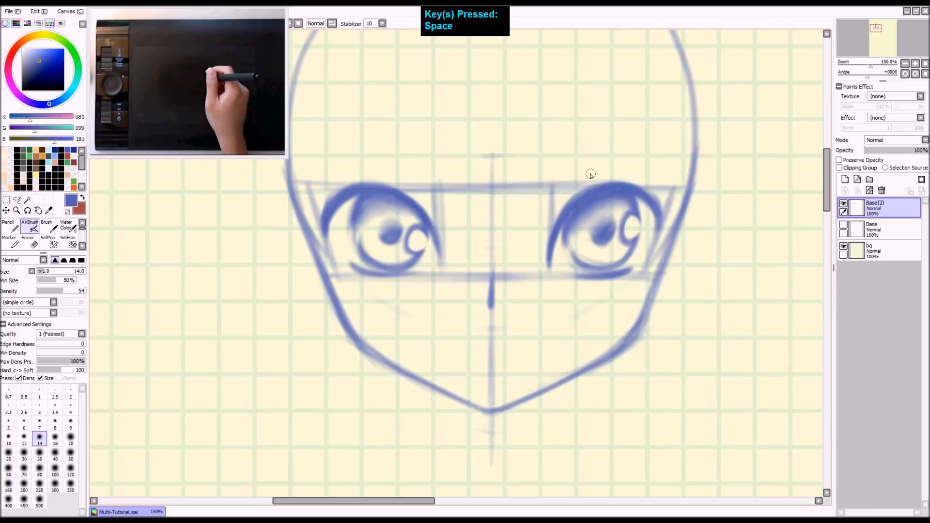
key("ctrl+z")
key("ctrl+z")
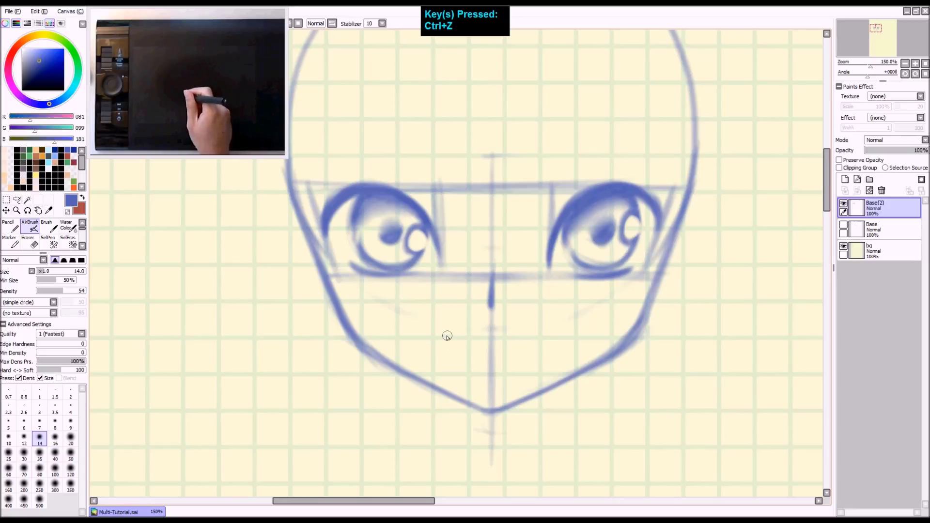
Draw a short horizontal mouth line across the centre guide, between the nose and the chin
left_click_drag(474, 348, 503, 348)
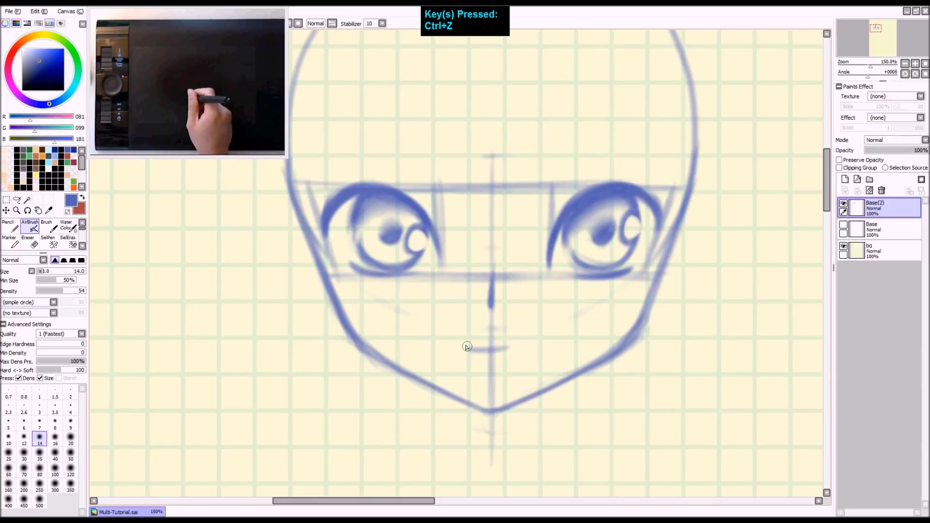
key("ctrl+z")
left_click_drag(477, 345, 509, 343)
Fade the top of the centre guide and the upper eye guide between the eyes with the Eraser
key("ctrl+shift+z")
key("z")
key("space")
mouse_move(480, 237)
left_mouse_down()
mouse_move(493, 195)
mouse_move(541, 203)
left_mouse_up()
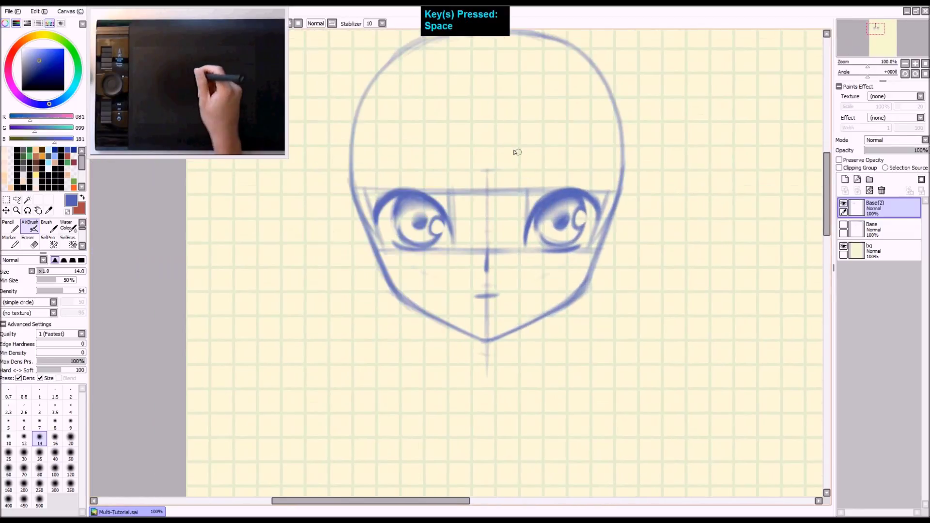
key("e")
mouse_move(487, 166)
left_mouse_down()
mouse_move(484, 202)
mouse_move(460, 172)
mouse_move(446, 177)
mouse_move(510, 173)
left_mouse_up()
Draw a gently arched right eyebrow above the eye with the AirBrush, thick at the inner end and tapering outward
key("a")
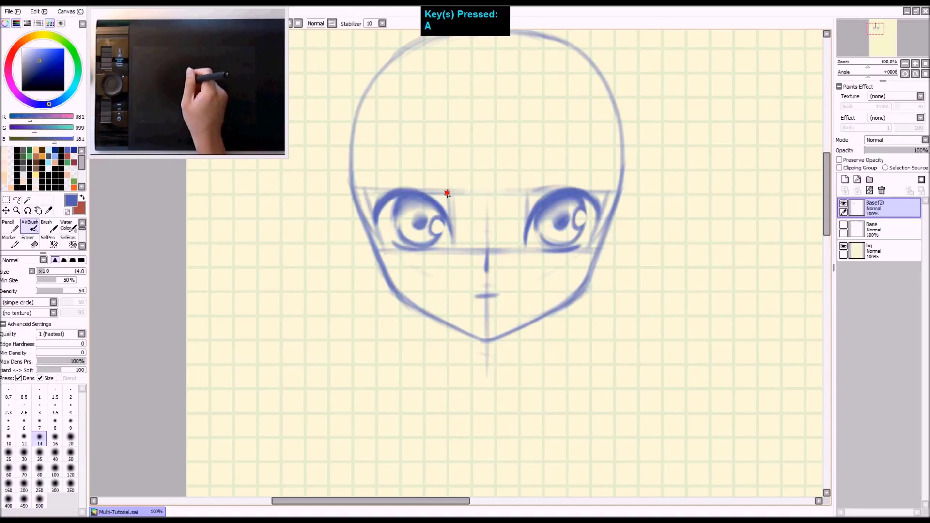
key("ctrl+z")
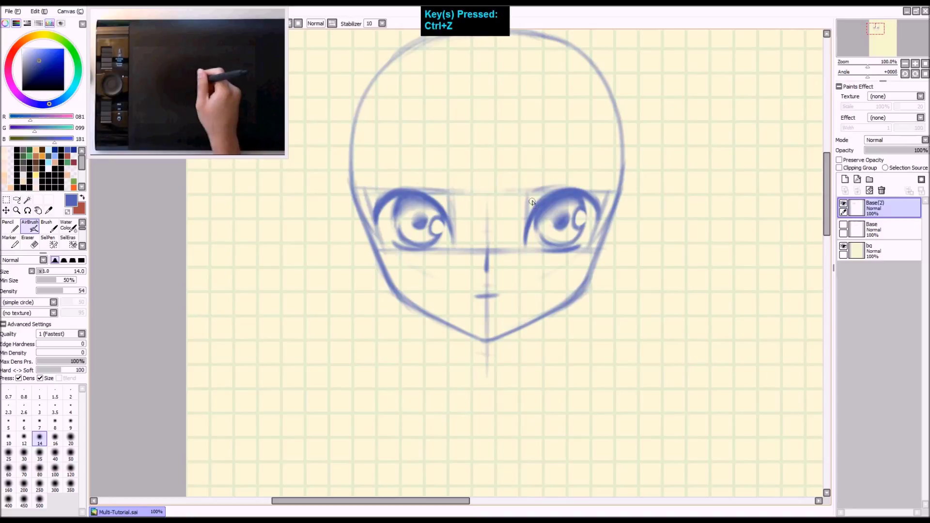
scroll(545, 204, "up", 1)
key("space")
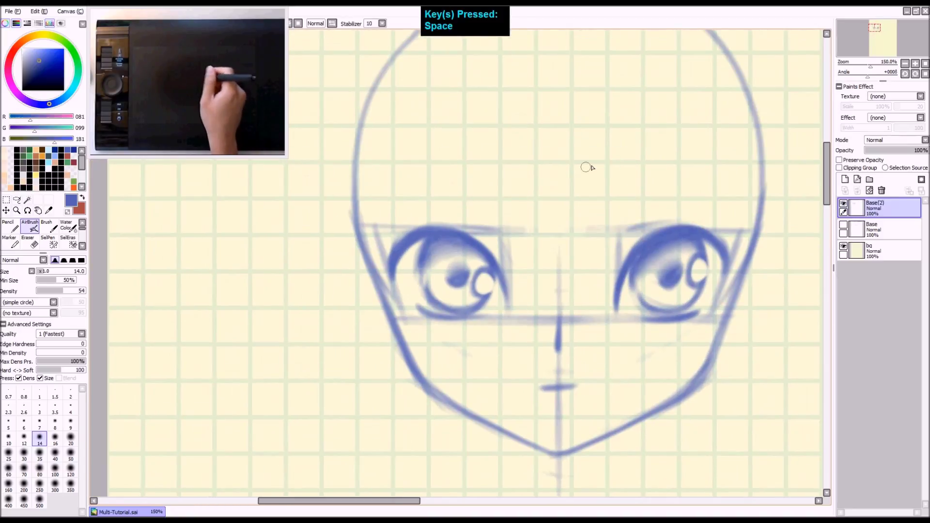
key("ctrl+z")
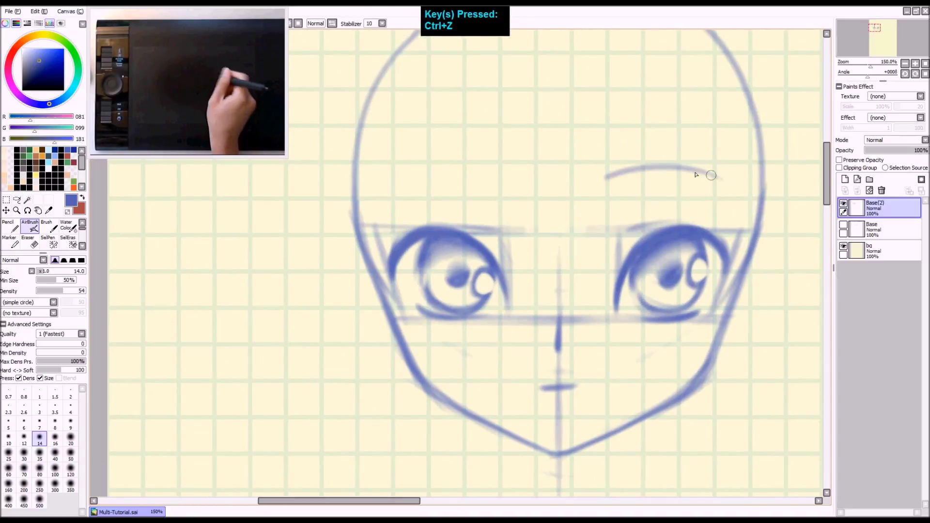
left_click_drag(603, 179, 723, 173)
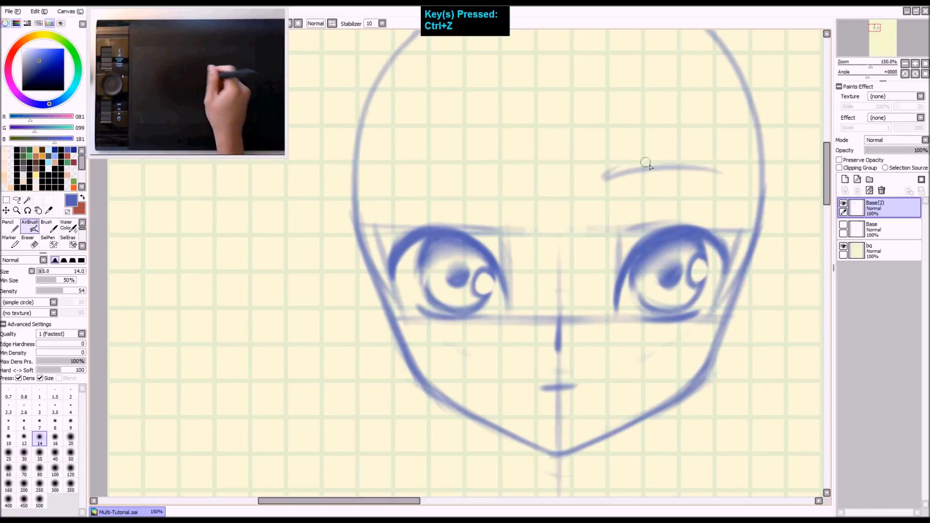
key("ctrl+z")
mouse_move(606, 180)
left_mouse_down()
mouse_move(633, 163)
mouse_move(732, 174)
left_mouse_up()
key("ctrl+z")
mouse_move(625, 163)
left_mouse_down()
mouse_move(726, 170)
mouse_move(719, 168)
left_mouse_up()
left_click_drag(624, 173, 731, 169)
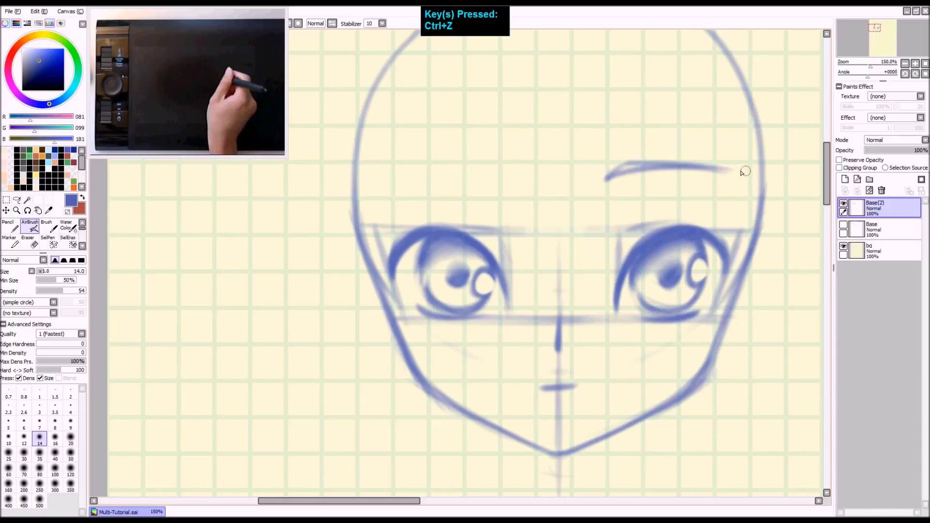
left_click_drag(642, 168, 734, 171)
Draw a matching arched left eyebrow level with the right one, thickening its inner end
left_click_drag(511, 172, 393, 174)
key("ctrl+z")
left_click_drag(507, 174, 388, 178)
key("ctrl+z")
left_click_drag(506, 174, 390, 175)
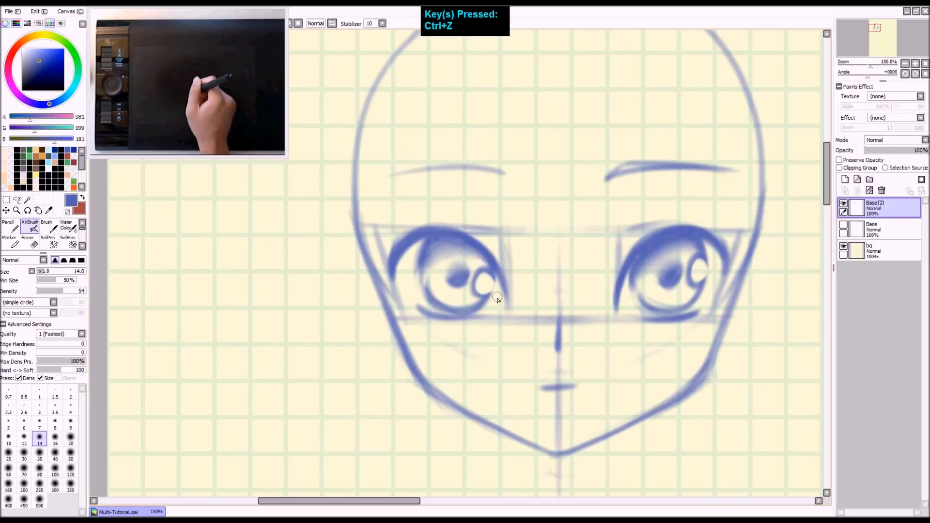
key("ctrl+z")
left_click_drag(501, 171, 377, 171)
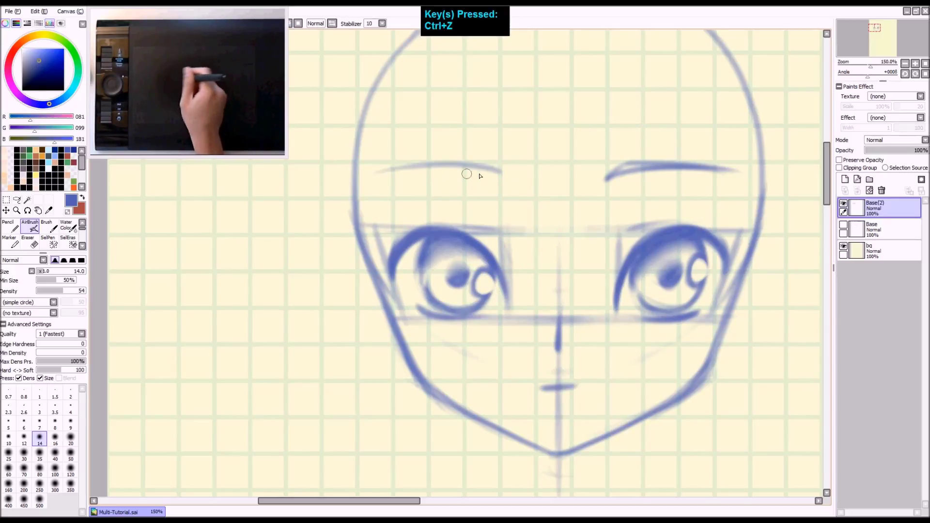
left_click_drag(497, 170, 378, 171)
mouse_move(506, 230)
left_mouse_down()
mouse_move(533, 230)
mouse_move(518, 230)
mouse_move(525, 318)
left_mouse_up()
key("ctrl+z")
mouse_move(497, 172)
left_mouse_down()
mouse_move(480, 156)
mouse_move(395, 172)
left_mouse_up()
left_click_drag(483, 157, 363, 180)
mouse_move(479, 162)
left_mouse_down()
mouse_move(441, 161)
mouse_move(407, 174)
left_mouse_up()
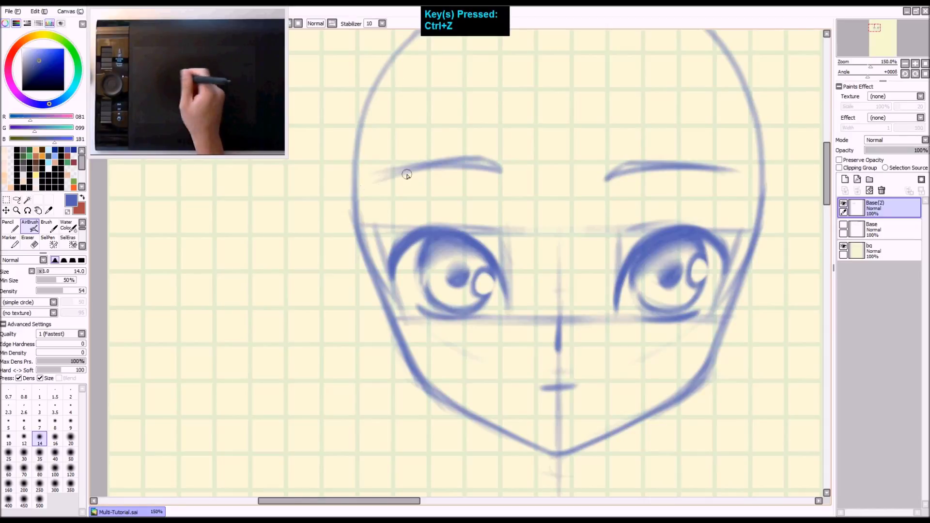
Refine the left eyebrow's outer tail so that it tapers toward the side of the head
key("ctrl+shift+z")
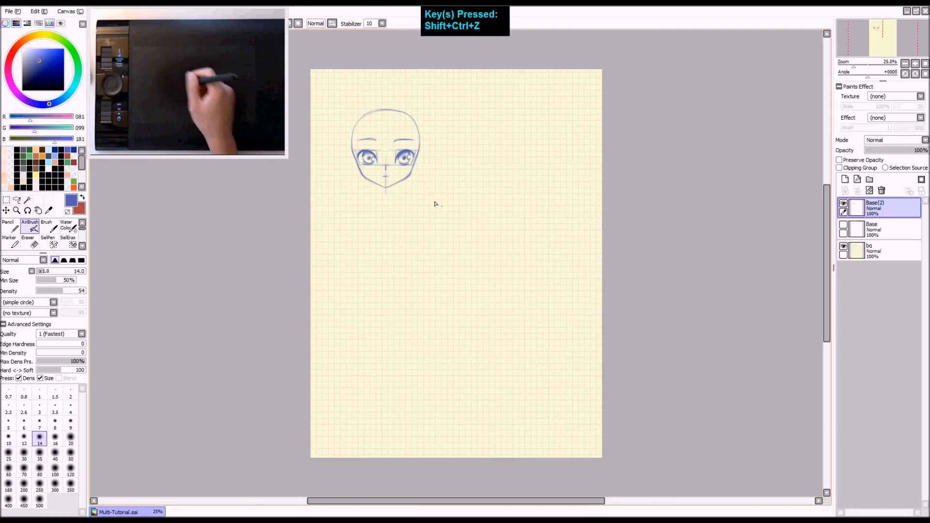
key("z")
key("z")
key("z")
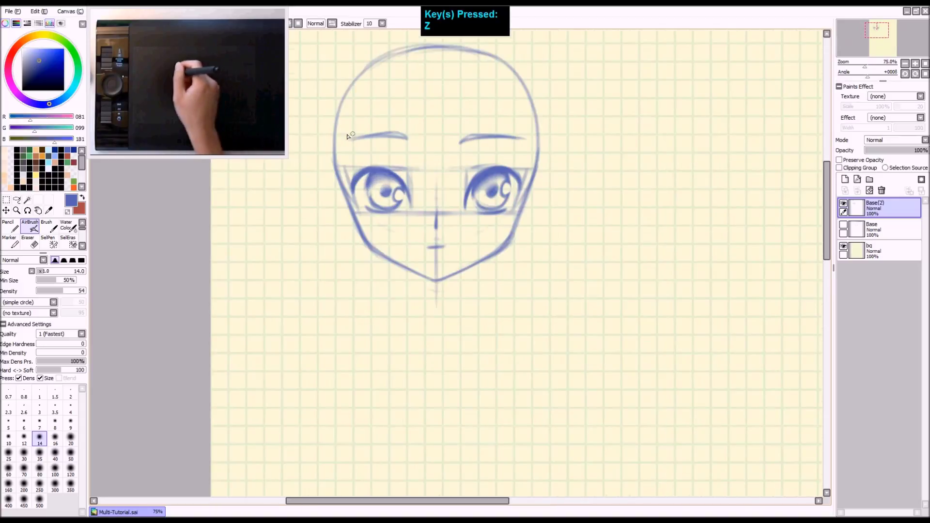
key("ctrl+z")
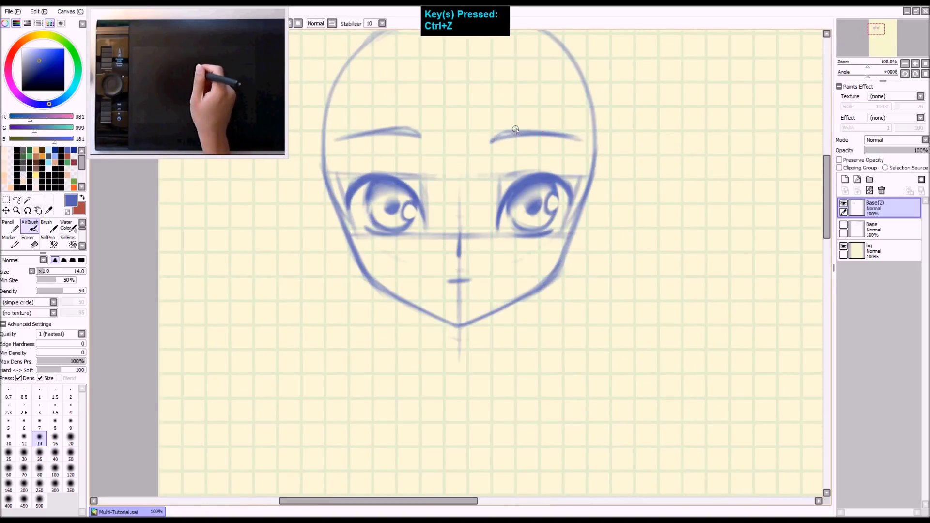
Duplicate the Base(2) layer and move the copied head to the right of the original, level with it
key("ctrl+shift+z")
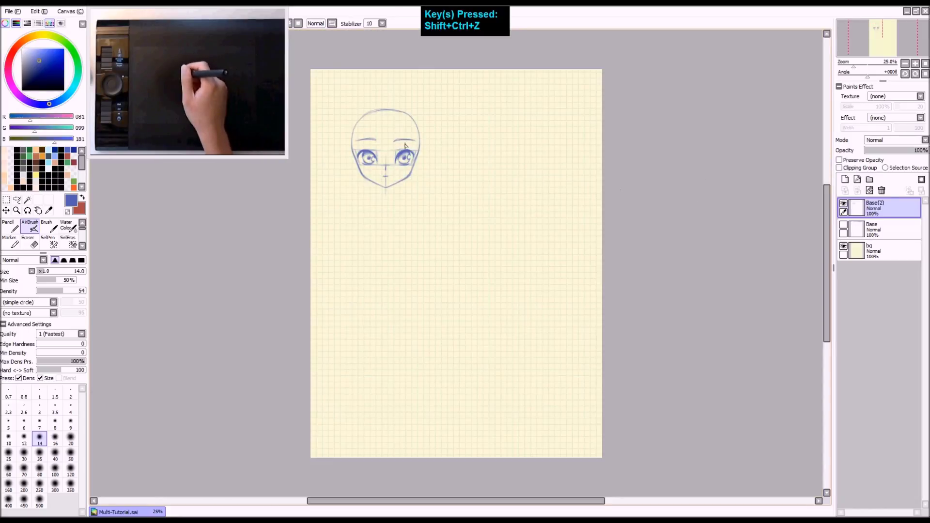
key("q")
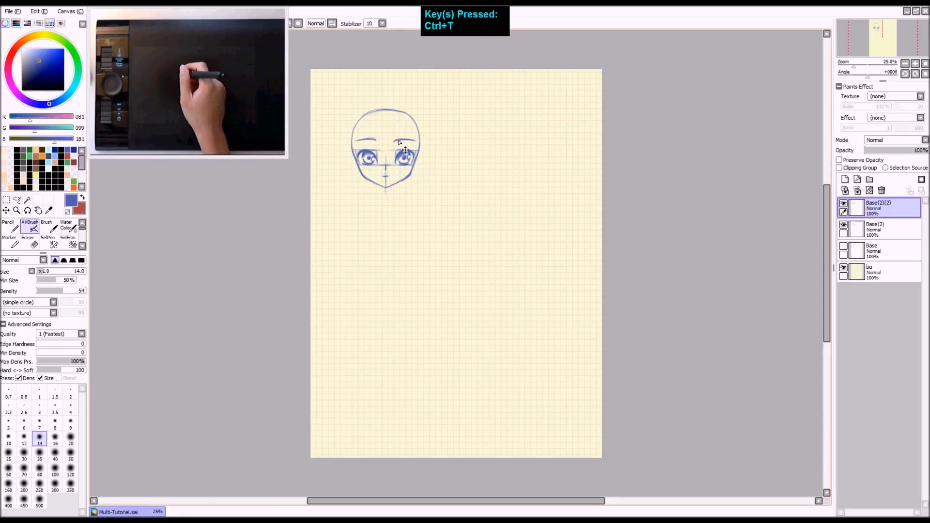
key("ctrl+t")
left_click_drag(405, 159, 539, 163)
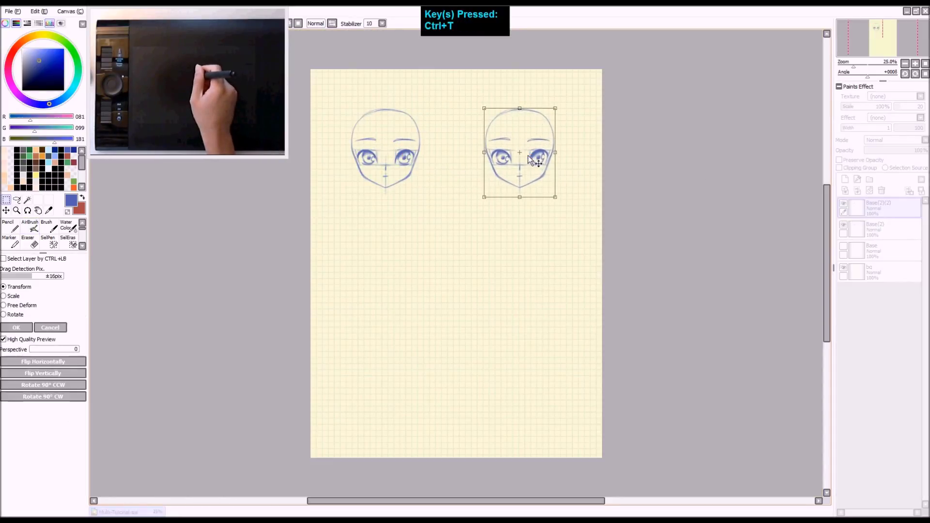
key("Return")
Erase the mouth and both eyebrows from the copied head with the Eraser at size 87
key("z")
key("z")
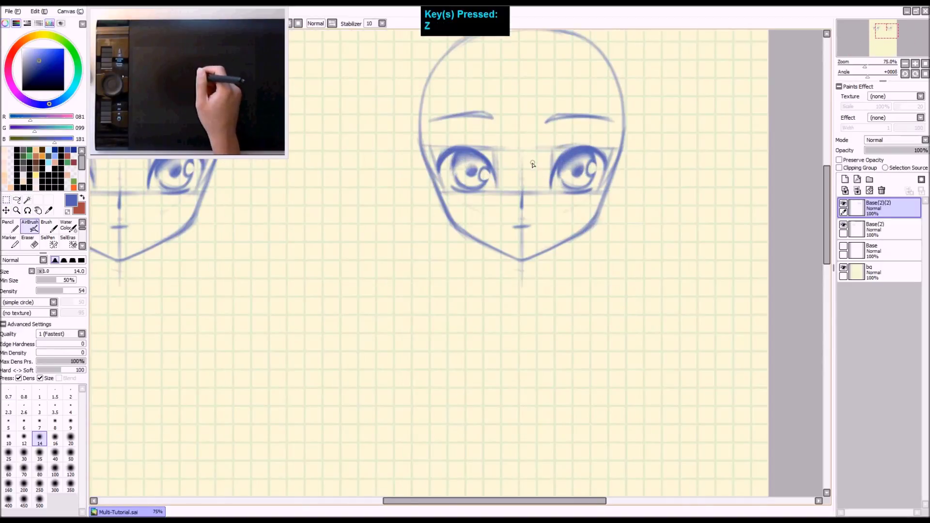
key("z")
left_click_drag(515, 174, 483, 239)
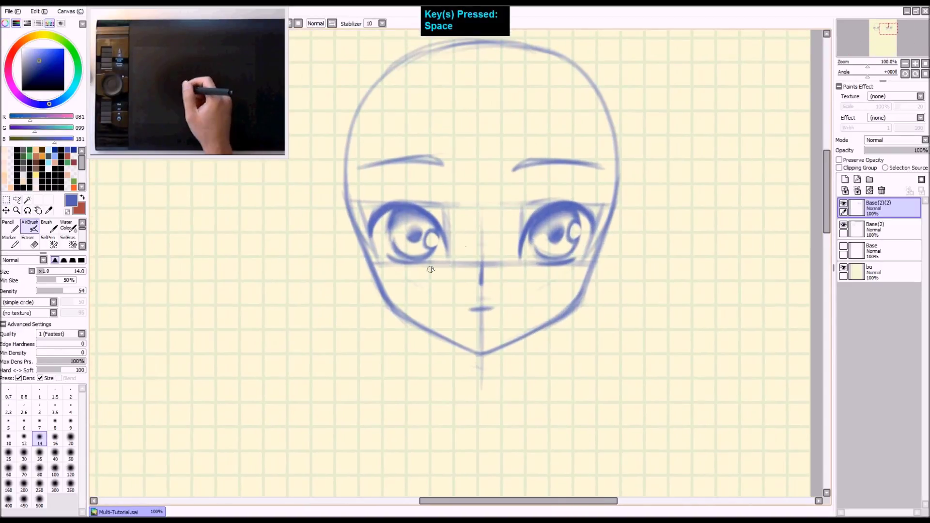
key("e")
key("z")
mouse_move(478, 329)
left_mouse_down()
mouse_move(507, 330)
mouse_move(468, 332)
left_mouse_up()
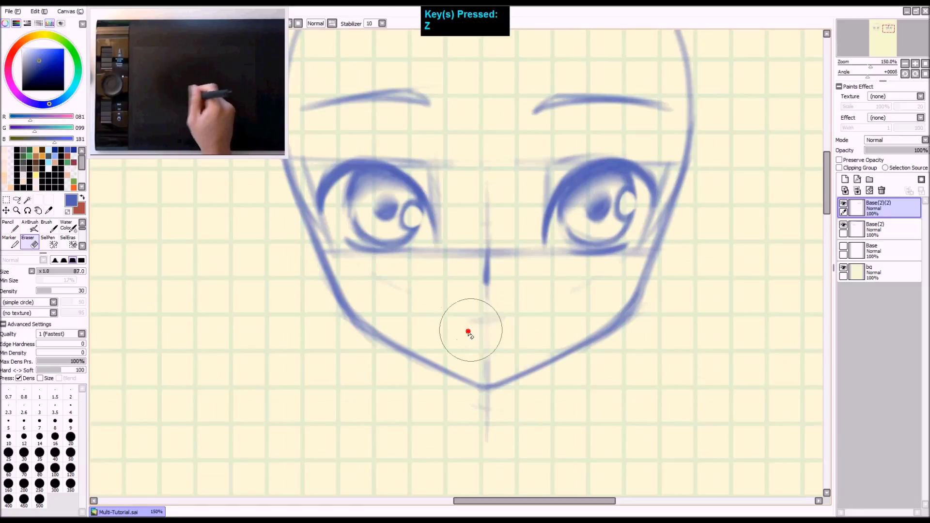
key("space")
mouse_move(440, 150)
left_mouse_down()
mouse_move(492, 196)
mouse_move(471, 127)
mouse_move(441, 120)
mouse_move(380, 133)
left_mouse_up()
mouse_move(586, 121)
left_mouse_down()
mouse_move(664, 126)
mouse_move(612, 137)
left_mouse_up()
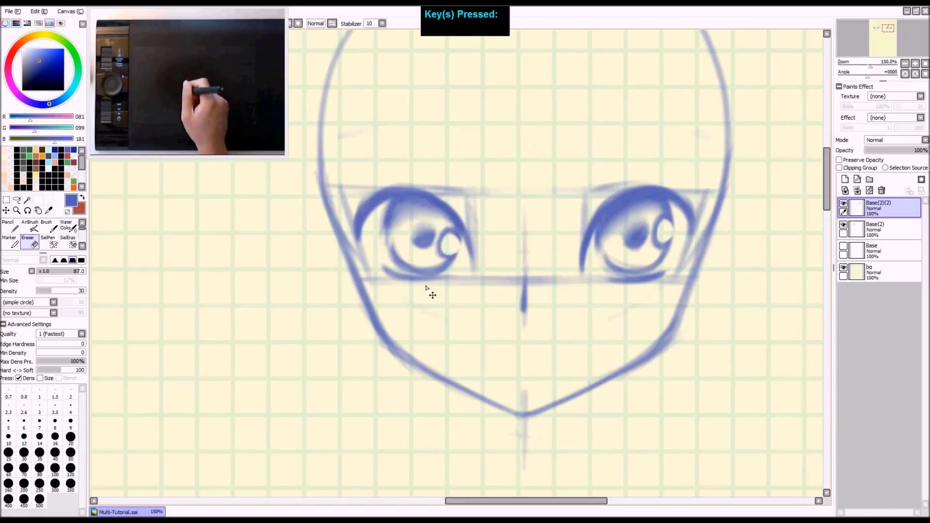
Erase the curved lower lids of both eyes on the copied head and redraw them as flatter, slightly higher AirBrush lines
mouse_move(412, 292)
left_mouse_down()
mouse_move(401, 288)
mouse_move(443, 285)
mouse_move(390, 276)
mouse_move(401, 280)
left_mouse_up()
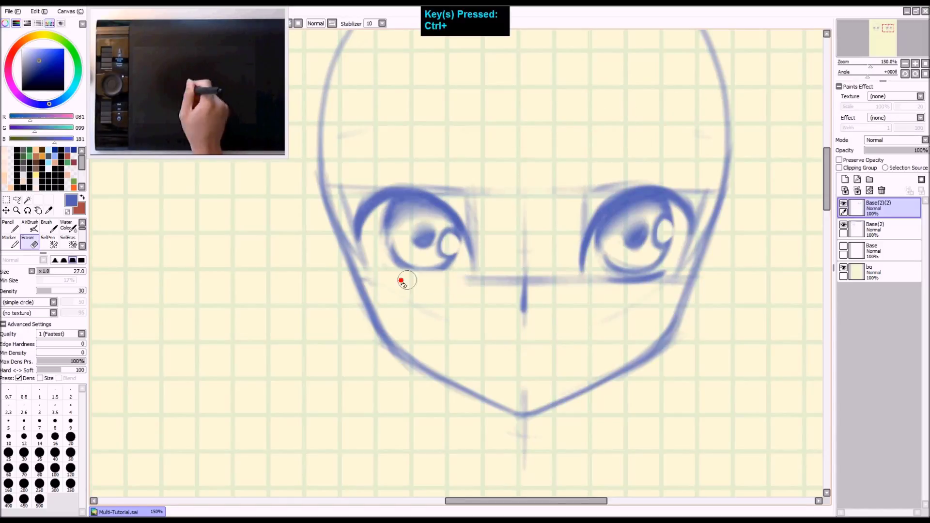
mouse_move(604, 278)
left_mouse_down()
mouse_move(652, 284)
mouse_move(612, 282)
mouse_move(654, 265)
mouse_move(602, 266)
mouse_move(670, 268)
left_mouse_up()
key("a")
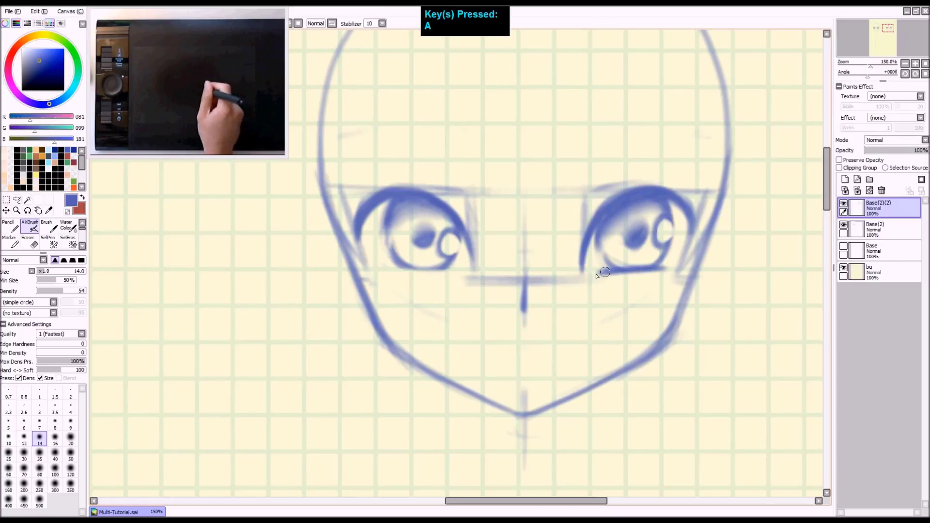
left_click_drag(386, 269, 457, 266)
key("ctrl+z")
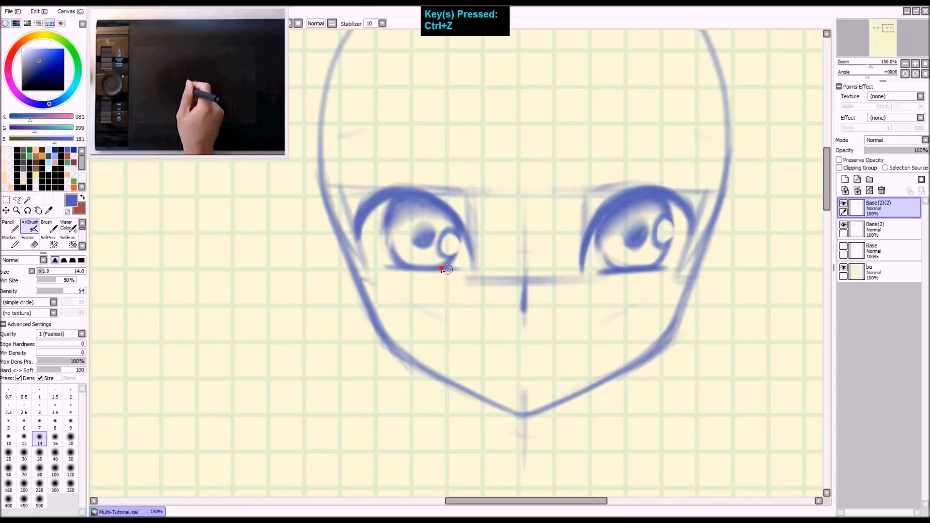
left_click_drag(384, 264, 455, 268)
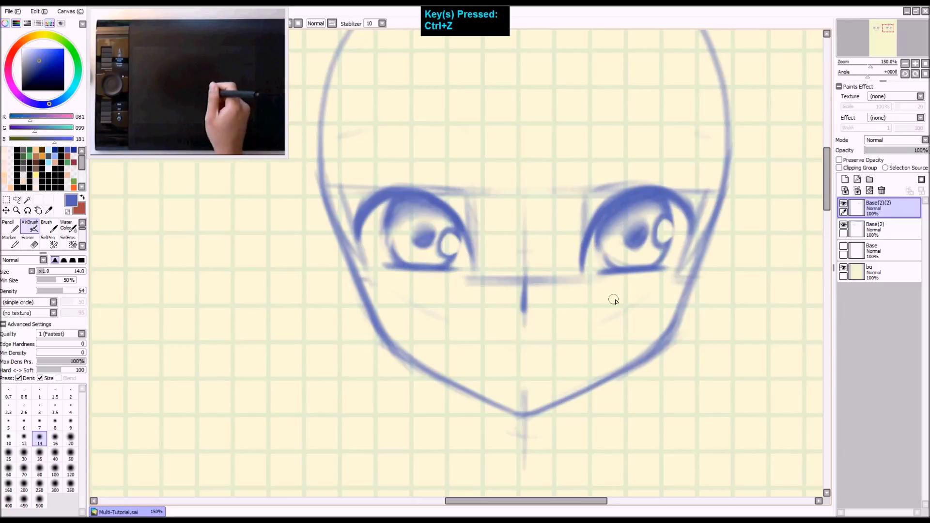
left_click_drag(609, 314, 640, 283)
key("ctrl+z")
left_click_drag(448, 315, 601, 314)
key("ctrl+z")
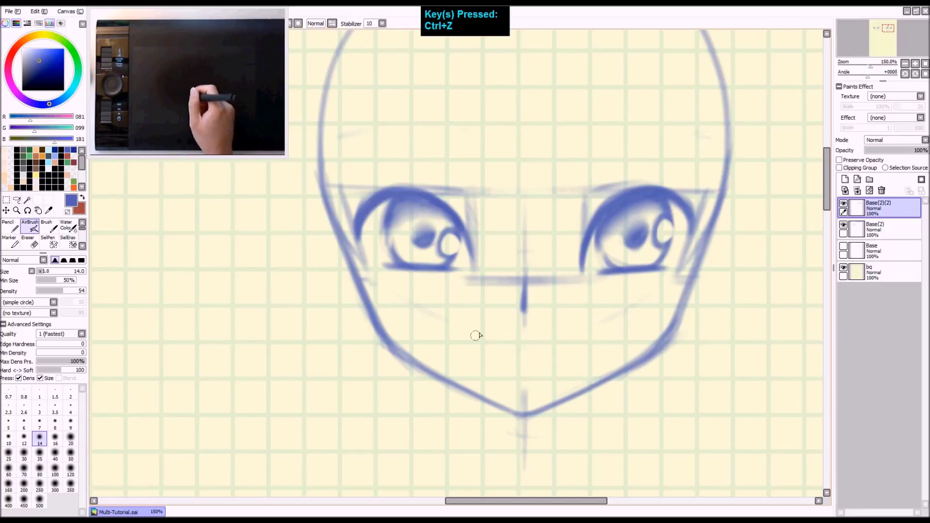
mouse_move(466, 332)
left_mouse_down()
mouse_move(506, 348)
mouse_move(469, 342)
mouse_move(516, 346)
left_mouse_up()
key("ctrl+z")
key("ctrl+z")
Draw a wide smile between the nose and chin of the copied head from two upturned curves meeting near the centre line
left_click_drag(452, 325, 512, 349)
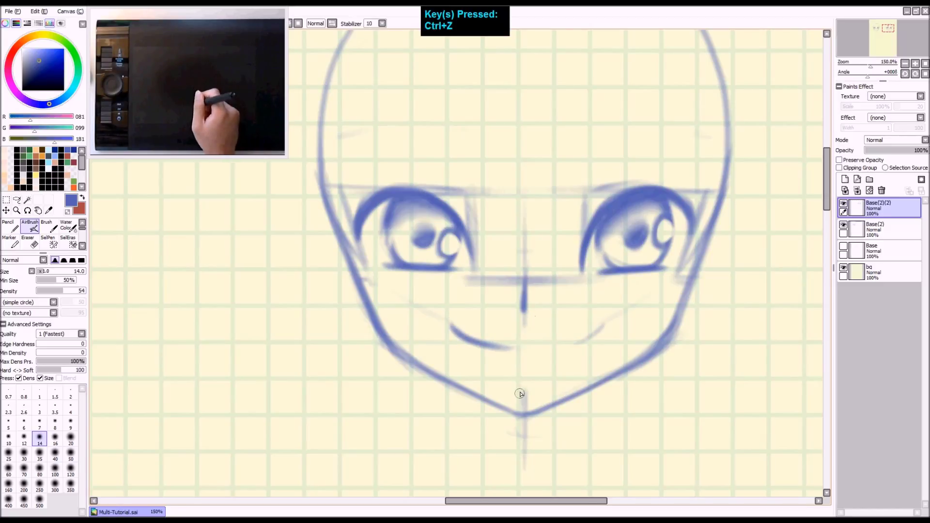
mouse_move(600, 329)
left_mouse_down()
mouse_move(553, 348)
mouse_move(599, 322)
mouse_move(587, 335)
mouse_move(545, 348)
left_mouse_up()
key("ctrl+z")
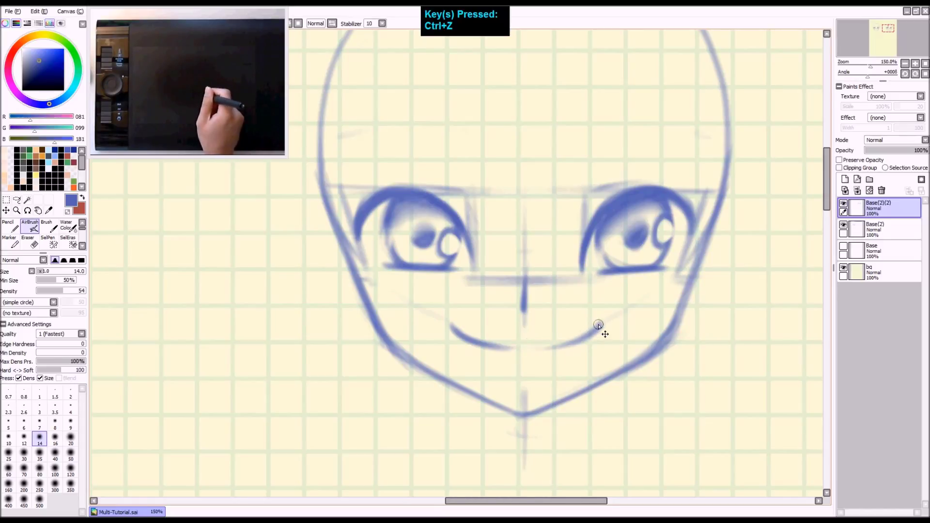
left_click_drag(596, 327, 518, 345)
key("ctrl+z")
left_click_drag(598, 328, 513, 345)
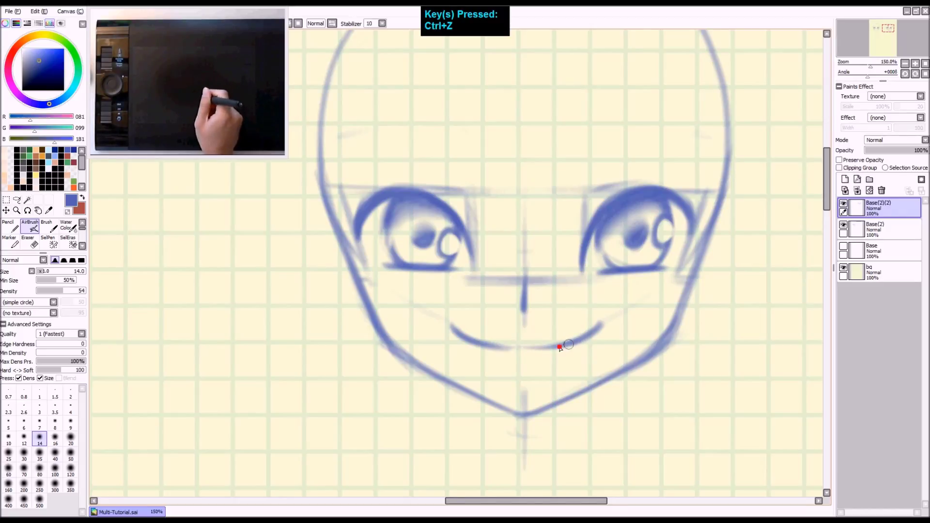
Join the two halves of the smile into one smooth curve and lighten its middle with the Eraser at size 27
key("e")
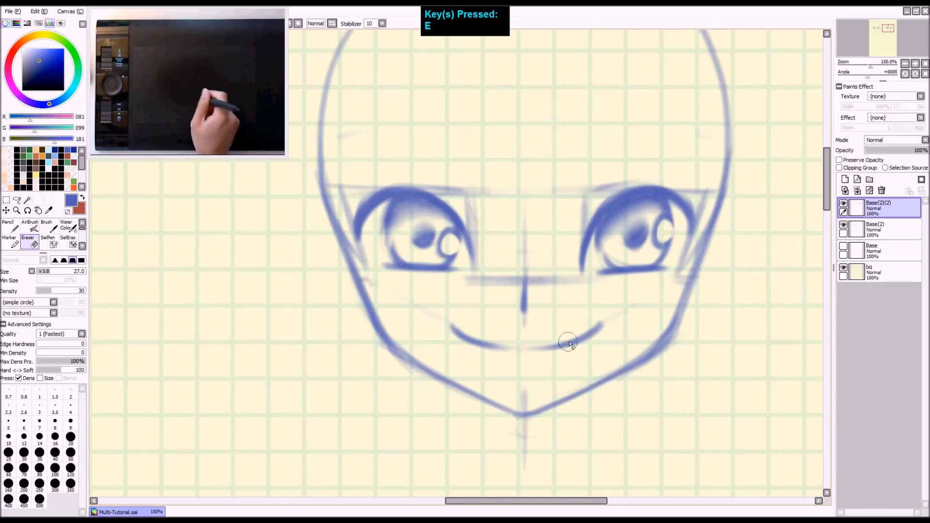
key("a")
left_click_drag(459, 332, 533, 345)
key("ctrl+z")
left_click_drag(466, 337, 528, 348)
key("ctrl+z")
key("ctrl+z")
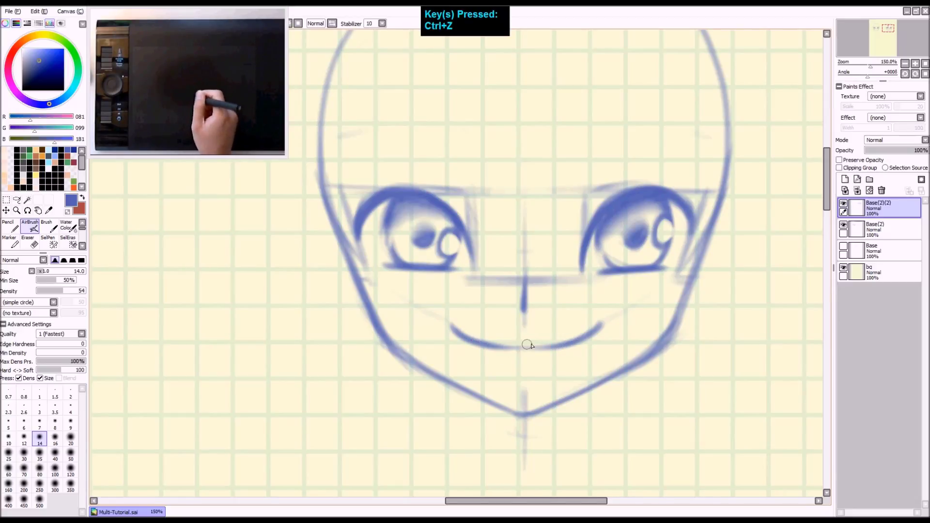
key("e")
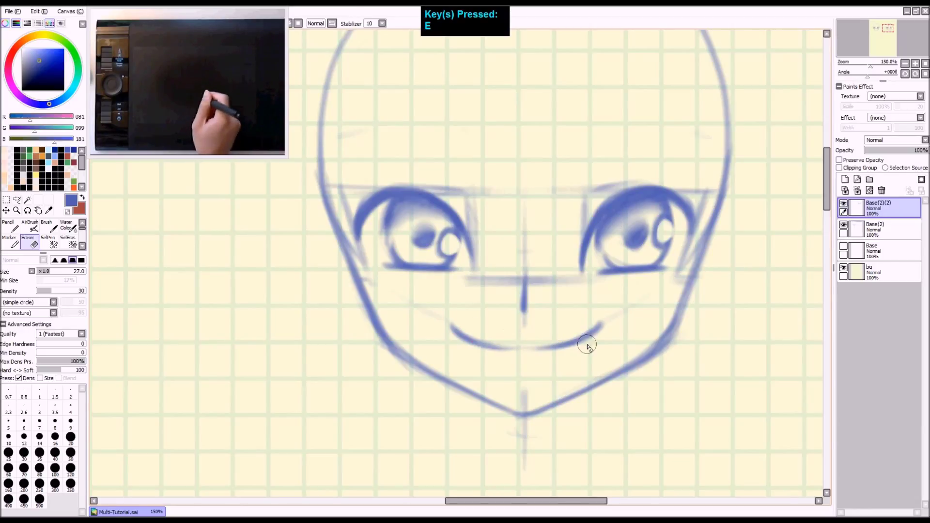
Add a short lower-lip line beneath the smile and fade the guide lines between the eyes with the Eraser
key("a")
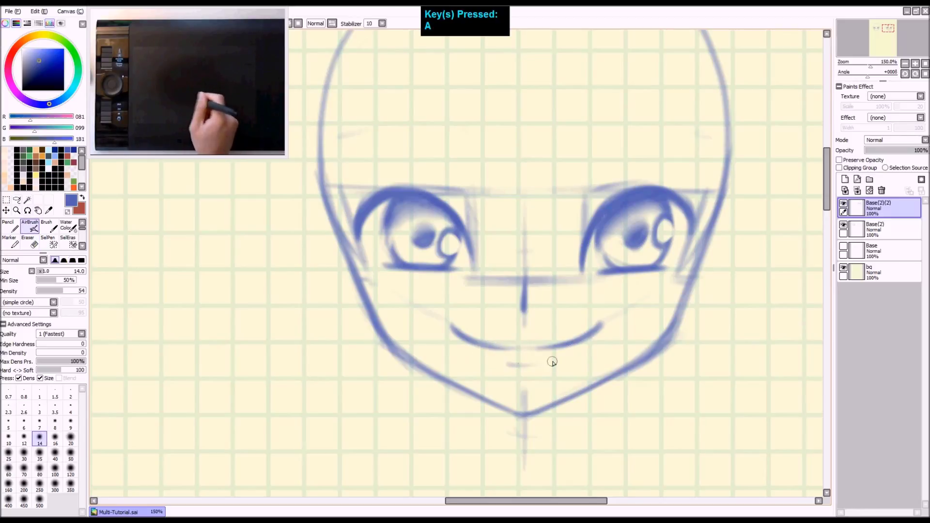
mouse_move(506, 364)
left_mouse_down()
mouse_move(553, 361)
mouse_move(500, 366)
mouse_move(560, 348)
mouse_move(543, 365)
left_mouse_up()
key("ctrl+z")
key("e")
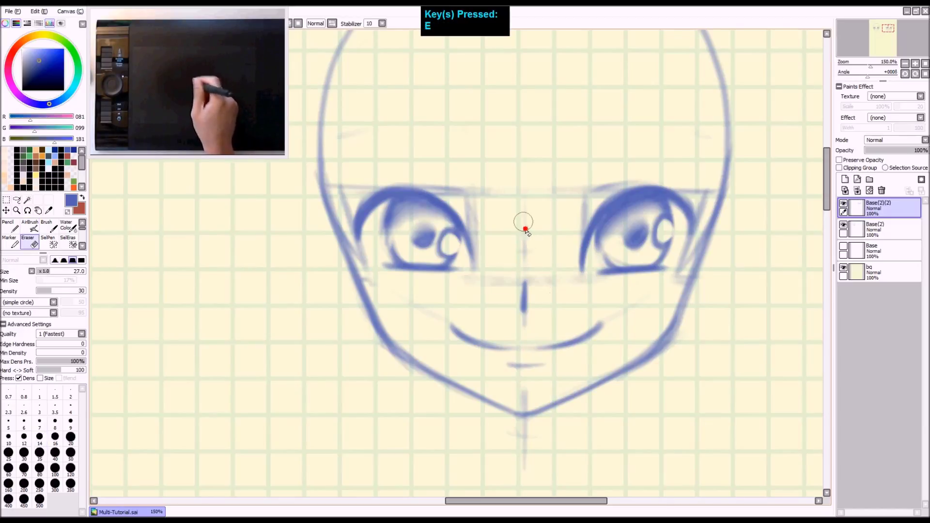
left_click_drag(524, 203, 524, 259)
Extend the upper lashes of the copied head's eyes into pointed outer corners with the AirBrush at size 14
key("a")
mouse_move(691, 207)
left_mouse_down()
mouse_move(705, 190)
mouse_move(678, 196)
mouse_move(698, 199)
mouse_move(696, 208)
mouse_move(697, 196)
mouse_move(678, 191)
mouse_move(691, 192)
mouse_move(678, 193)
mouse_move(689, 212)
mouse_move(698, 193)
mouse_move(690, 218)
mouse_move(684, 197)
left_mouse_up()
key("ctrl+z")
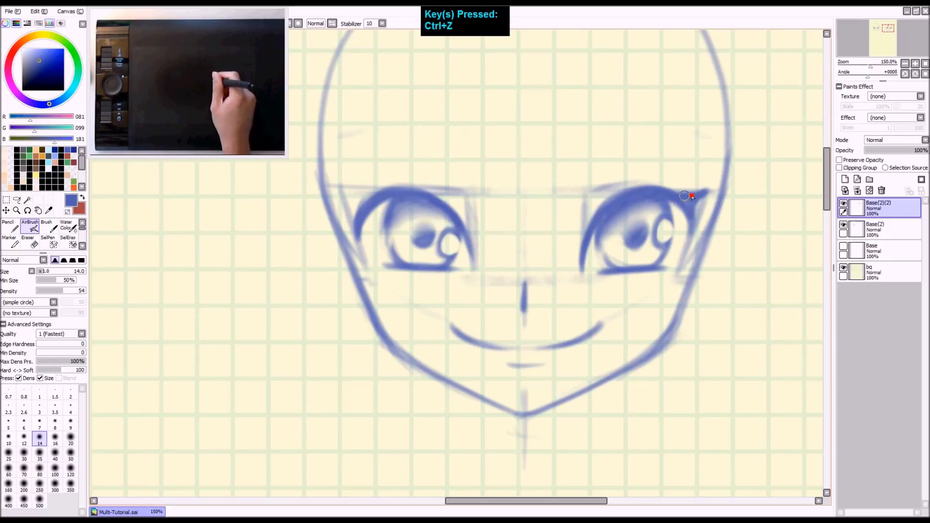
mouse_move(340, 189)
left_mouse_down()
mouse_move(359, 207)
mouse_move(368, 199)
left_mouse_up()
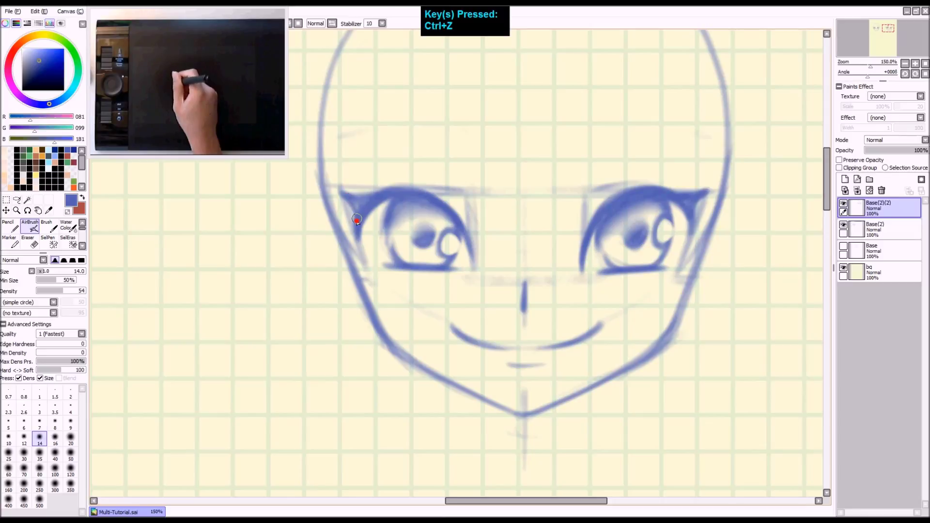
On the Base(2) layer, add matching pointed lash corners to the outer ends of the original head's eyes
key("ctrl+shift+z")
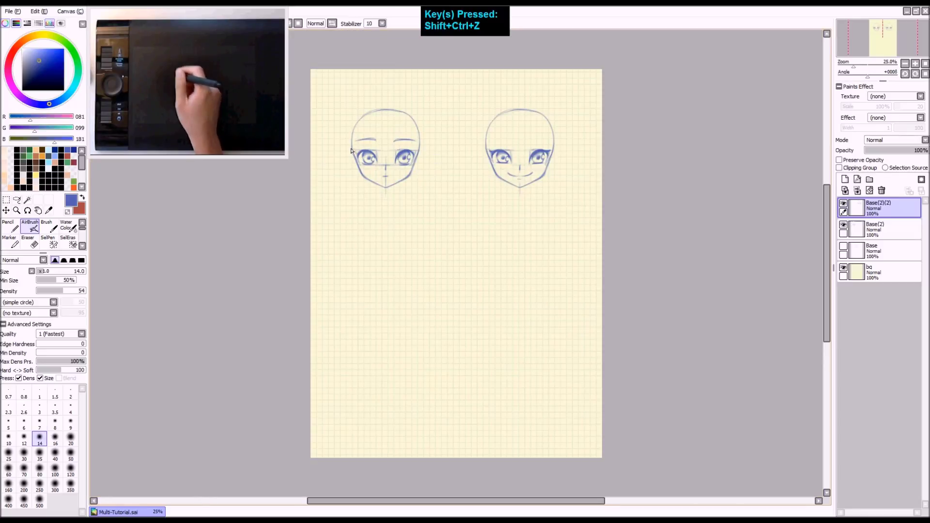
key("z")
left_click(882, 230)
scroll(436, 160, "up", 2)
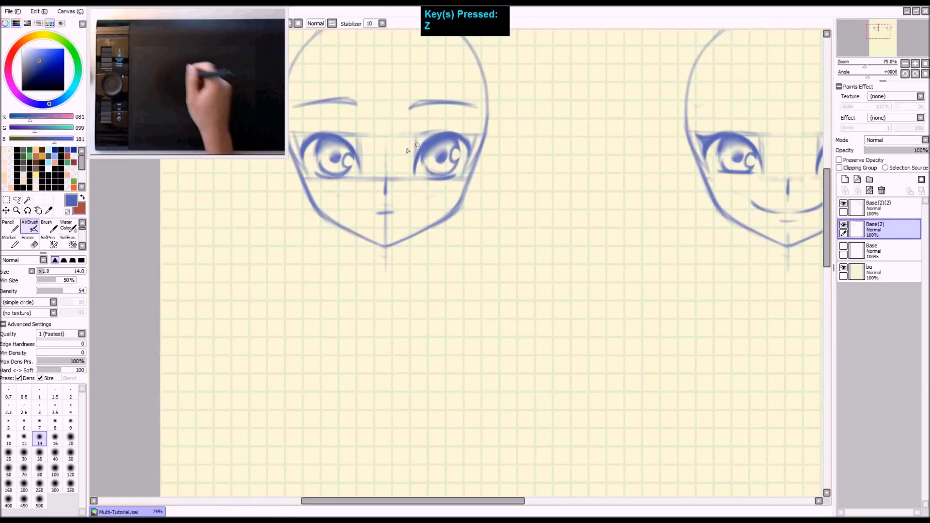
key("space")
left_click_drag(396, 158, 531, 225)
key("z")
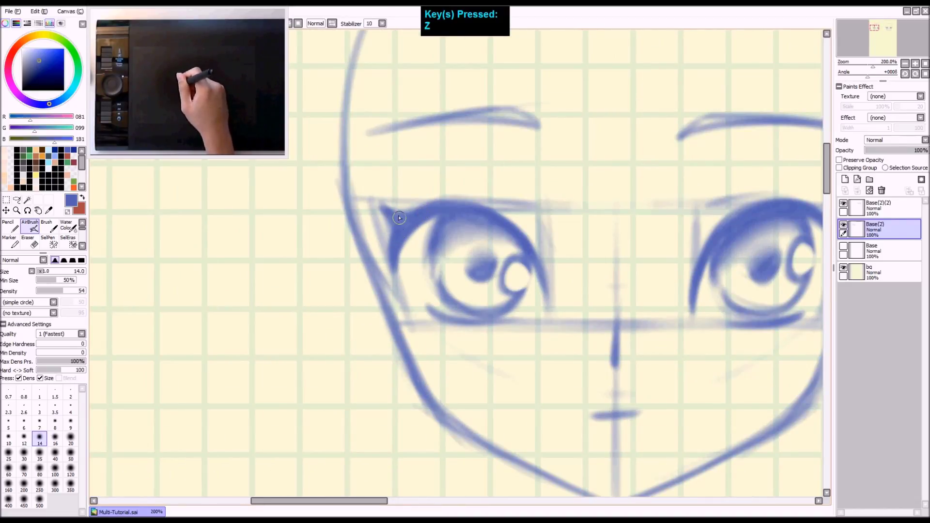
key("space")
left_click_drag(687, 235, 396, 201)
mouse_move(562, 170)
left_mouse_down()
mouse_move(546, 184)
mouse_move(568, 168)
mouse_move(544, 185)
mouse_move(562, 173)
mouse_move(546, 203)
mouse_move(546, 177)
left_mouse_up()
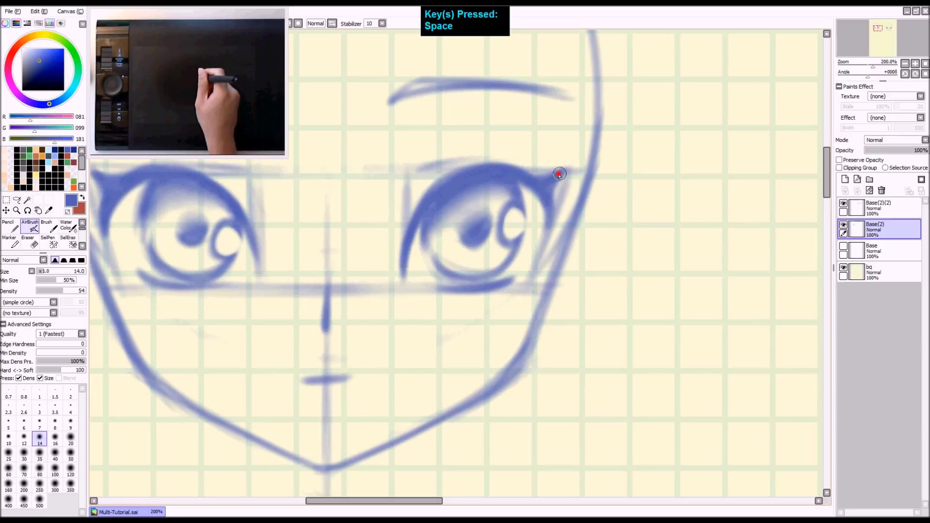
On the Base(2)(2) layer, draw a high arched right eyebrow above the copied head's right eye
key("ctrl+shift+z")
left_click(857, 208)
key("z")
key("z")
key("space")
left_click_drag(528, 142, 561, 165)
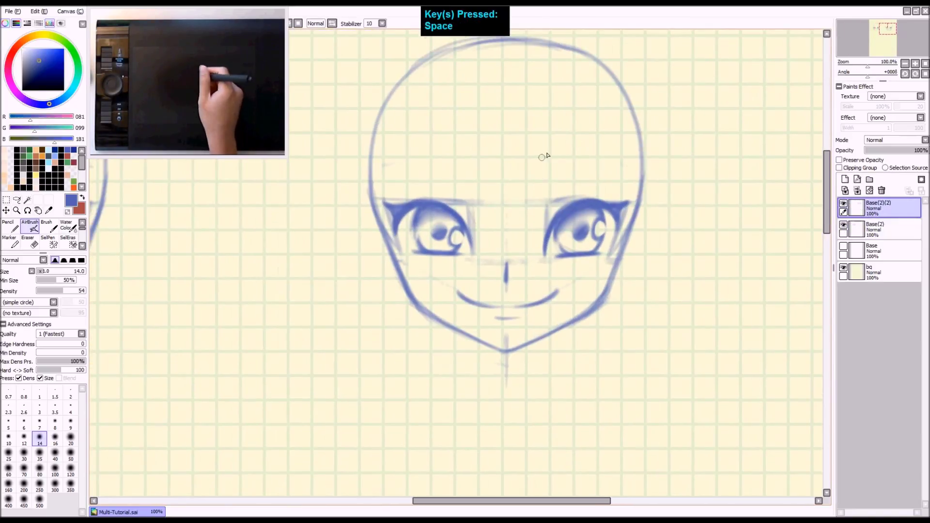
left_click_drag(541, 163, 607, 154)
key("ctrl+z")
left_click_drag(540, 167, 599, 155)
left_click_drag(536, 171, 621, 169)
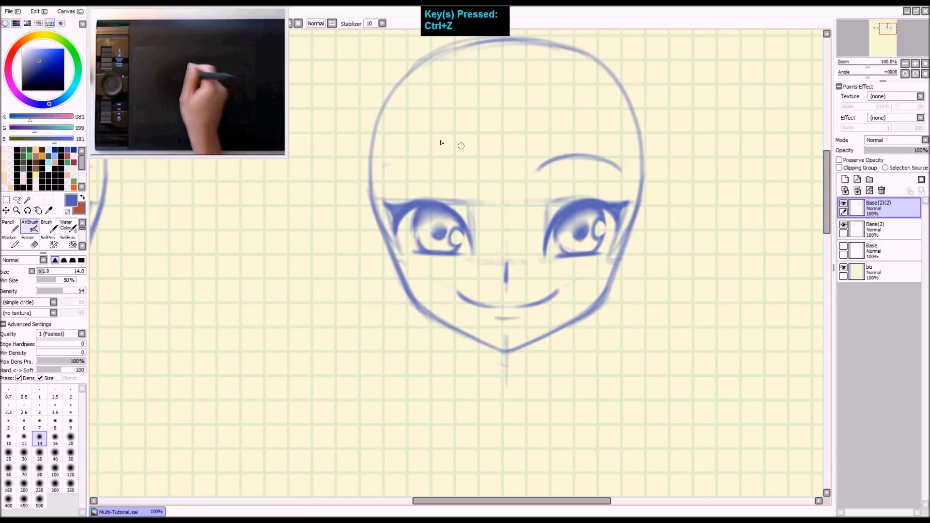
Draw a mirrored arched left eyebrow on the copied head, level with the right one
left_click_drag(473, 162, 440, 153)
key("ctrl+z")
key("ctrl+z")
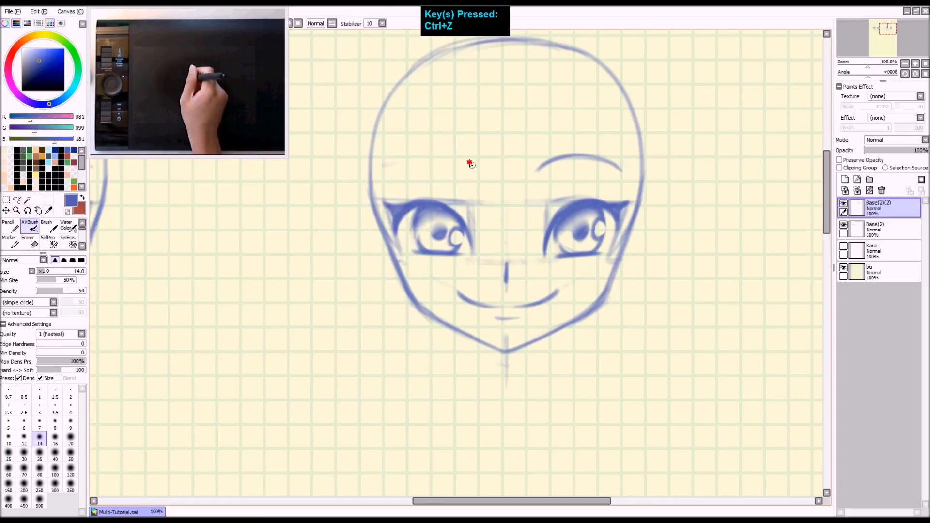
left_click_drag(391, 169, 472, 166)
mouse_move(392, 169)
left_mouse_down()
mouse_move(449, 153)
mouse_move(472, 166)
left_mouse_up()
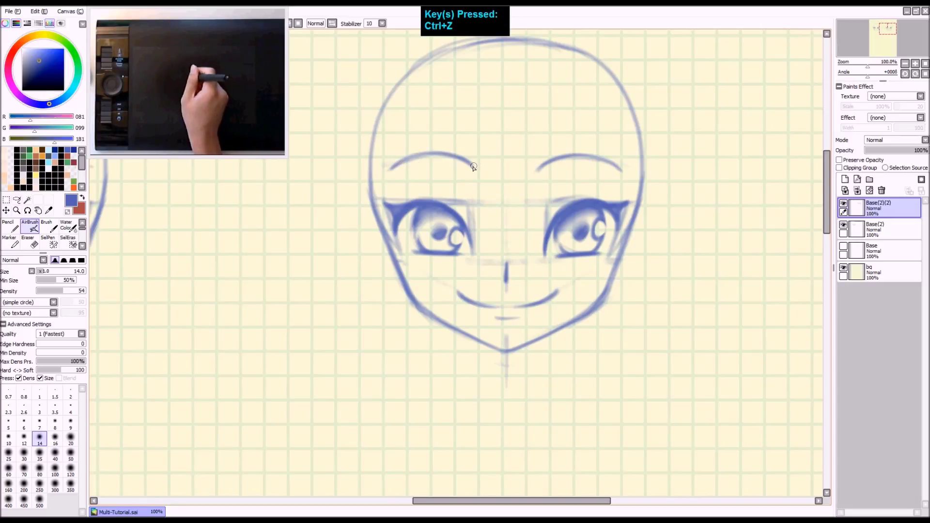
Thicken the inner ends of both eyebrows on the copied head so that they taper toward the outer tails
key("z")
mouse_move(539, 169)
left_mouse_down()
mouse_move(553, 146)
mouse_move(549, 154)
mouse_move(574, 147)
mouse_move(548, 150)
mouse_move(628, 158)
left_mouse_up()
left_click_drag(545, 149, 631, 159)
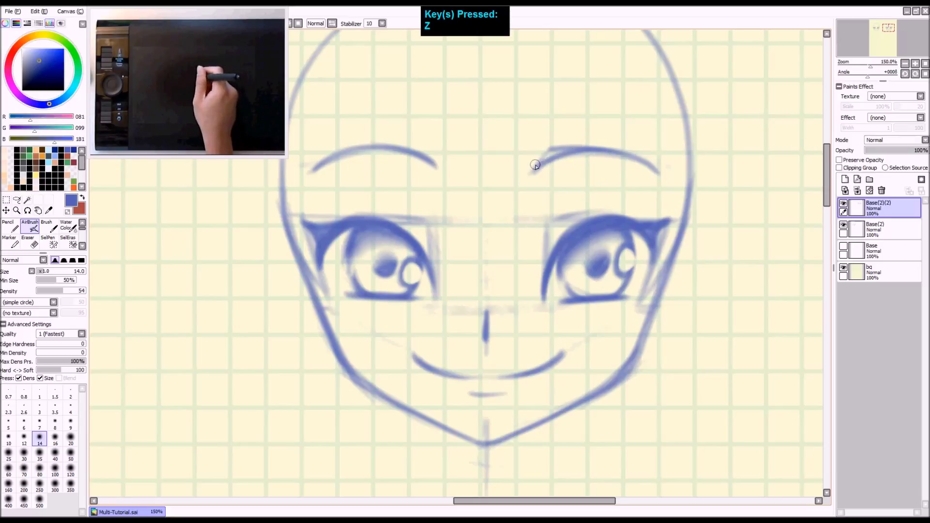
key("ctrl+z")
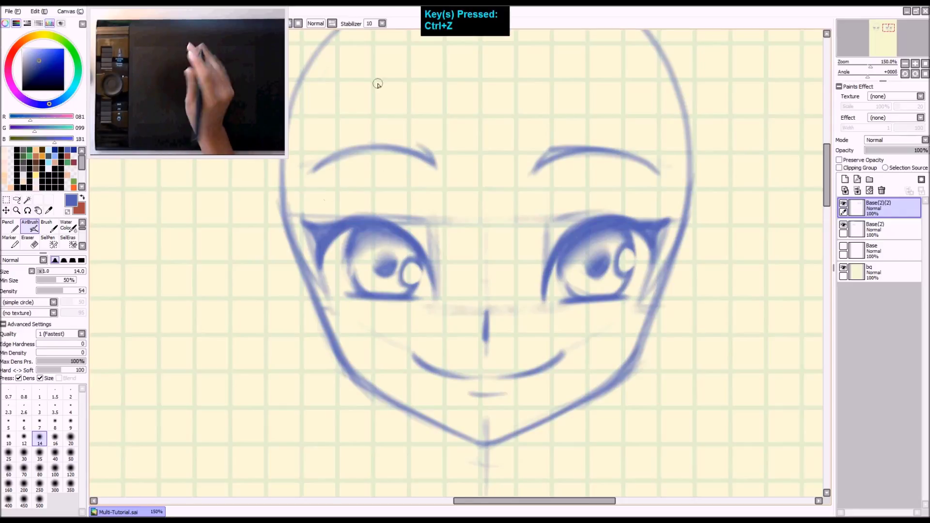
left_click_drag(399, 146, 432, 163)
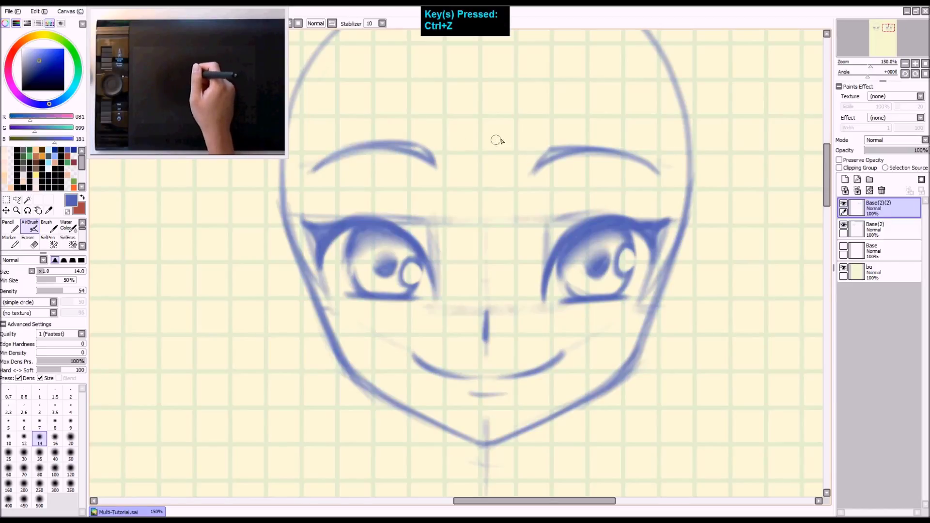
left_click_drag(553, 148, 603, 148)
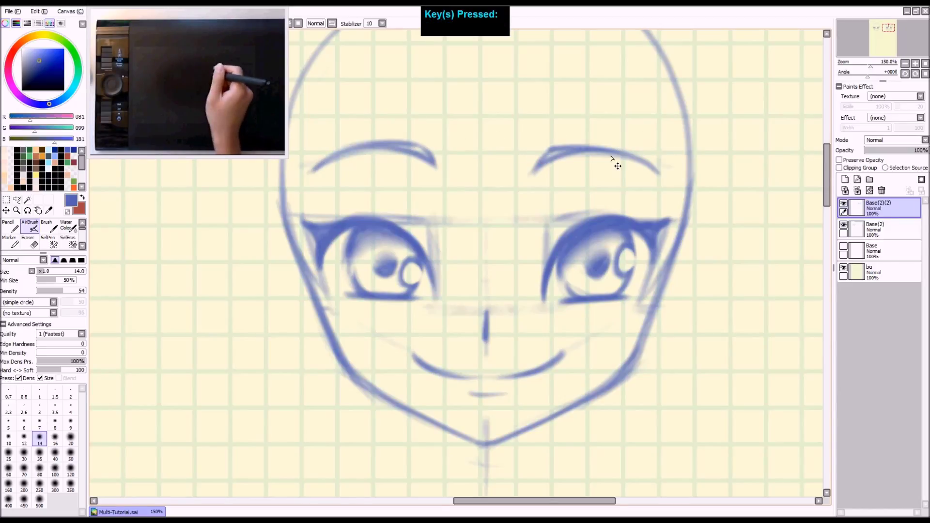
Refine the arch of the copied head's left eyebrow with the Eraser and AirBrush
key("ctrl+shift+z")
key("z")
key("z")
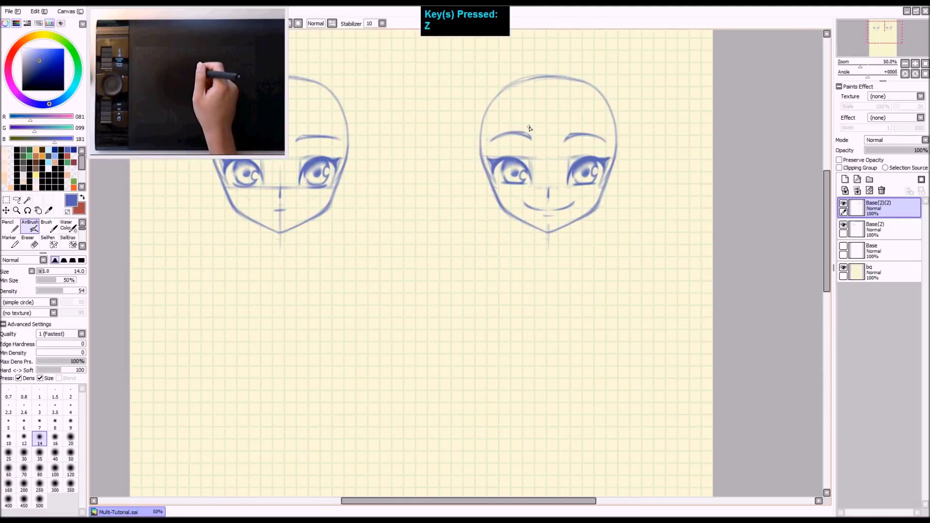
key("z")
key("space")
left_click_drag(525, 156, 427, 159)
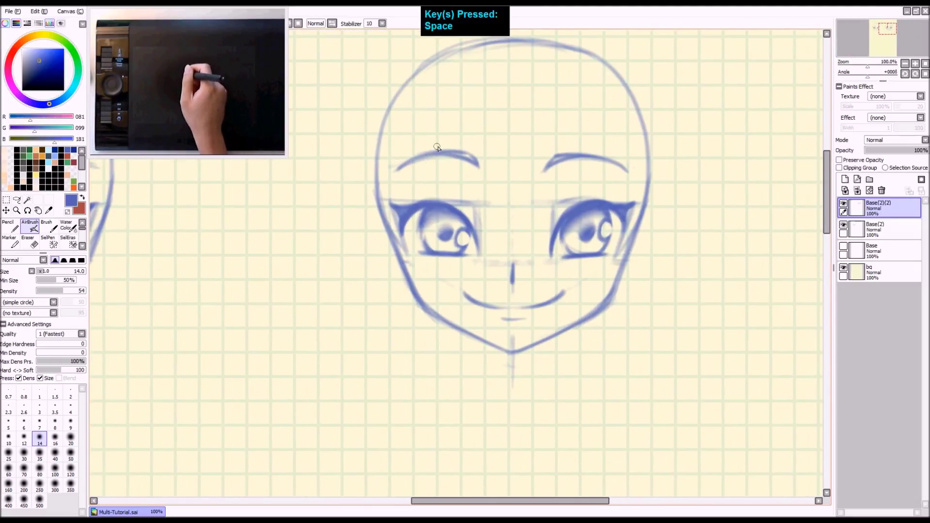
key("e")
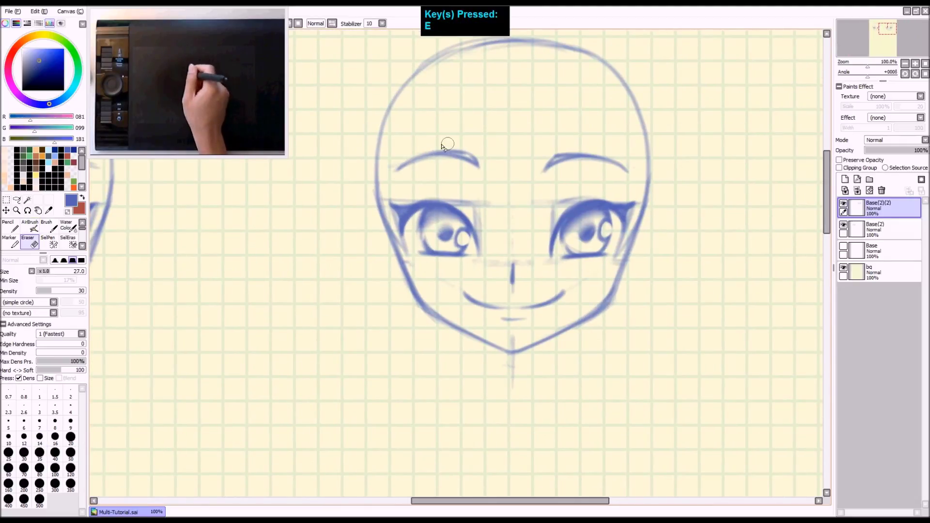
key("a")
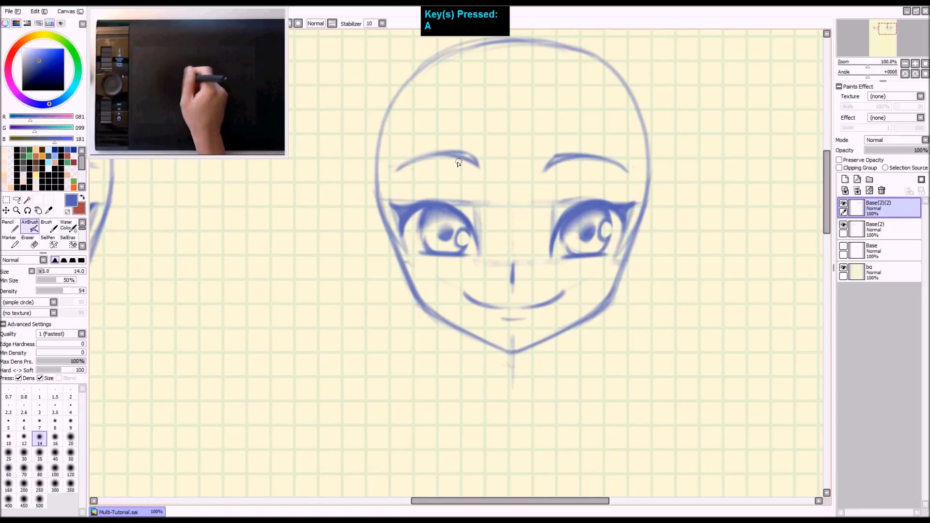
left_click_drag(452, 156, 393, 171)
key("ctrl+z")
key("ctrl+z")
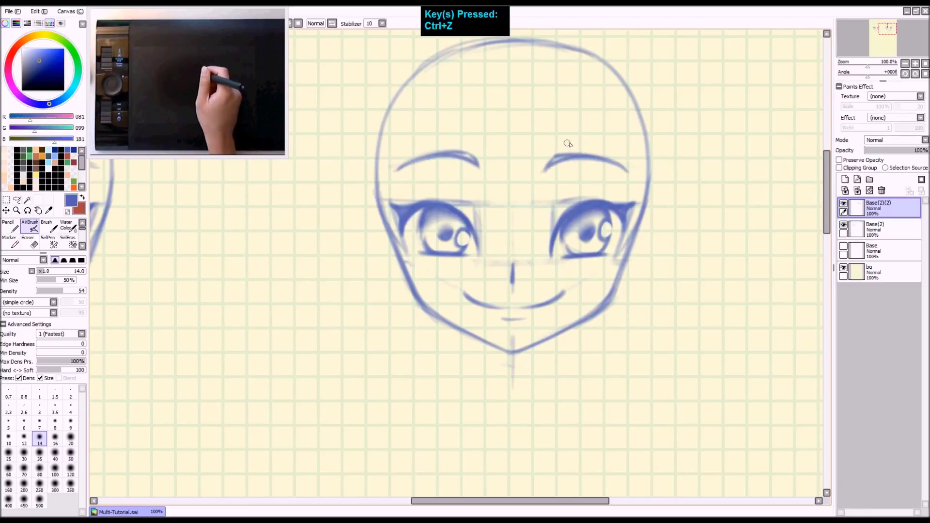
Duplicate the Base(2)(2) layer and move the copied smiling head below the original head
key("ctrl+shift+z")
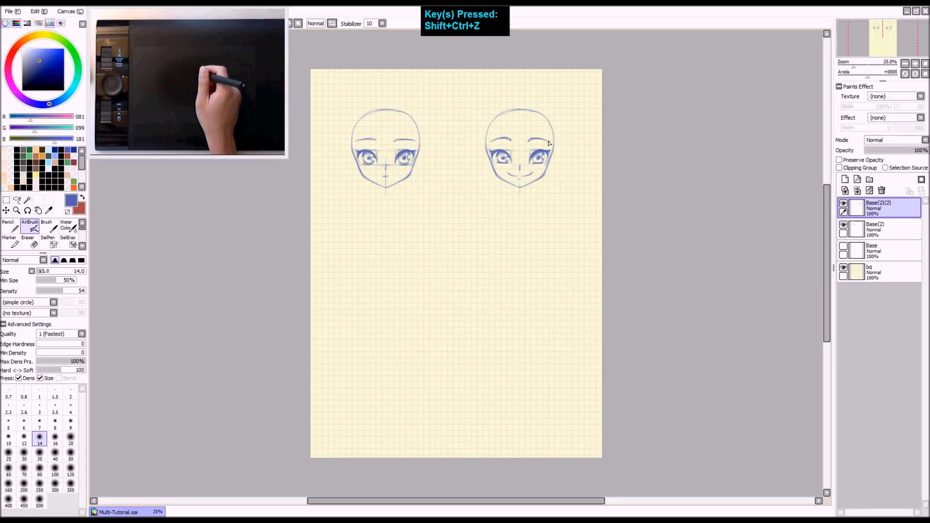
key("q")
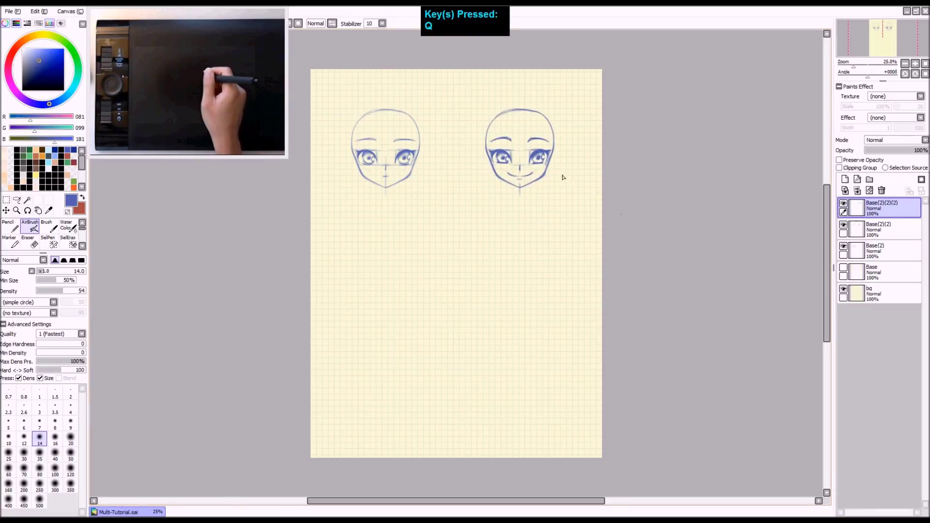
key("ctrl+t")
mouse_move(535, 167)
left_mouse_down()
mouse_move(392, 262)
mouse_move(397, 290)
left_mouse_up()
key("Return")
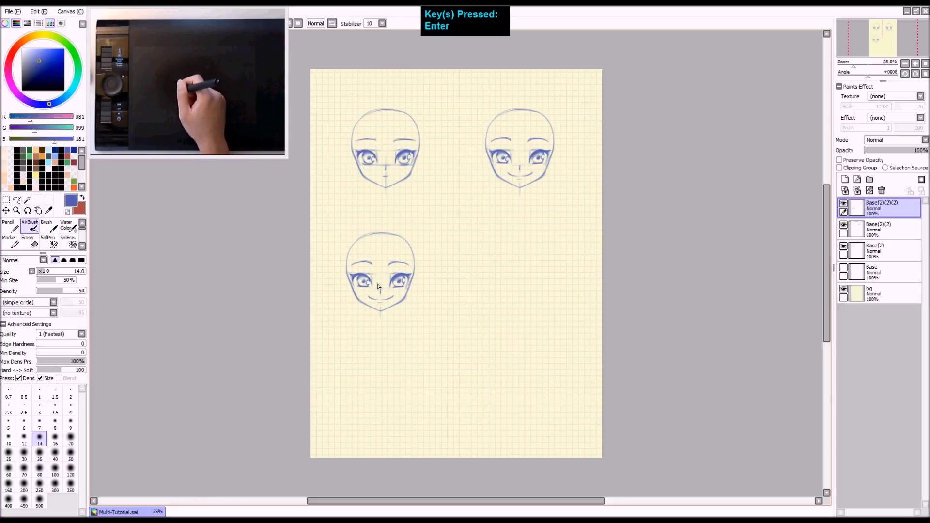
Erase the smiling mouth and the short lip mark beneath it on the copied head below the original
key("z")
key("z")
key("z")
key("z")
key("z")
mouse_move(367, 292)
left_mouse_down()
mouse_move(458, 272)
mouse_move(491, 250)
left_mouse_up()
key("e")
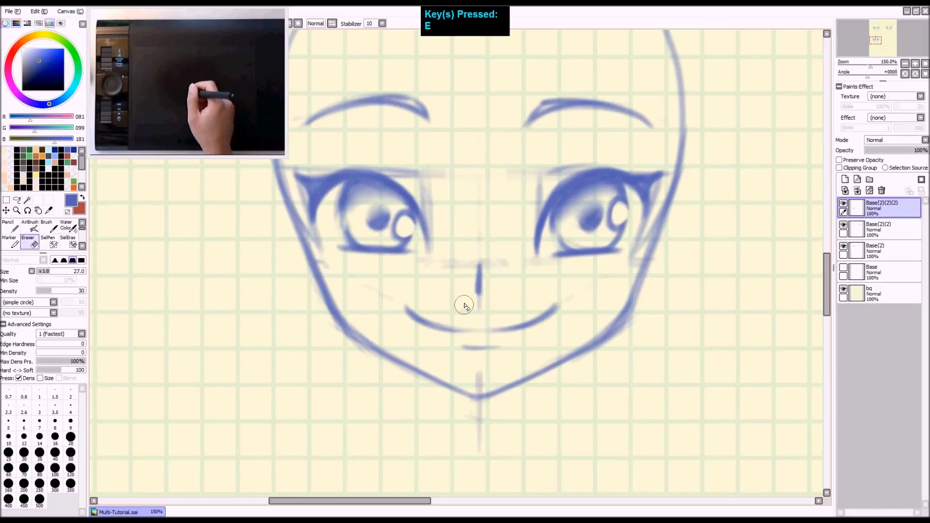
mouse_move(446, 311)
left_mouse_down()
mouse_move(421, 311)
mouse_move(435, 324)
mouse_move(403, 304)
mouse_move(472, 329)
mouse_move(542, 317)
mouse_move(507, 326)
left_mouse_up()
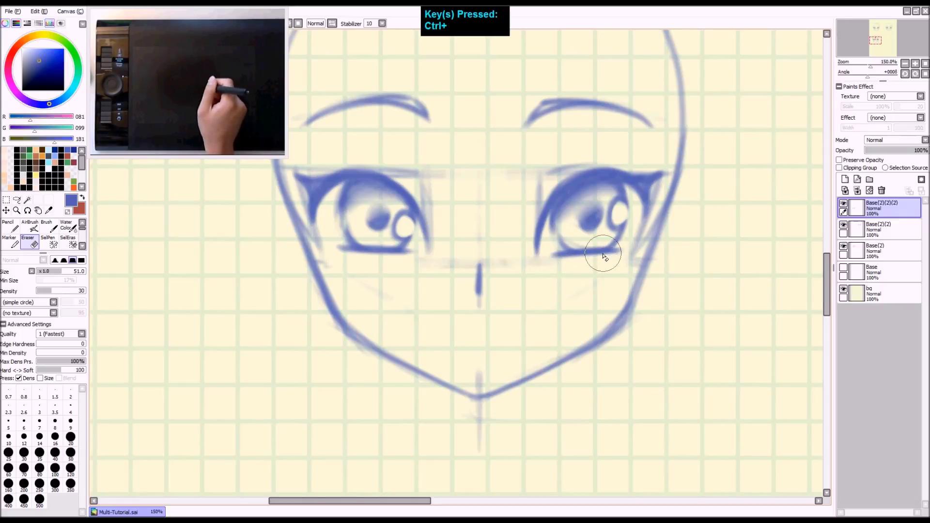
key("a")
left_click_drag(552, 250, 611, 238)
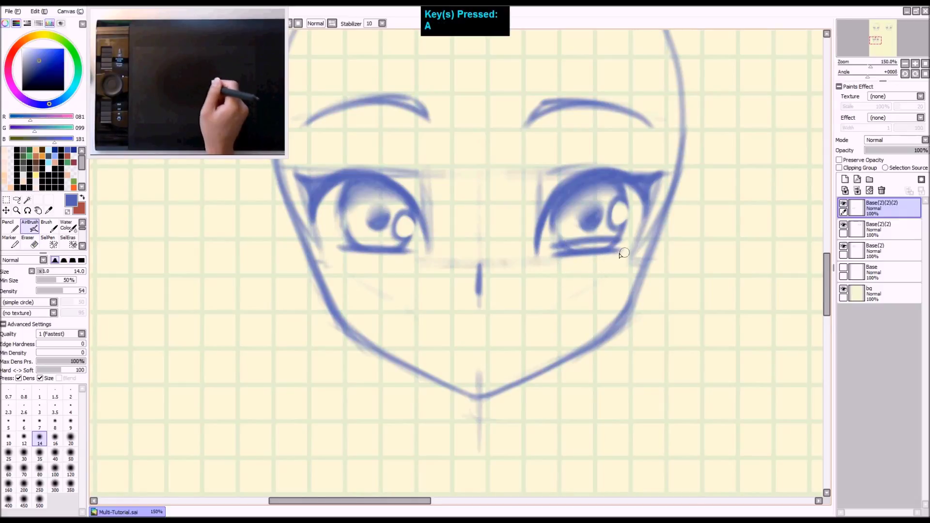
key("ctrl+z")
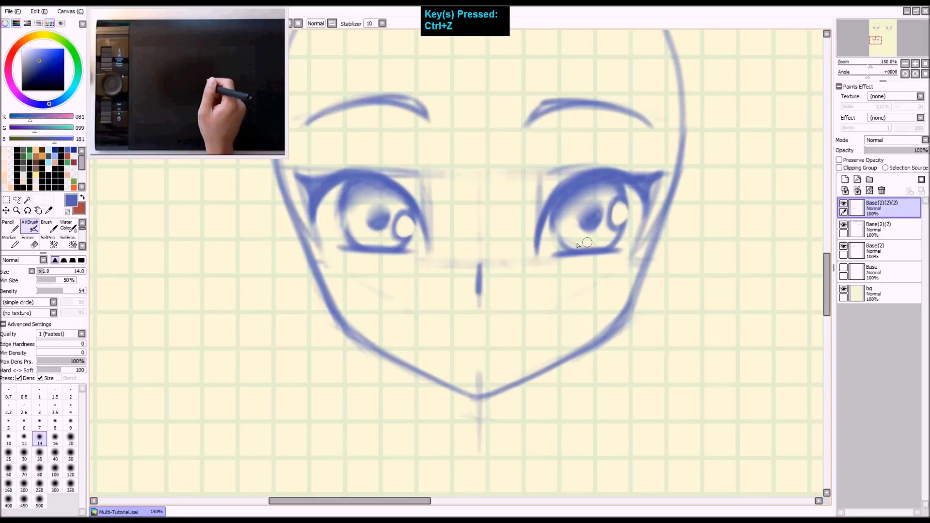
Try to sketch a new upper mouth line below the nose with the AirBrush
key("space")
left_click_drag(454, 293, 451, 277)
left_click_drag(403, 300, 453, 306)
key("ctrl+z")
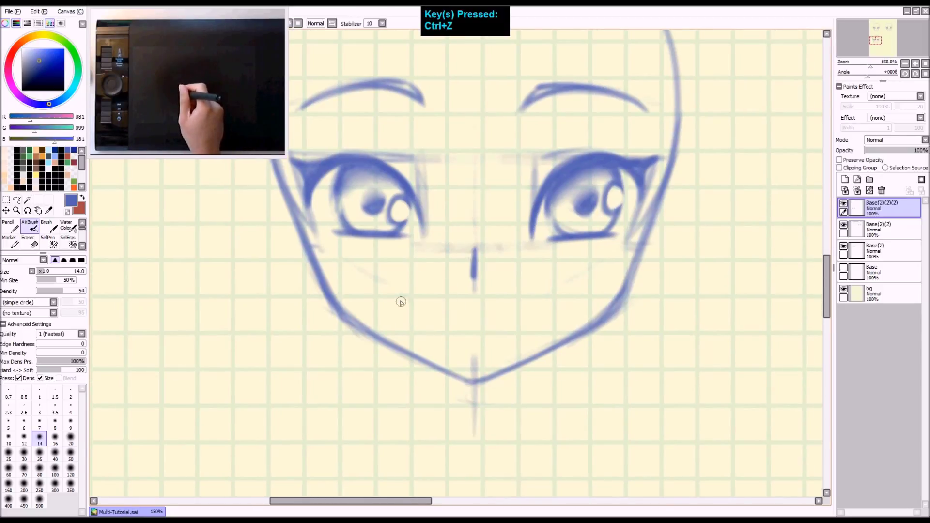
left_click_drag(393, 293, 483, 302)
key("ctrl+z")
key("ctrl+z")
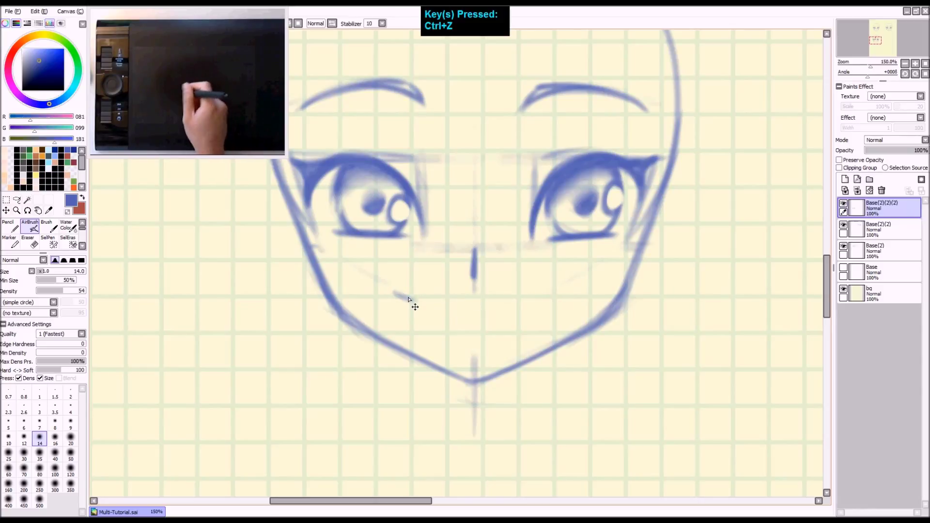
mouse_move(400, 293)
left_mouse_down()
mouse_move(459, 300)
mouse_move(447, 305)
left_mouse_up()
key("ctrl+z")
key("ctrl+z")
left_click_drag(393, 293, 458, 304)
key("ctrl+z")
Draw a wide, gently curved upper mouth line with upturned corners below the nose using the AirBrush
left_click_drag(550, 291, 424, 308)
mouse_move(537, 293)
left_mouse_down()
mouse_move(406, 306)
mouse_move(394, 291)
mouse_move(508, 300)
left_mouse_up()
left_click_drag(397, 293, 494, 303)
mouse_move(544, 289)
left_mouse_down()
mouse_move(488, 303)
mouse_move(395, 292)
mouse_move(522, 292)
mouse_move(492, 290)
left_mouse_up()
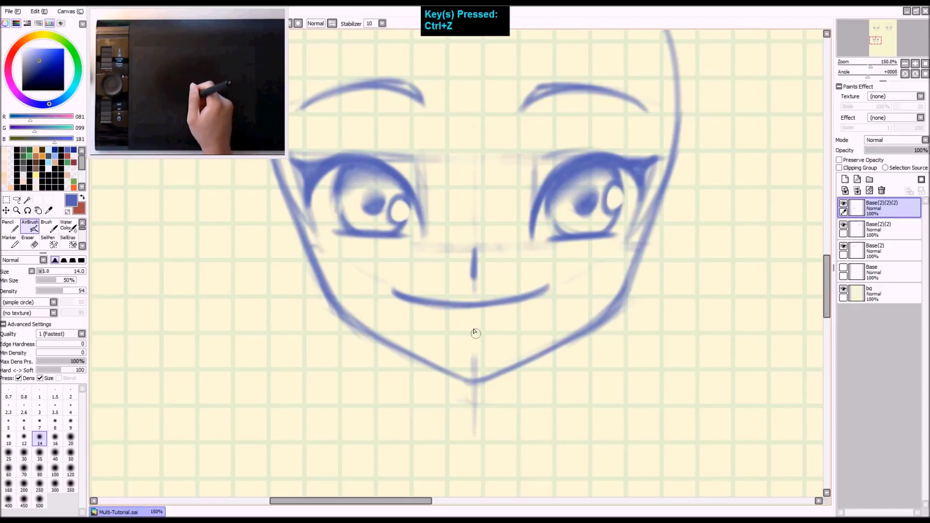
mouse_move(556, 277)
left_mouse_down()
mouse_move(521, 298)
mouse_move(535, 302)
mouse_move(517, 318)
mouse_move(555, 282)
left_mouse_up()
left_click_drag(393, 289, 406, 296)
Try to sketch the lower edge of an open mouth starting from the mouth corners
left_click_drag(548, 290, 464, 328)
mouse_move(387, 285)
left_mouse_down()
mouse_move(460, 328)
mouse_move(461, 319)
left_mouse_up()
key("ctrl+z")
key("ctrl+z")
left_click_drag(391, 290, 441, 316)
key("ctrl+z")
left_click_drag(396, 293, 415, 305)
key("ctrl+z")
key("ctrl+z")
key("ctrl+z")
key("ctrl+z")
key("ctrl+z")
key("ctrl+z")
key("ctrl+z")
Thicken the left mouth corner and draw the left half of the open mouth's lower curve
left_click_drag(396, 291, 389, 285)
left_click_drag(387, 288, 447, 323)
left_click_drag(385, 281, 457, 335)
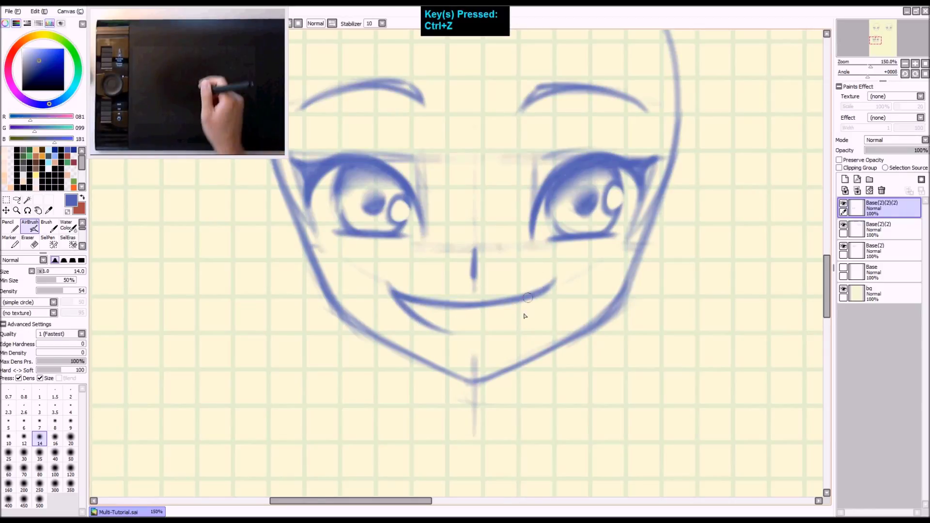
Draw the right half of the open mouth's lower curve and join it to the left half under the nose
left_click_drag(549, 288, 519, 321)
key("ctrl+z")
mouse_move(557, 278)
left_mouse_down()
mouse_move(494, 330)
mouse_move(549, 293)
mouse_move(494, 328)
left_mouse_up()
key("ctrl+z")
key("ctrl+z")
left_click_drag(550, 293, 499, 330)
left_click_drag(531, 309, 489, 332)
left_click_drag(413, 319, 472, 334)
key("ctrl+z")
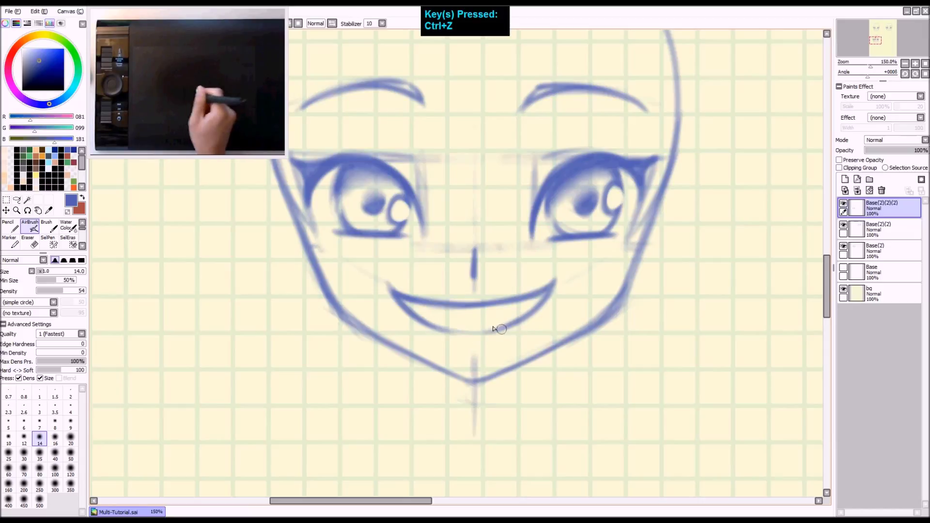
Shade the lower part of the open mouth below a teeth band and add short slanted blush strokes under both eyes
mouse_move(421, 308)
left_mouse_down()
mouse_move(528, 303)
mouse_move(479, 317)
mouse_move(544, 297)
mouse_move(502, 308)
mouse_move(512, 311)
mouse_move(410, 302)
mouse_move(498, 314)
left_mouse_up()
key("ctrl+z")
key("ctrl+z")
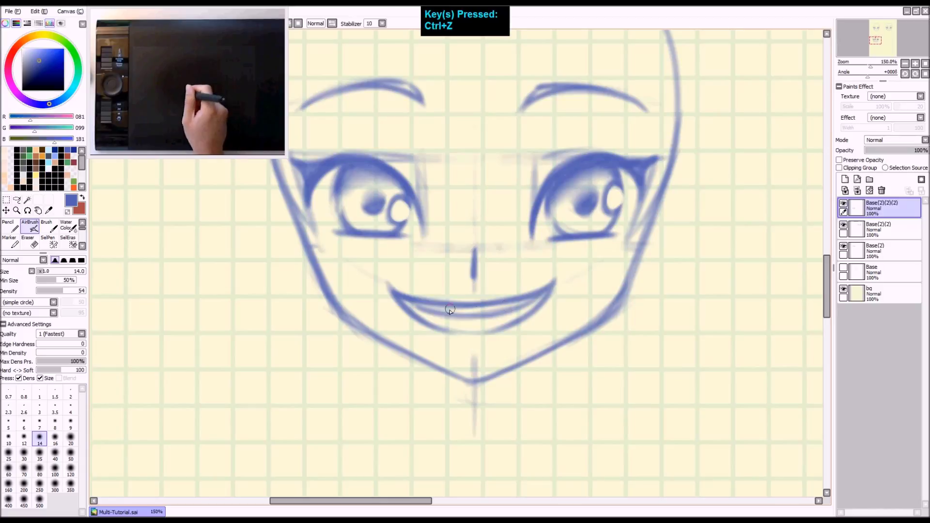
mouse_move(412, 312)
left_mouse_down()
mouse_move(442, 313)
mouse_move(436, 322)
mouse_move(466, 319)
mouse_move(452, 326)
mouse_move(544, 298)
mouse_move(494, 321)
mouse_move(501, 317)
mouse_move(428, 320)
mouse_move(500, 320)
mouse_move(456, 327)
mouse_move(495, 324)
mouse_move(434, 325)
mouse_move(403, 303)
mouse_move(466, 322)
left_mouse_up()
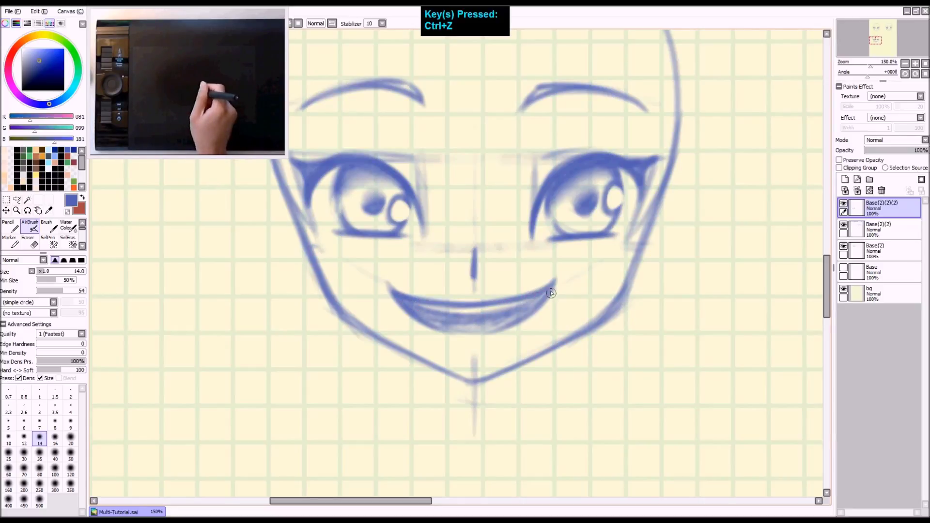
key("shift+ctrl+z")
key("z")
scroll(356, 277, "up", 1)
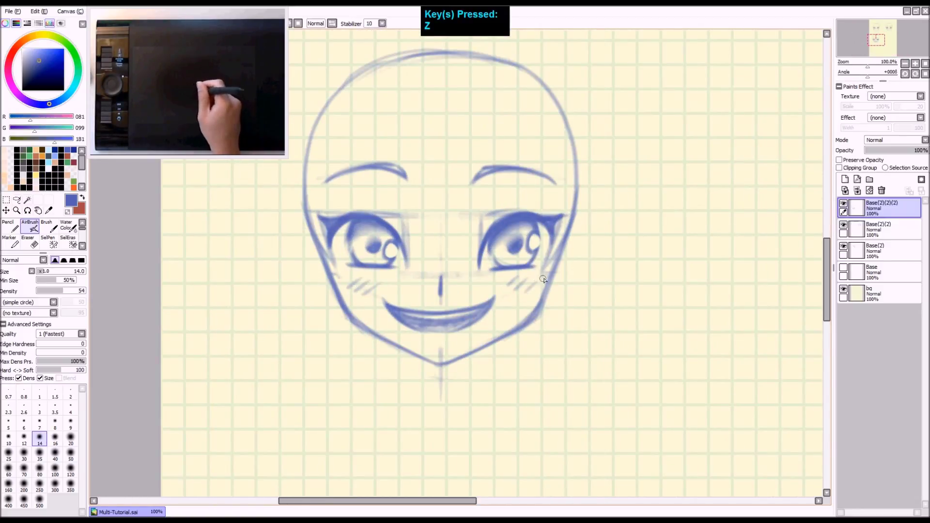
Duplicate the Base(2)(2)(2) layer and move the copied open-mouthed head to the right of its source, on the same row
key("shift+ctrl+z")
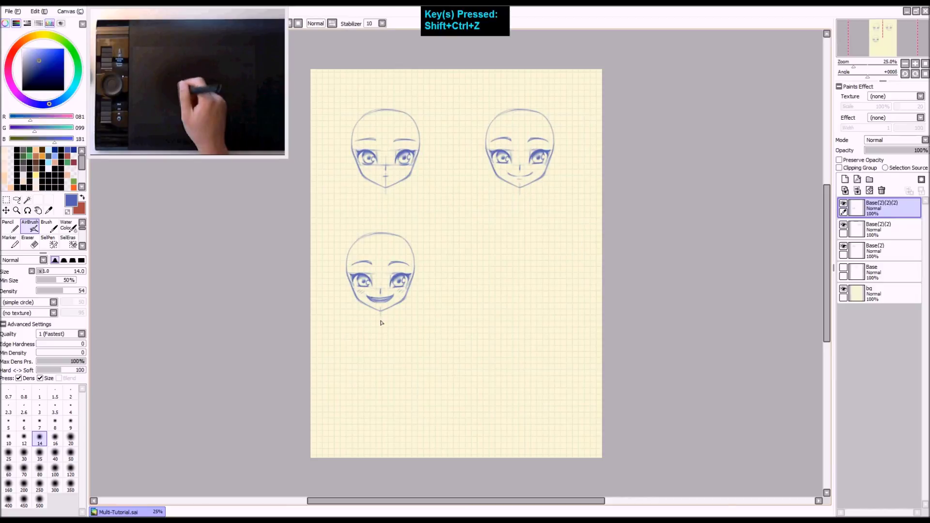
key("z")
key("z")
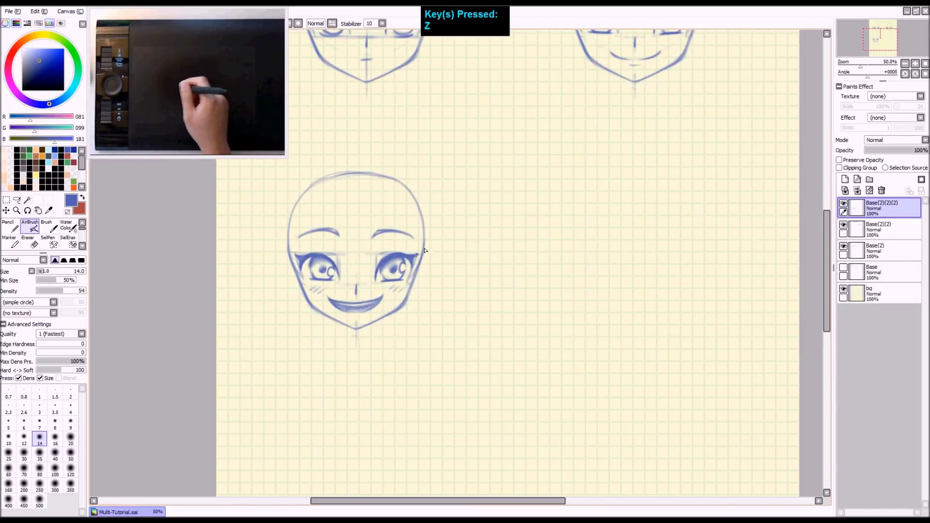
key("space")
left_click_drag(394, 67, 423, 213)
left_click_drag(421, 391, 359, 287)
key("q")
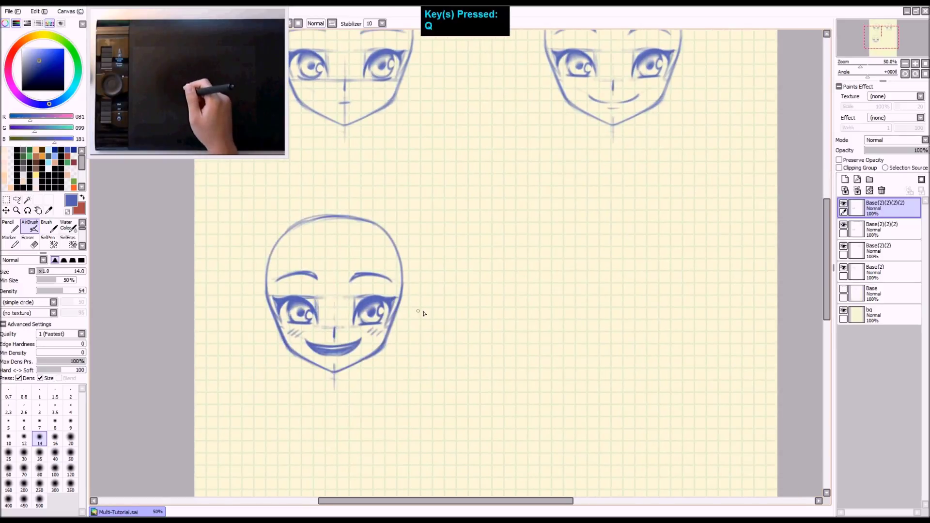
key("ctrl+t")
left_click_drag(356, 303, 560, 282)
key("Return")
Erase both eyebrows on the new open-mouthed copy
key("space")
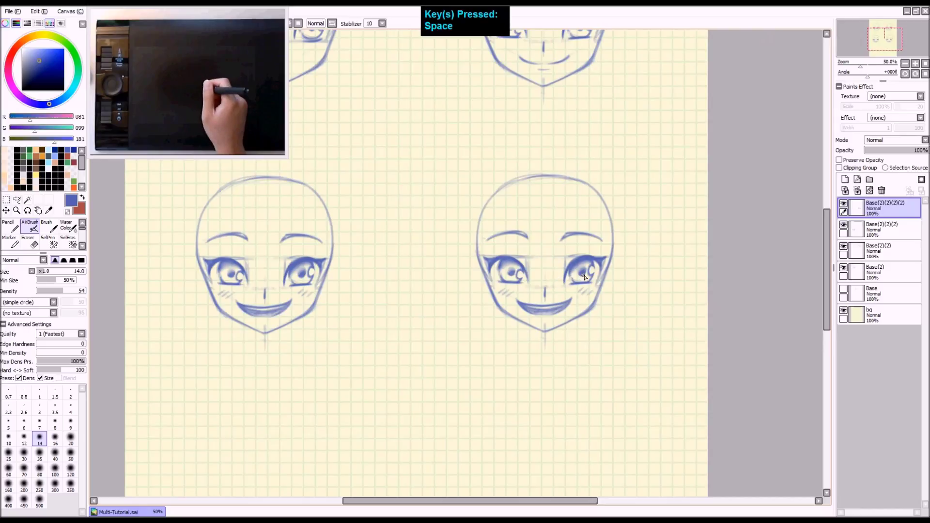
key("z")
key("z")
key("e")
mouse_move(398, 177)
left_mouse_down()
mouse_move(378, 196)
mouse_move(437, 183)
mouse_move(544, 183)
mouse_move(515, 195)
mouse_move(604, 199)
left_mouse_up()
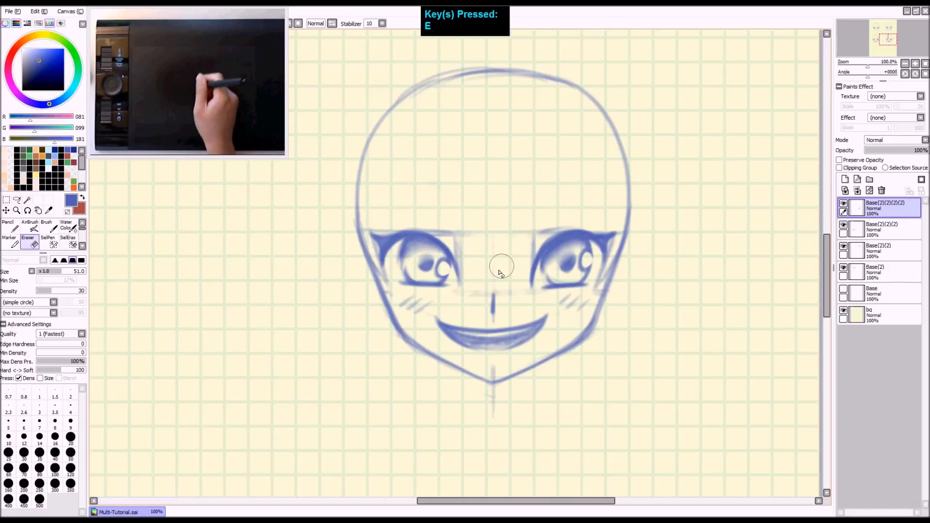
Erase the shading inside the new copy's open mouth, keeping only the mouth outline
key("space")
left_click_drag(498, 270, 500, 224)
key("z")
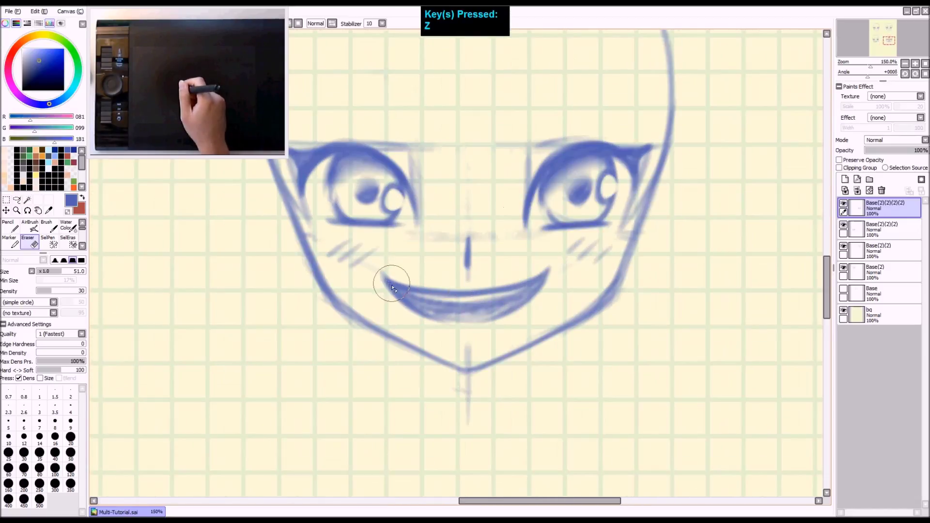
mouse_move(444, 310)
left_mouse_down()
mouse_move(406, 298)
mouse_move(475, 307)
mouse_move(531, 290)
mouse_move(472, 314)
mouse_move(480, 312)
mouse_move(444, 312)
mouse_move(530, 291)
mouse_move(451, 301)
mouse_move(461, 302)
mouse_move(409, 294)
mouse_move(463, 313)
left_mouse_up()
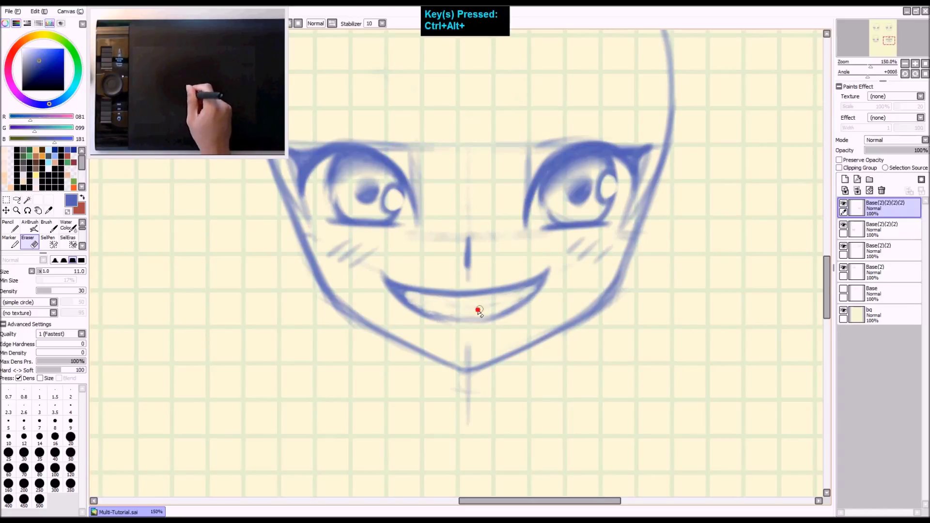
left_click_drag(492, 309, 429, 311)
Draw an inner teeth line inside the grin, with a small zigzag near its right end, using the AirBrush
key("a")
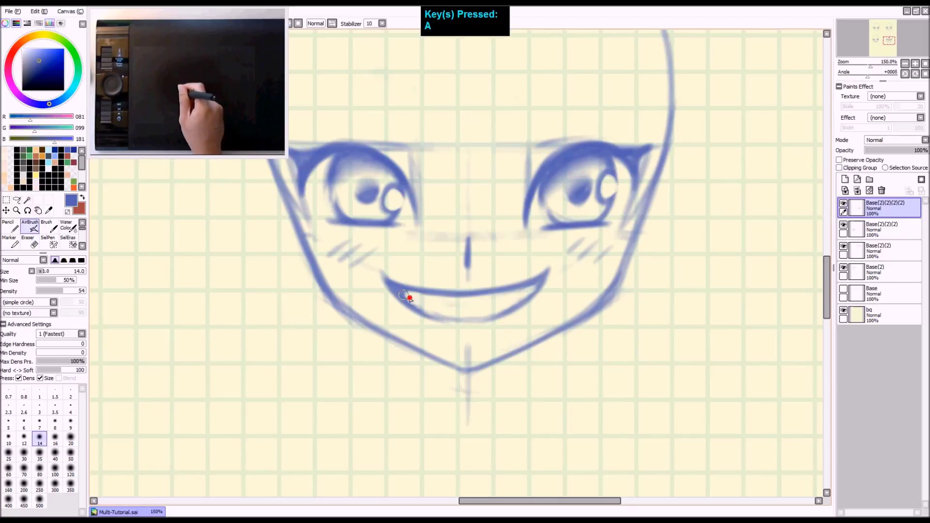
left_click_drag(404, 298, 472, 305)
key("ctrl+z")
mouse_move(404, 298)
left_mouse_down()
mouse_move(471, 305)
mouse_move(509, 281)
mouse_move(454, 304)
mouse_move(495, 302)
left_mouse_up()
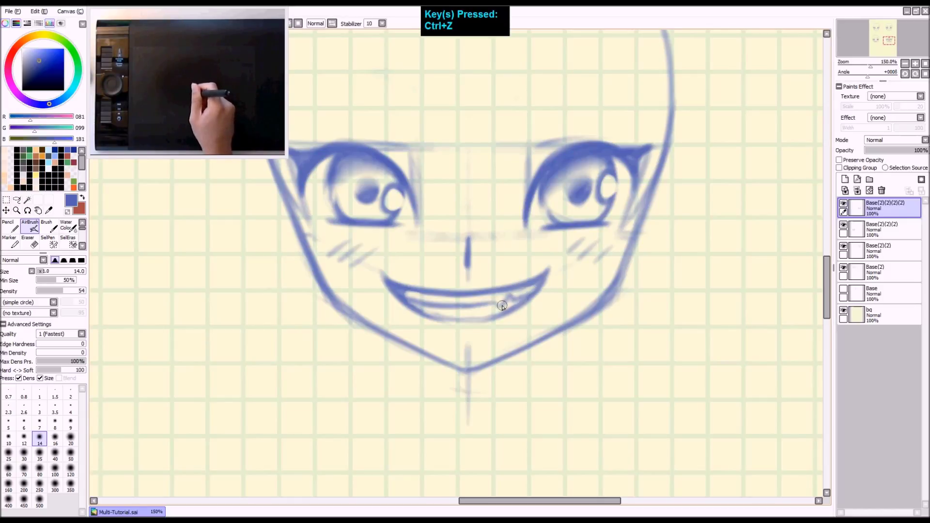
Erase the blush strokes under both eyes of the grinning head
key("space")
left_click_drag(491, 234, 484, 327)
key("e")
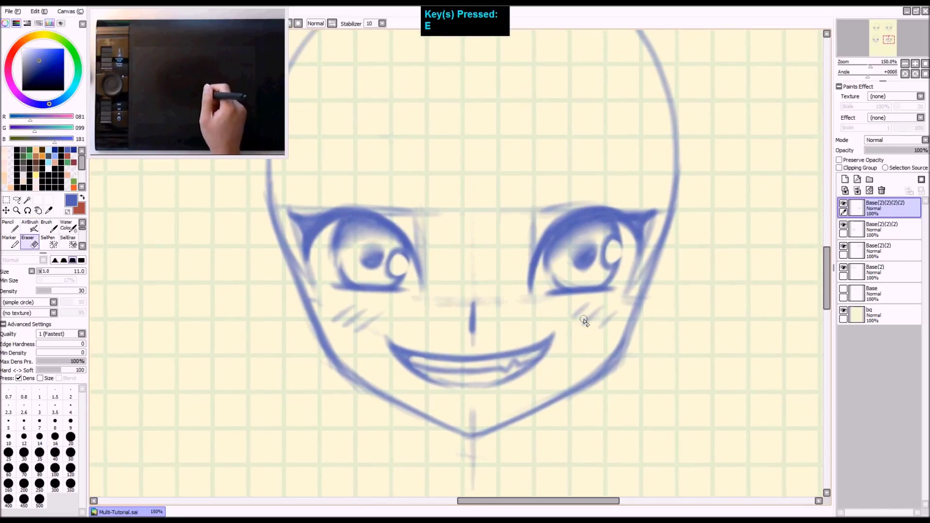
key("ctrl+alt")
left_click_drag(582, 315, 614, 314)
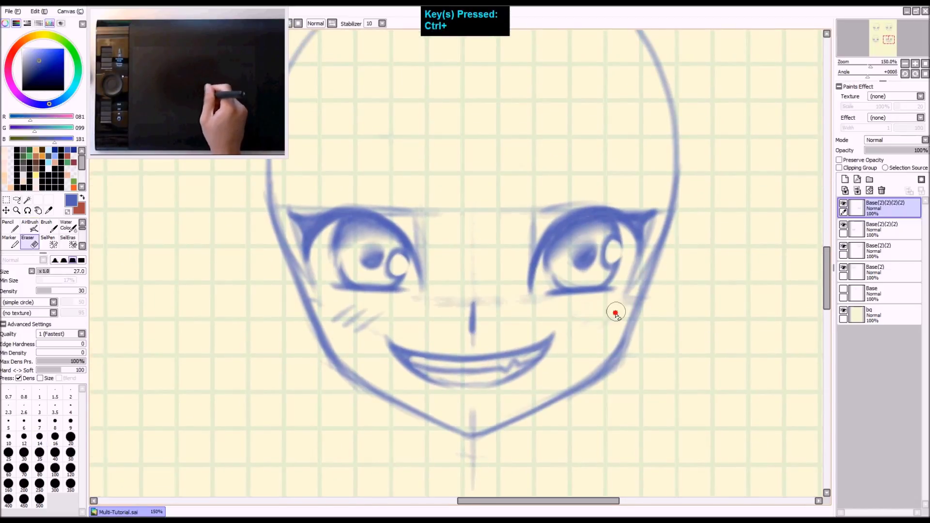
mouse_move(386, 320)
left_mouse_down()
mouse_move(368, 308)
mouse_move(353, 332)
mouse_move(321, 302)
left_mouse_up()
Erase the rounded tops and inner parts of both eyes' upper lash lines to form an inward slant
key("space")
left_click_drag(470, 234, 472, 272)
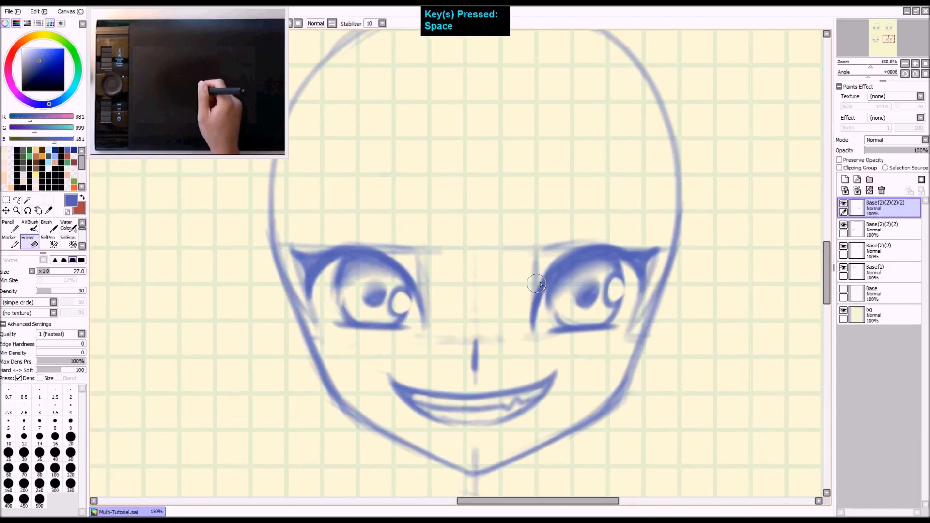
key("ctrl+alt")
mouse_move(548, 241)
left_mouse_down()
mouse_move(505, 304)
mouse_move(516, 312)
left_mouse_up()
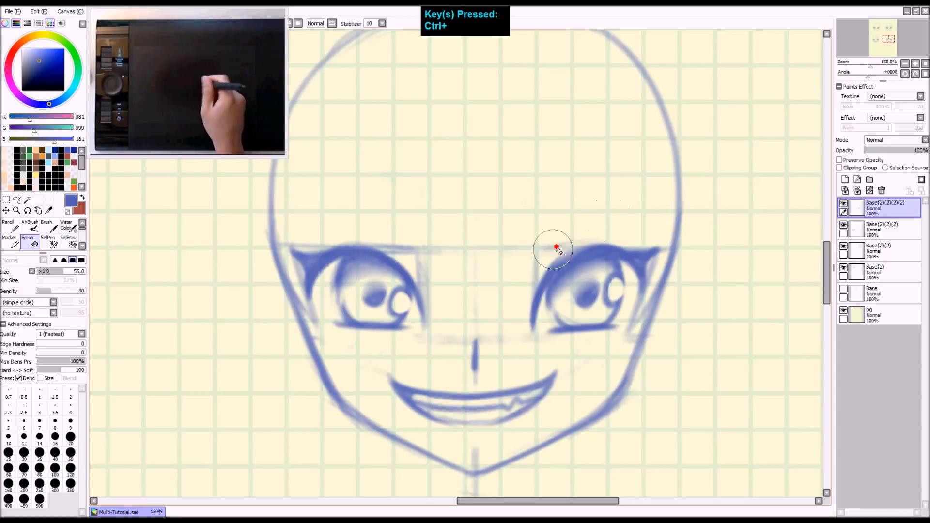
mouse_move(514, 307)
left_mouse_down()
mouse_move(646, 229)
mouse_move(538, 271)
mouse_move(505, 319)
mouse_move(605, 233)
mouse_move(622, 229)
mouse_move(518, 314)
mouse_move(635, 236)
left_mouse_up()
mouse_move(354, 234)
left_mouse_down()
mouse_move(405, 245)
mouse_move(451, 309)
mouse_move(337, 228)
mouse_move(451, 307)
mouse_move(311, 245)
mouse_move(438, 284)
left_mouse_up()
Try to redraw the right eye's upper lash line as a slanted curve up to the outer corner
key("a")
mouse_move(530, 330)
left_mouse_down()
mouse_move(594, 263)
mouse_move(532, 333)
mouse_move(562, 277)
mouse_move(528, 328)
mouse_move(649, 247)
mouse_move(648, 262)
mouse_move(556, 282)
mouse_move(627, 259)
mouse_move(566, 275)
mouse_move(594, 262)
mouse_move(529, 318)
mouse_move(656, 250)
left_mouse_up()
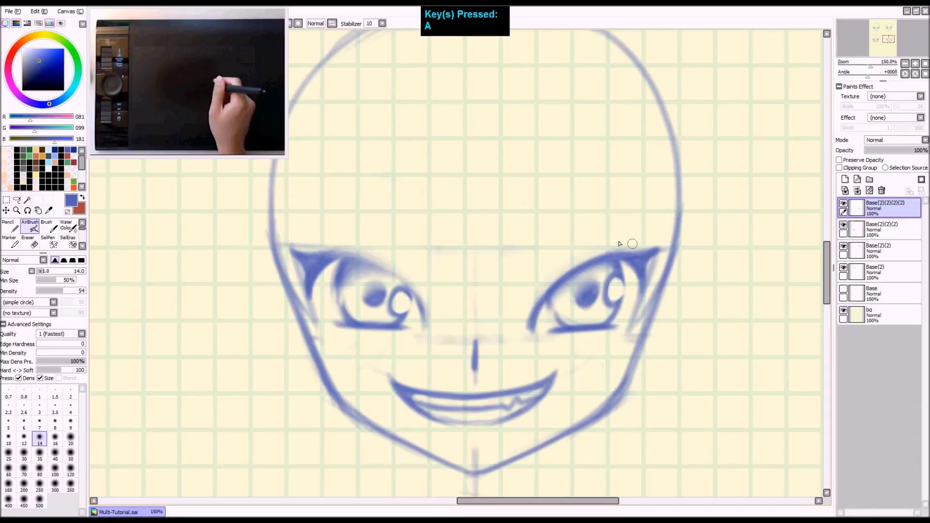
key("ctrl+z")
key("ctrl+z")
key("ctrl+z")
key("ctrl+z")
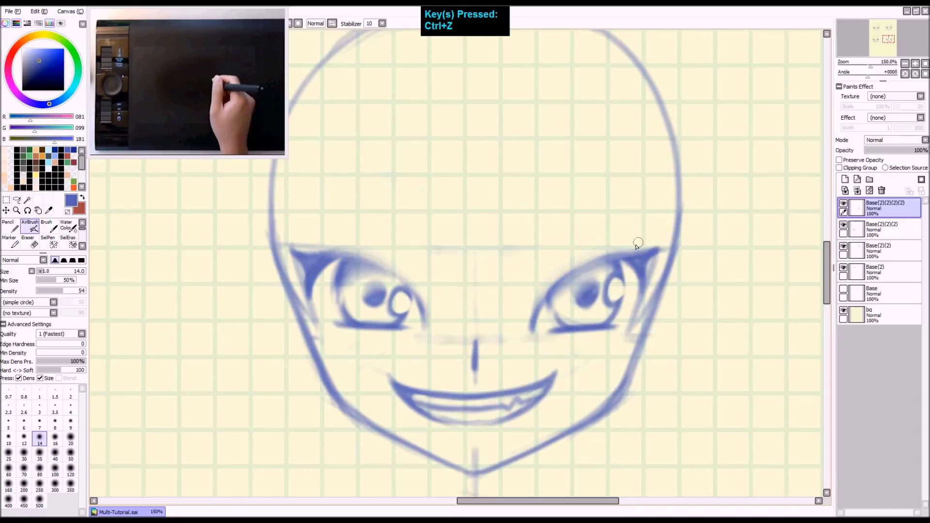
Trim the upper lids and outer lash corners of both eyes with the Eraser so that the eyes are lower and narrower
key("e")
left_click_drag(566, 253, 544, 266)
mouse_move(301, 235)
left_mouse_down()
mouse_move(321, 232)
mouse_move(301, 248)
mouse_move(338, 240)
mouse_move(407, 260)
left_mouse_up()
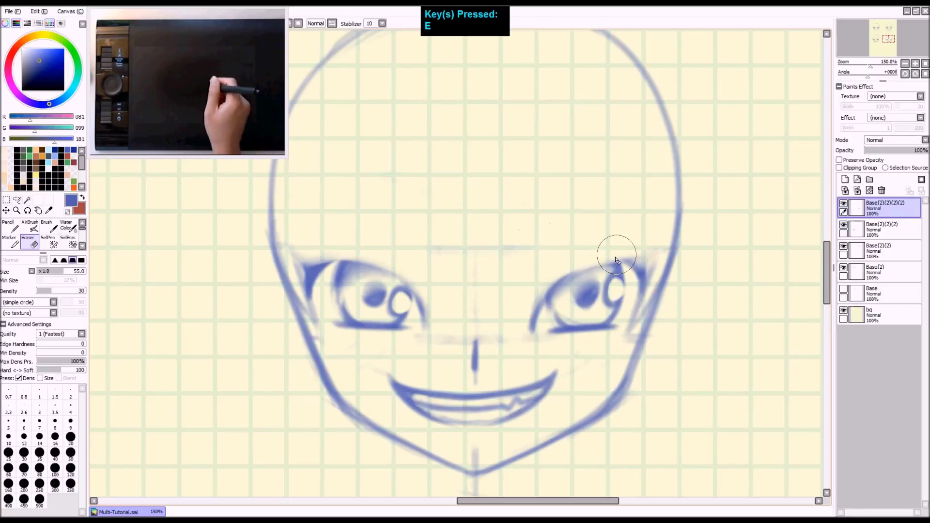
Redraw the right eye's upper lash line with the AirBrush as a thick curve slanting down toward the nose
key("a")
left_click_drag(536, 316, 529, 332)
left_click_drag(537, 313, 593, 264)
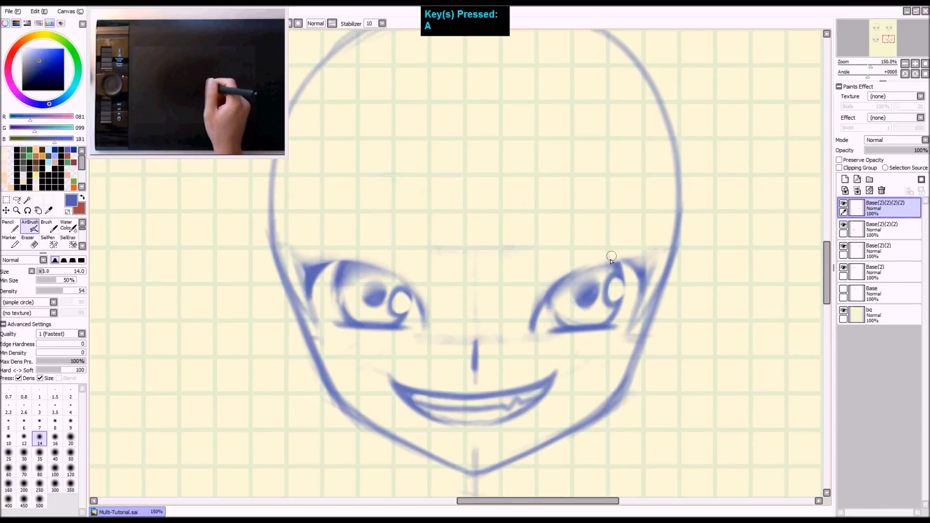
key("ctrl+shift+z")
key("z")
key("space")
left_click_drag(406, 280, 411, 361)
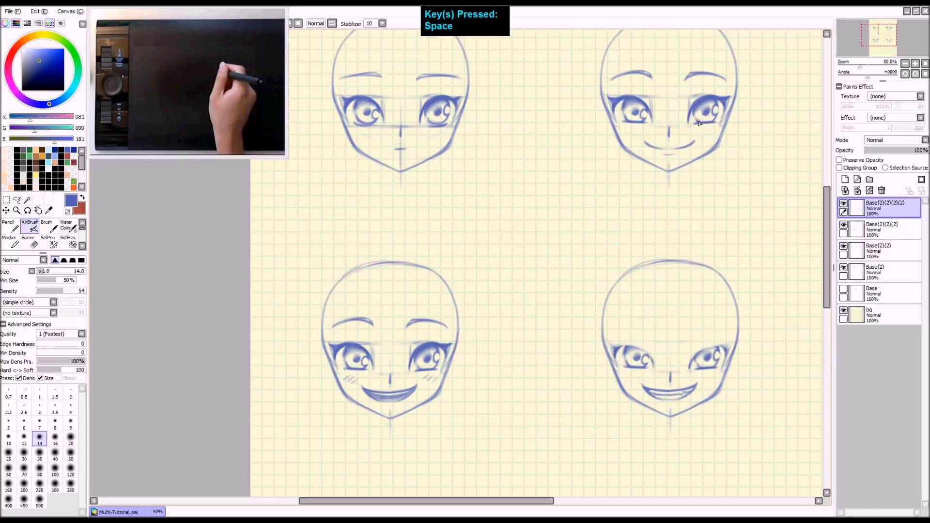
left_click_drag(610, 325, 400, 219)
key("z")
key("z")
key("space")
left_click_drag(499, 215, 517, 246)
key("z")
key("z")
mouse_move(624, 238)
left_mouse_down()
mouse_move(586, 236)
mouse_move(554, 249)
mouse_move(590, 234)
mouse_move(553, 249)
left_mouse_up()
mouse_move(621, 237)
left_mouse_down()
mouse_move(516, 289)
mouse_move(534, 261)
mouse_move(621, 235)
mouse_move(540, 251)
left_mouse_up()
left_click_drag(513, 300, 523, 273)
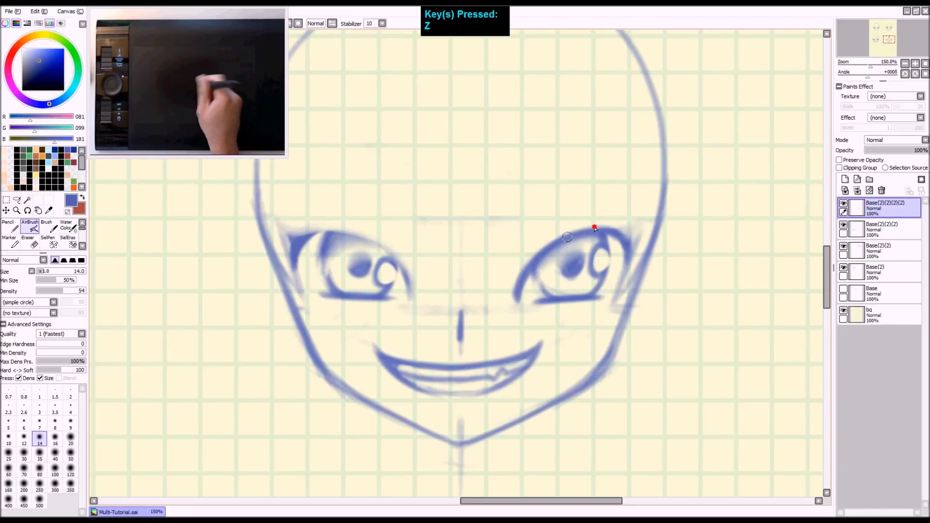
Redraw the left eye's upper lash line with a matching slant and extend pointed outer lash corners on both eyes
key("space")
left_click_drag(343, 262, 405, 261)
left_click_drag(472, 292, 393, 240)
key("ctrl+z")
mouse_move(467, 291)
left_mouse_down()
mouse_move(424, 258)
mouse_move(472, 276)
mouse_move(408, 229)
left_mouse_up()
key("ctrl+z")
mouse_move(467, 279)
left_mouse_down()
mouse_move(385, 225)
mouse_move(442, 249)
mouse_move(354, 257)
left_mouse_up()
key("ctrl+z")
left_click_drag(428, 242, 357, 255)
mouse_move(470, 293)
left_mouse_down()
mouse_move(442, 253)
mouse_move(387, 226)
left_mouse_up()
mouse_move(448, 249)
left_mouse_down()
mouse_move(368, 237)
mouse_move(398, 228)
mouse_move(361, 237)
mouse_move(349, 252)
left_mouse_up()
mouse_move(692, 247)
left_mouse_down()
mouse_move(710, 223)
mouse_move(674, 229)
mouse_move(680, 234)
left_mouse_up()
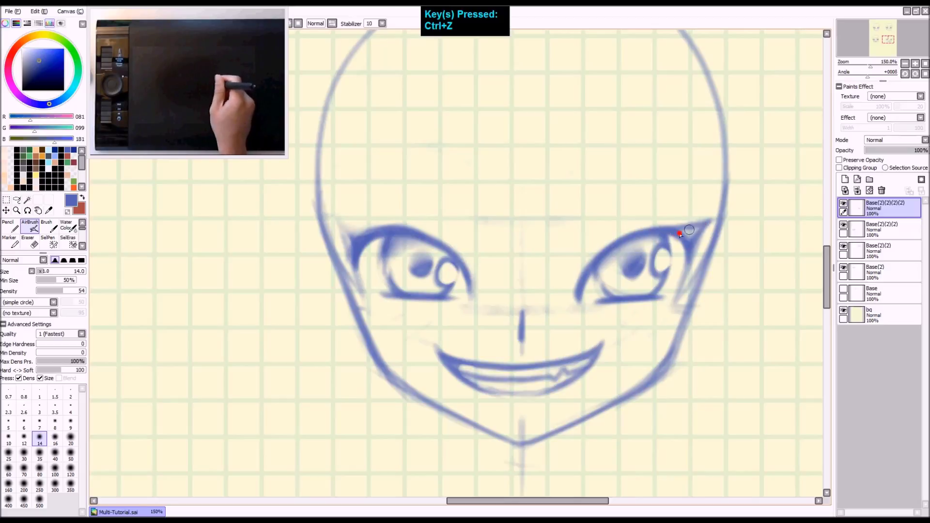
mouse_move(341, 232)
left_mouse_down()
mouse_move(412, 227)
mouse_move(338, 228)
mouse_move(370, 229)
mouse_move(364, 247)
left_mouse_up()
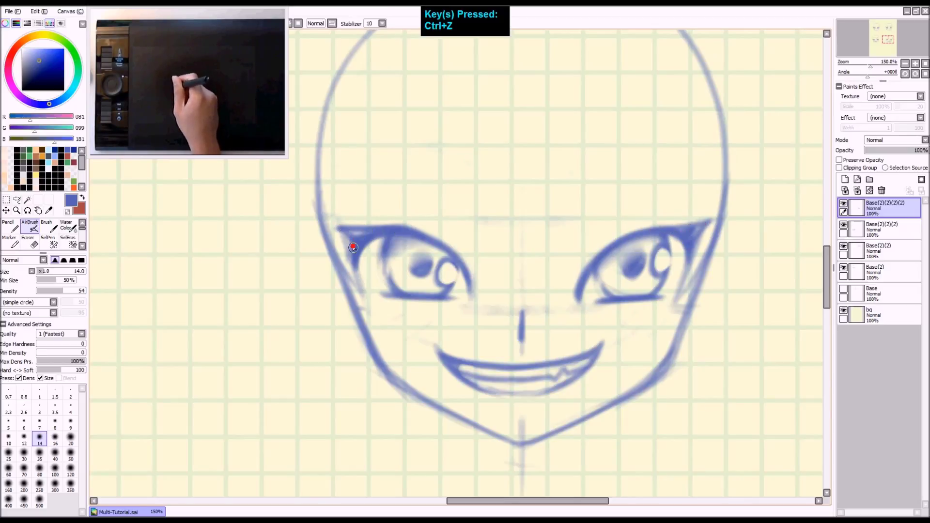
Draw the right eyebrow with the AirBrush as a curve slanting steeply down toward the nose, with a hooked inner end
key("space")
left_click_drag(570, 246, 517, 289)
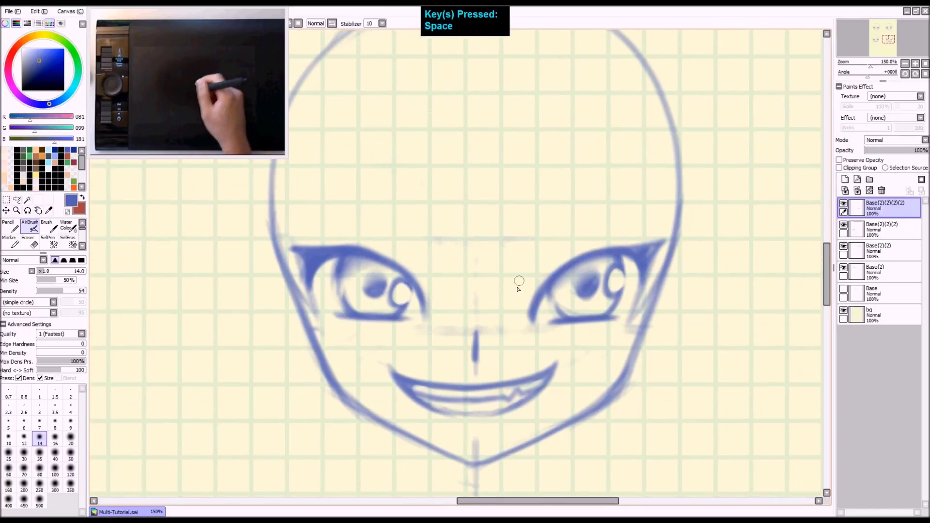
key("ctrl+z")
mouse_move(502, 276)
left_mouse_down()
mouse_move(530, 281)
mouse_move(608, 225)
left_mouse_up()
key("ctrl+z")
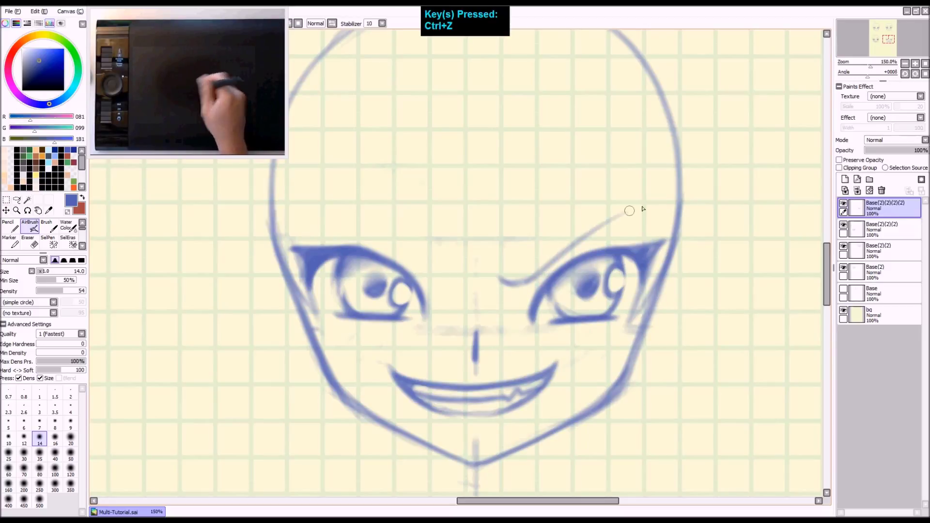
left_click_drag(525, 289, 664, 202)
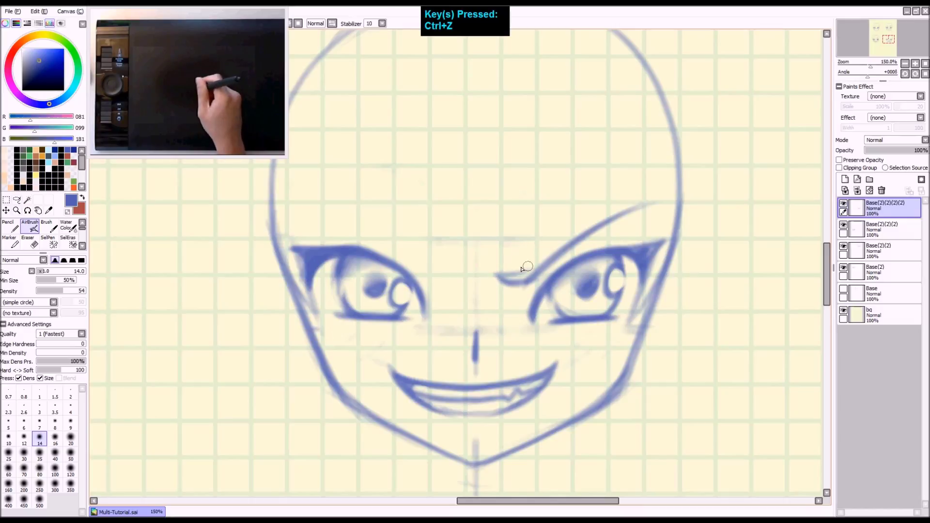
left_click_drag(536, 266, 634, 203)
key("ctrl+z")
left_click_drag(519, 271, 632, 203)
Sketch the left eyebrow as a mirrored slanting curve with a hooked inner end, redoing strokes that do not match
key("space")
mouse_move(464, 266)
left_mouse_down()
mouse_move(514, 269)
mouse_move(450, 262)
mouse_move(368, 209)
left_mouse_up()
left_click_drag(478, 286, 361, 217)
key("ctrl+z")
left_click_drag(481, 286, 322, 207)
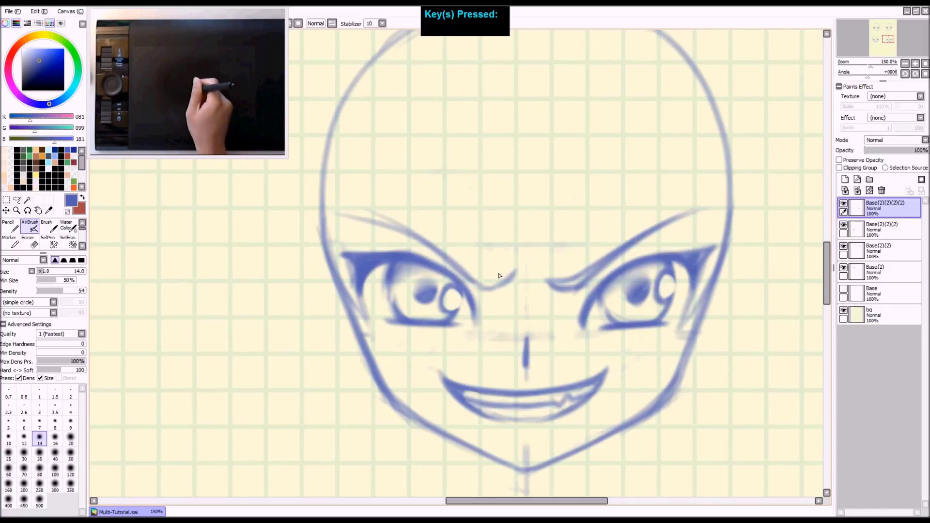
key("ctrl+z")
left_click_drag(487, 292, 354, 216)
key("ctrl+z")
mouse_move(514, 269)
left_mouse_down()
mouse_move(489, 276)
mouse_move(394, 225)
left_mouse_up()
left_click_drag(477, 277, 352, 226)
key("ctrl+z")
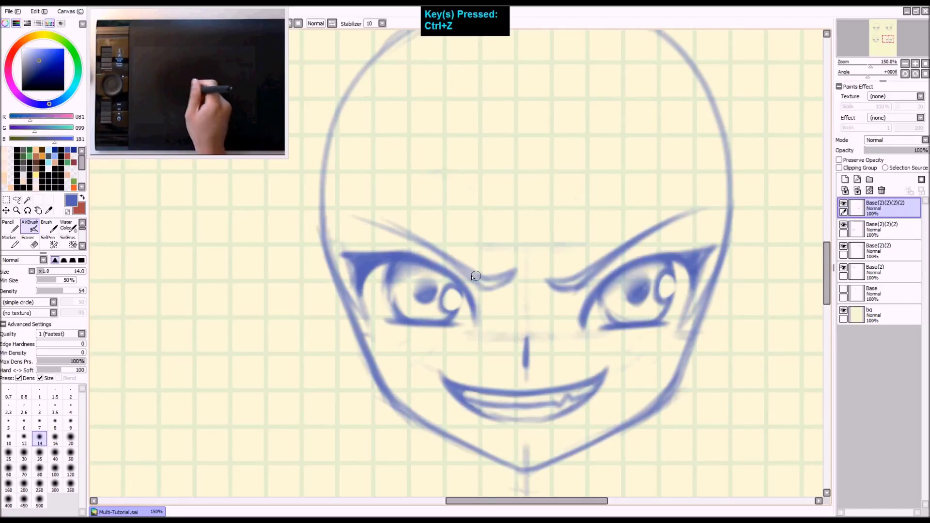
Thicken the left eyebrow, darken the inner ends of both eyebrows and add short frown wrinkles between them
left_click_drag(499, 281, 394, 234)
left_click_drag(454, 262, 356, 224)
key("ctrl+z")
key("ctrl+z")
left_click_drag(460, 268, 346, 217)
mouse_move(510, 272)
left_mouse_down()
mouse_move(462, 273)
mouse_move(433, 255)
mouse_move(486, 284)
mouse_move(466, 261)
left_mouse_up()
left_click_drag(569, 289, 606, 259)
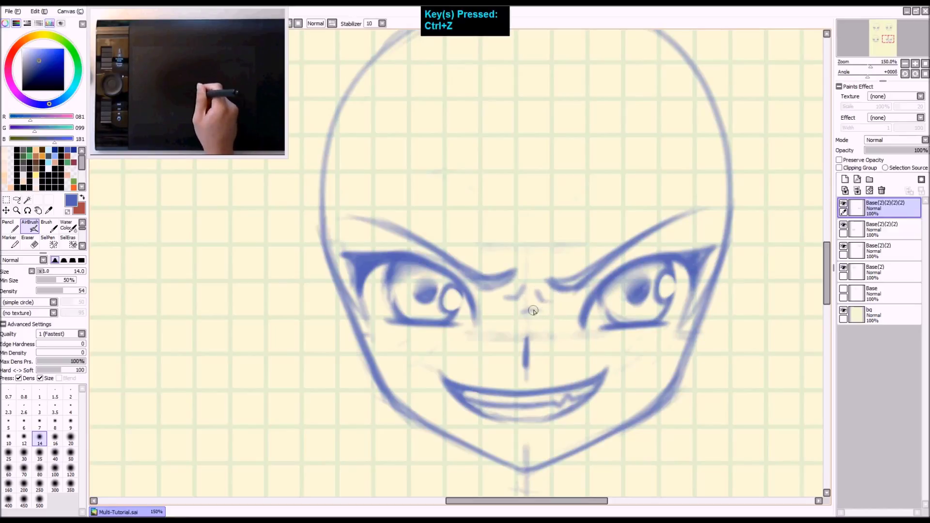
Duplicate the evil-grin face's layer and move the copy to the left column of the third row, below the smiling face
key("ctrl+shift+z")
key("z")
key("space")
left_click_drag(484, 357, 503, 327)
left_click_drag(508, 313, 508, 312)
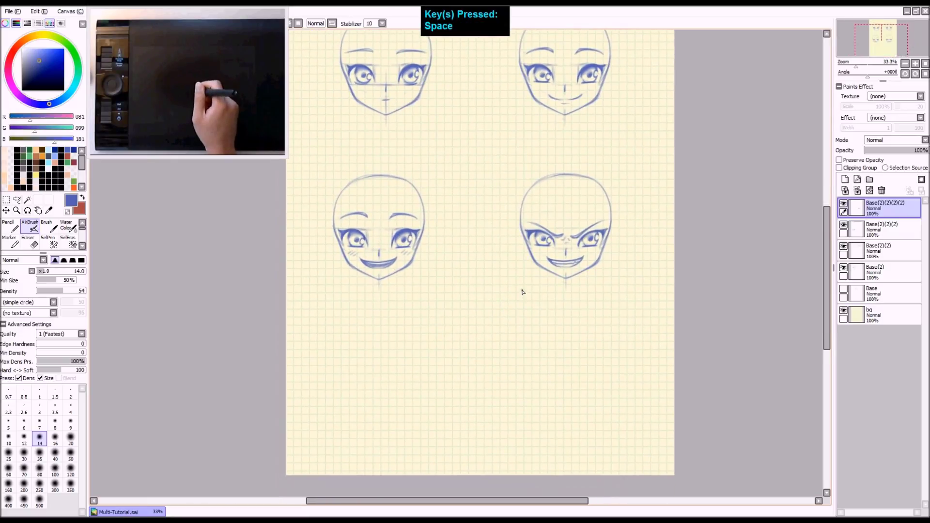
key("q")
key("ctrl+t")
left_click_drag(554, 228, 363, 362)
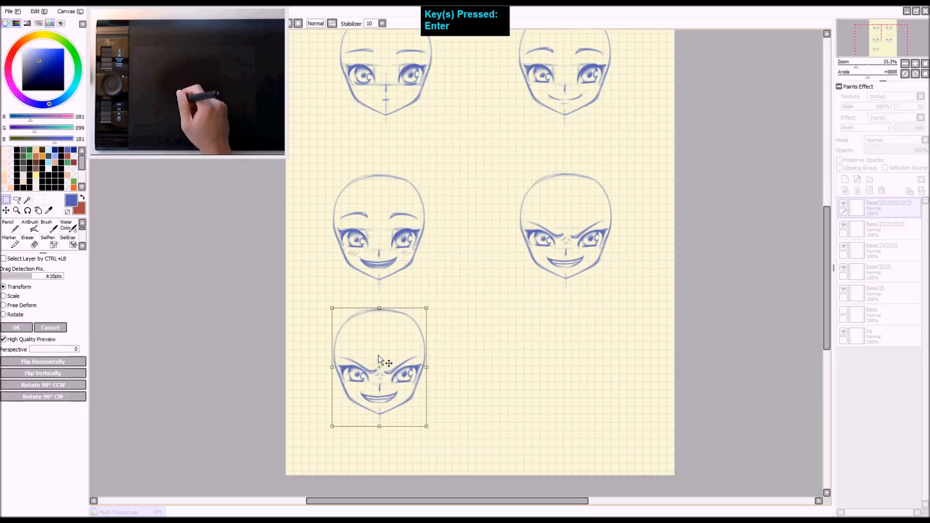
key("Return")
Erase the grinning mouth from the new copy in the third row
key("2")
mouse_move(394, 460)
left_mouse_down()
mouse_move(394, 395)
mouse_move(491, 279)
left_mouse_up()
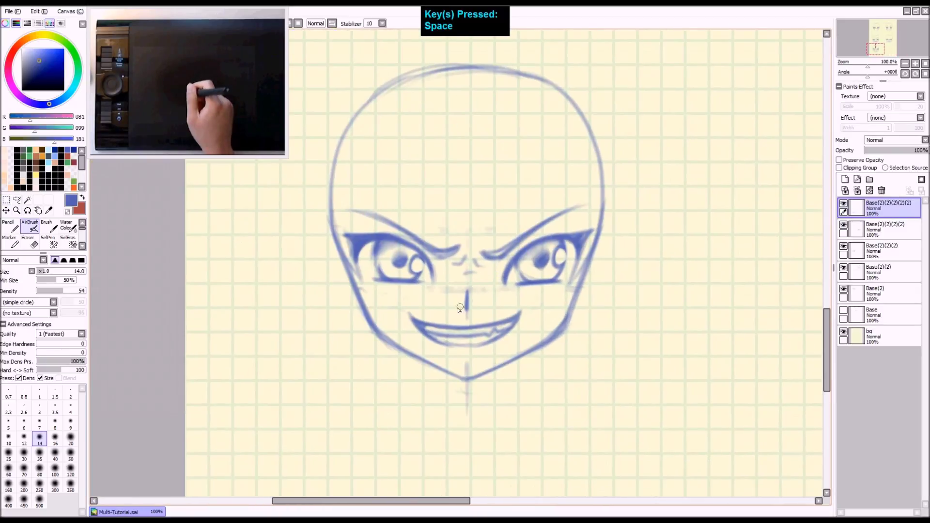
key("e")
mouse_move(424, 329)
left_mouse_down()
mouse_move(511, 318)
mouse_move(444, 339)
mouse_move(488, 339)
mouse_move(502, 383)
left_mouse_up()
key("a")
Draw an angry downturned mouth with a thickened right corner and a short lower-lip line using the AirBrush
key("z")
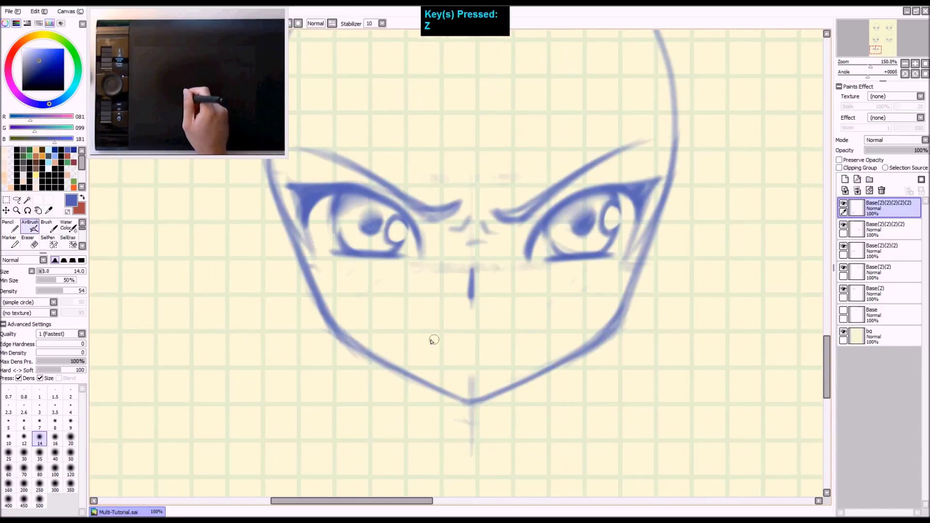
mouse_move(423, 352)
left_mouse_down()
mouse_move(457, 338)
mouse_move(422, 354)
mouse_move(459, 336)
mouse_move(449, 342)
mouse_move(528, 342)
left_mouse_up()
key("ctrl+z")
key("ctrl+z")
key("ctrl+z")
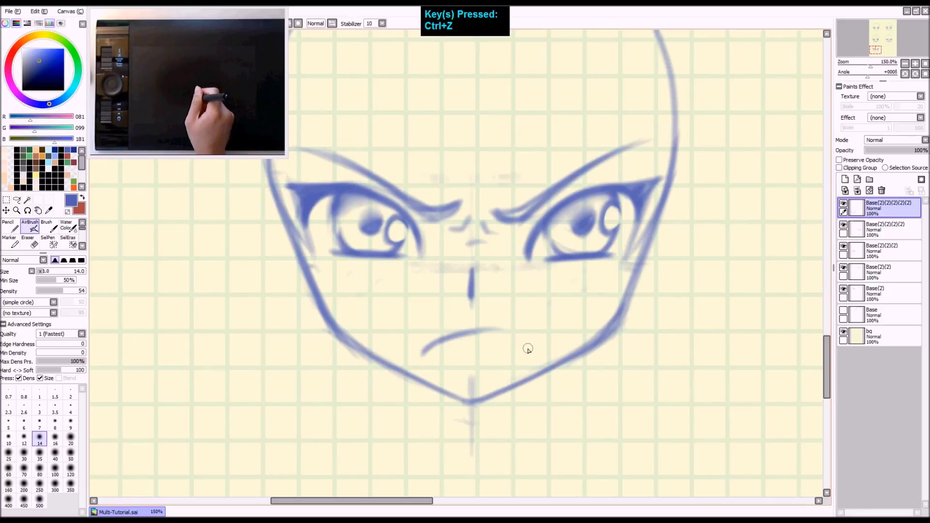
left_click_drag(527, 347, 457, 334)
mouse_move(524, 347)
left_mouse_down()
mouse_move(435, 346)
mouse_move(510, 332)
left_mouse_up()
key("ctrl+z")
left_click_drag(422, 354, 499, 347)
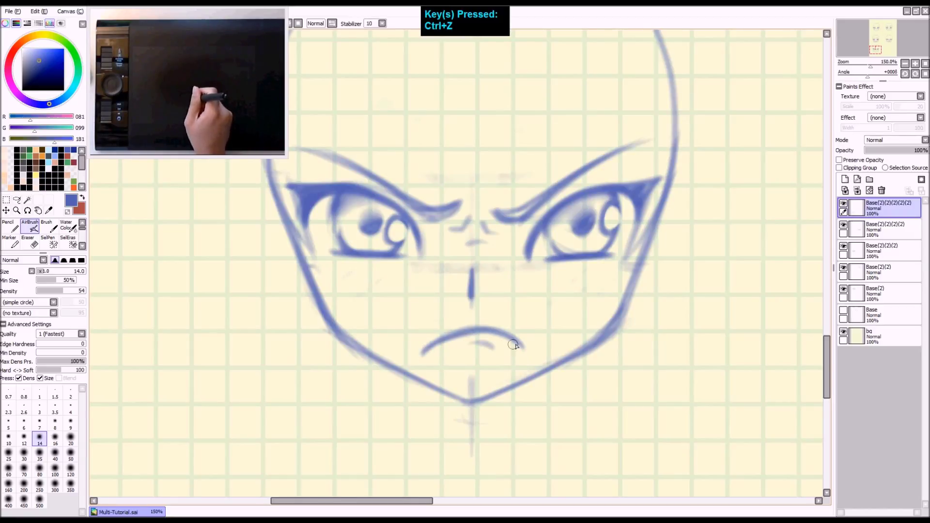
mouse_move(522, 344)
left_mouse_down()
mouse_move(497, 321)
mouse_move(501, 329)
mouse_move(448, 336)
left_mouse_up()
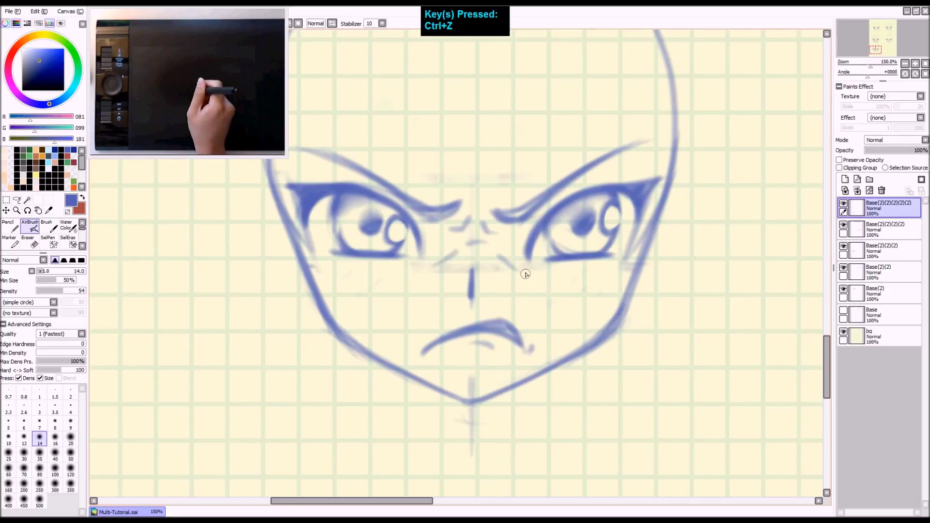
key("ctrl+z")
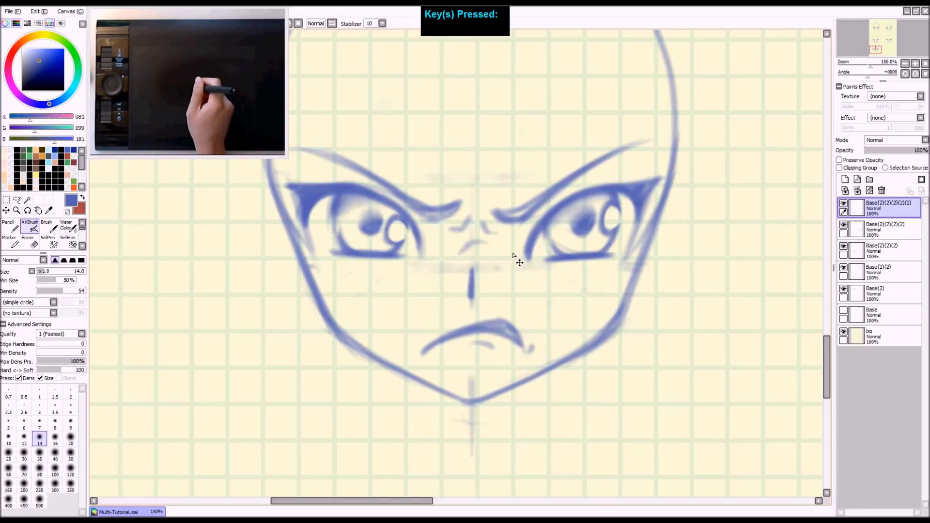
Duplicate the angry face's layer and move the copy beside it in the right column of the third row
key("ctrl+shift+z")
scroll(520, 257, "down", 5)
key("2")
key("2")
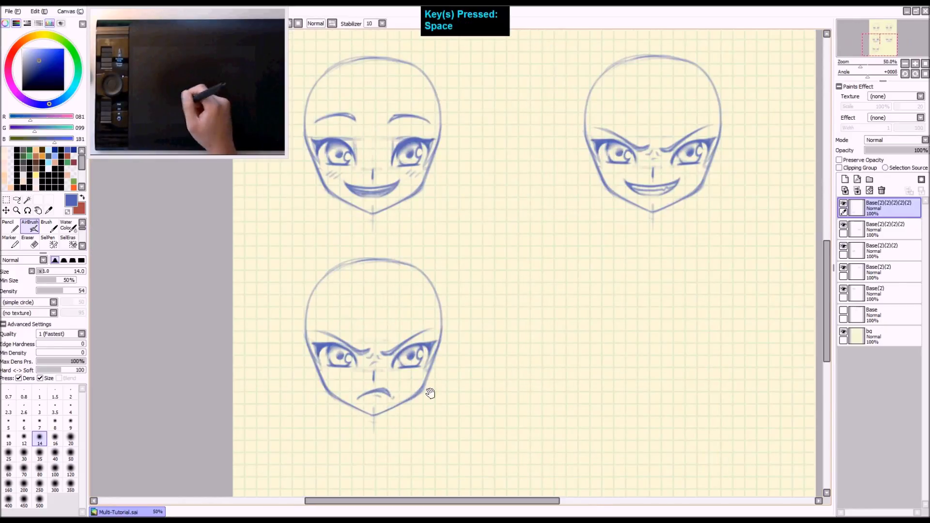
left_click_drag(426, 357, 401, 339)
key("d")
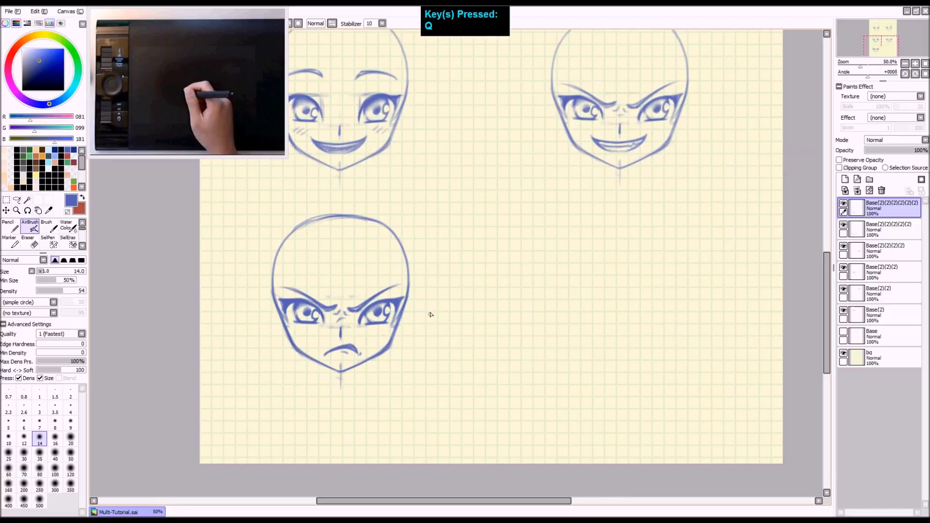
key("ctrl+t")
left_click_drag(353, 300, 556, 293)
key("Return")
Erase the angry mouth from the copy in the third row's right column
key("z")
key("space")
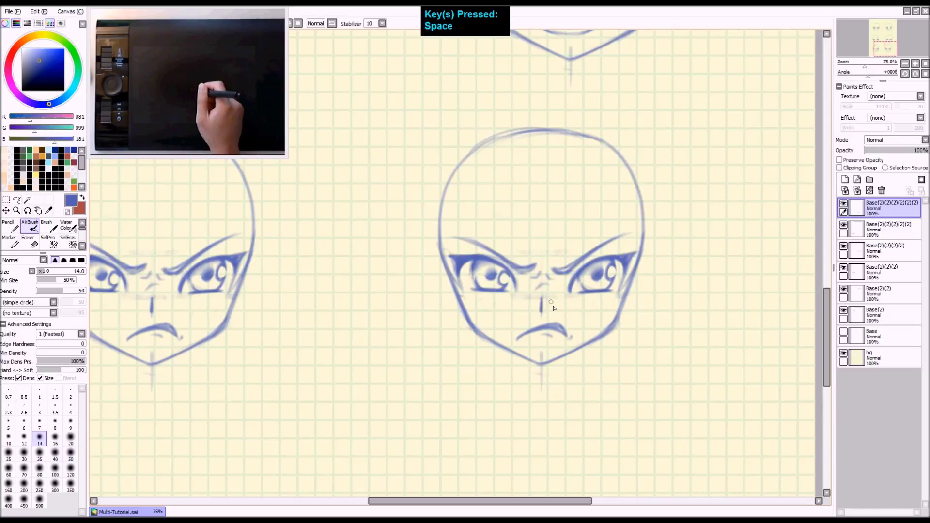
key("z")
key("space")
mouse_move(565, 349)
left_mouse_down()
mouse_move(581, 305)
mouse_move(573, 304)
left_mouse_up()
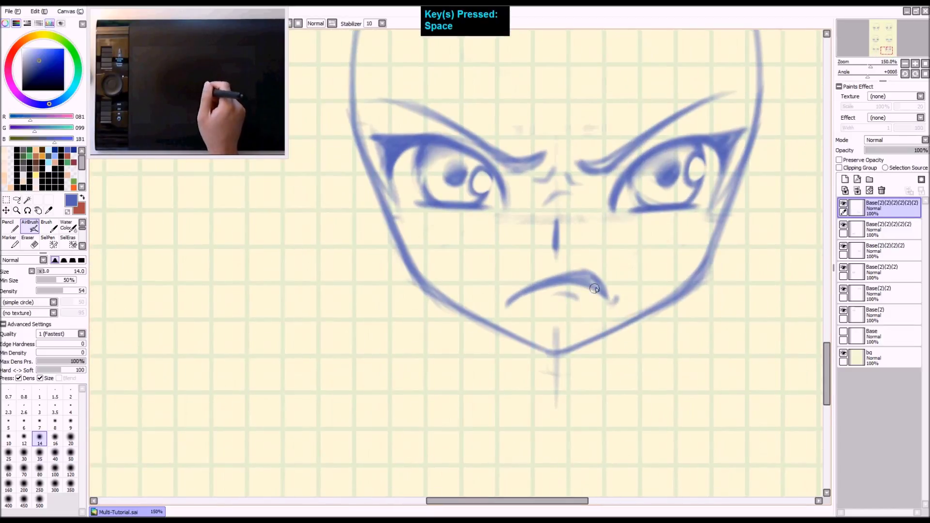
key("e")
mouse_move(626, 293)
left_mouse_down()
mouse_move(627, 276)
mouse_move(602, 266)
mouse_move(629, 282)
mouse_move(599, 266)
mouse_move(601, 295)
mouse_move(536, 284)
mouse_move(506, 297)
mouse_move(589, 292)
left_mouse_up()
Draw a smaller, symmetrical downturned mouth with a short lower-lip line beneath the nose
key("a")
mouse_move(521, 302)
left_mouse_down()
mouse_move(572, 285)
mouse_move(551, 285)
left_mouse_up()
key("ctrl+z")
mouse_move(606, 303)
left_mouse_down()
mouse_move(562, 285)
mouse_move(584, 289)
left_mouse_up()
left_click_drag(515, 305, 572, 287)
key("ctrl+z")
left_click_drag(519, 311, 573, 288)
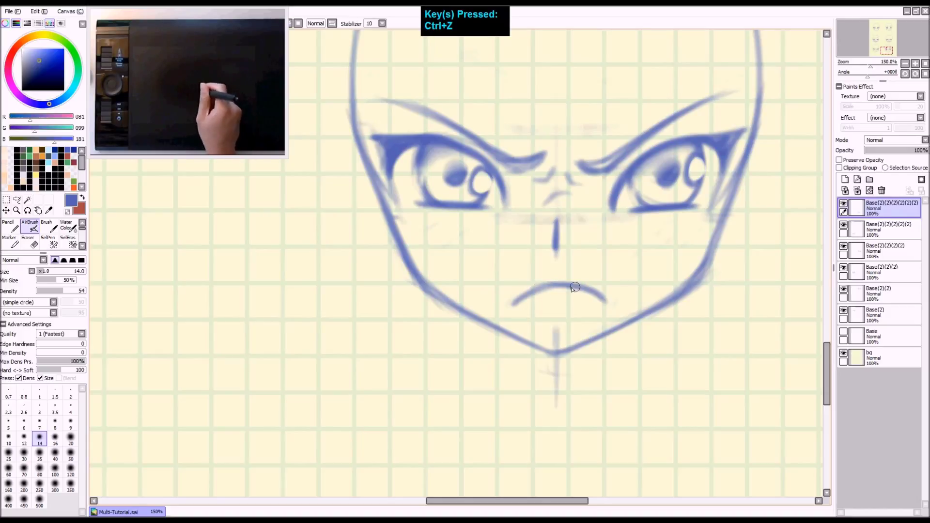
key("e")
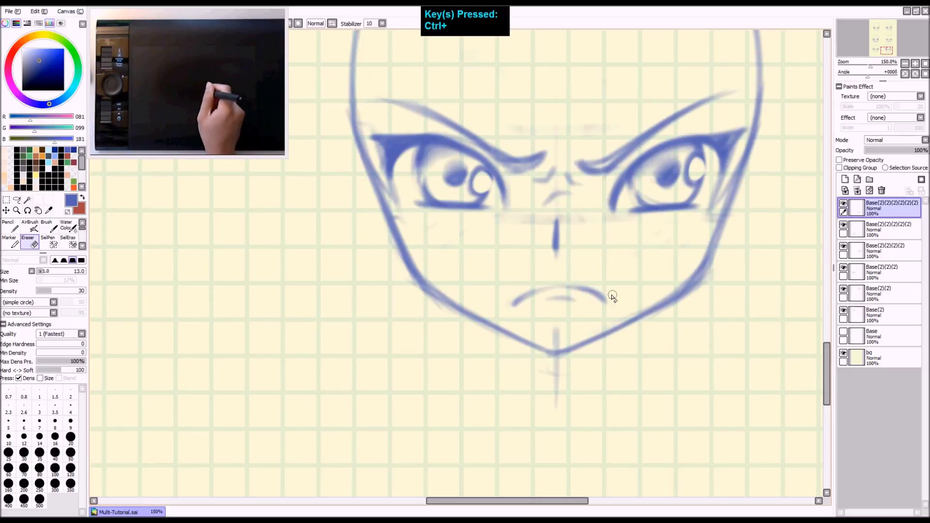
Erase the frown wrinkles and both slanted eyebrows with the Eraser at size 32
key("e")
mouse_move(549, 163)
left_mouse_down()
mouse_move(544, 185)
mouse_move(563, 189)
left_mouse_up()
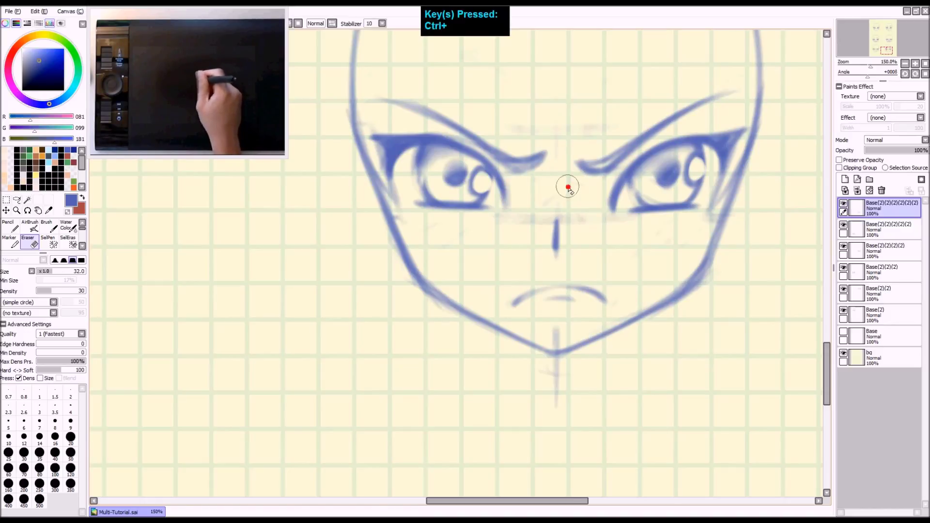
mouse_move(573, 153)
left_mouse_down()
mouse_move(610, 156)
mouse_move(605, 166)
mouse_move(709, 97)
mouse_move(670, 114)
left_mouse_up()
mouse_move(379, 89)
left_mouse_down()
mouse_move(485, 135)
mouse_move(511, 156)
mouse_move(452, 119)
mouse_move(462, 121)
mouse_move(533, 162)
left_mouse_up()
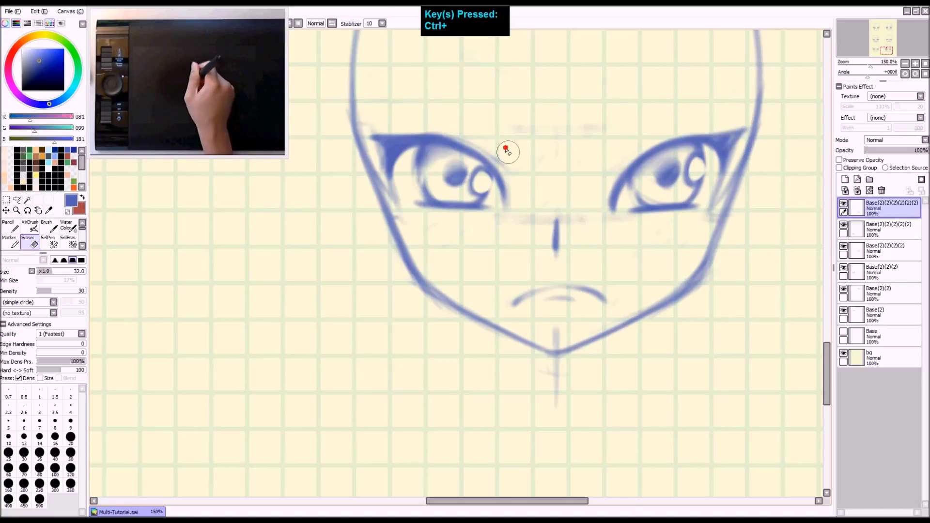
Select the Base(2) layer, lasso the neutral face in the first row and copy it
key("shift+ctrl+z")
key("space")
left_click_drag(508, 199, 498, 174)
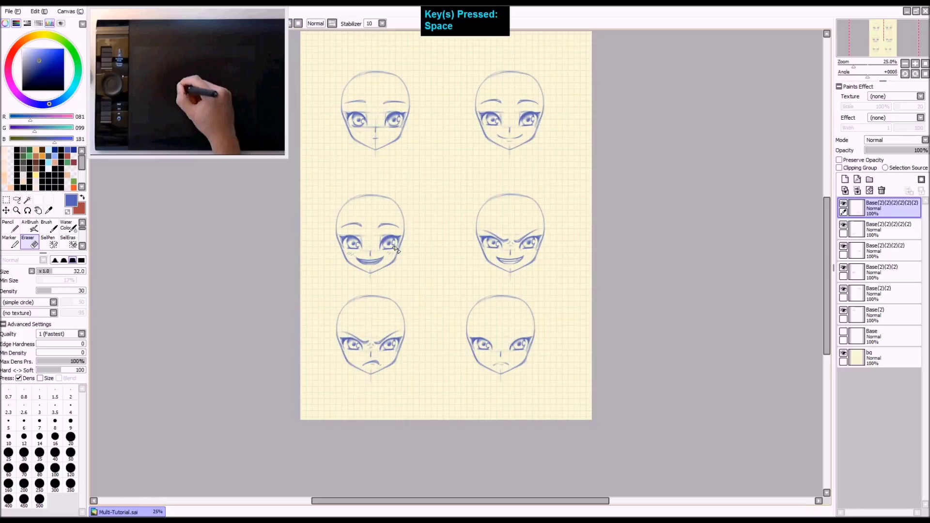
key("z")
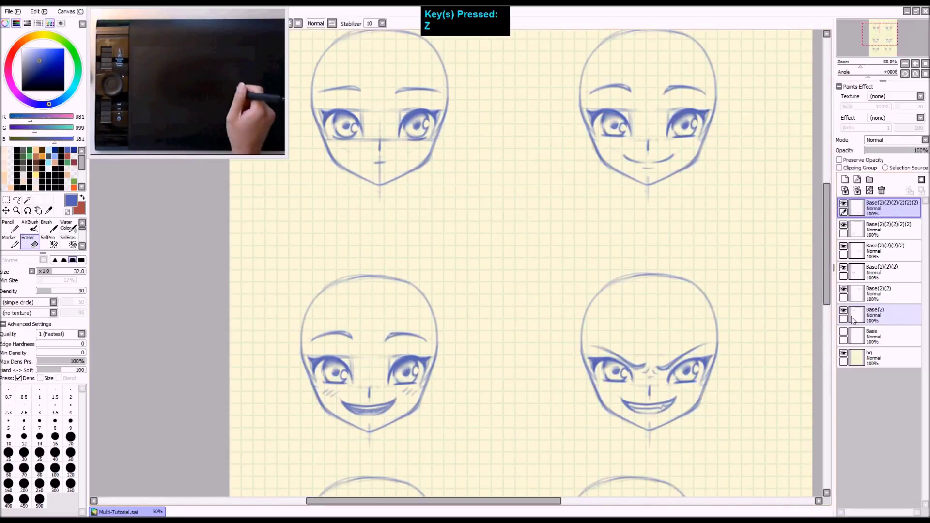
left_click(876, 315)
key("space")
left_click_drag(414, 206, 477, 216)
key("z")
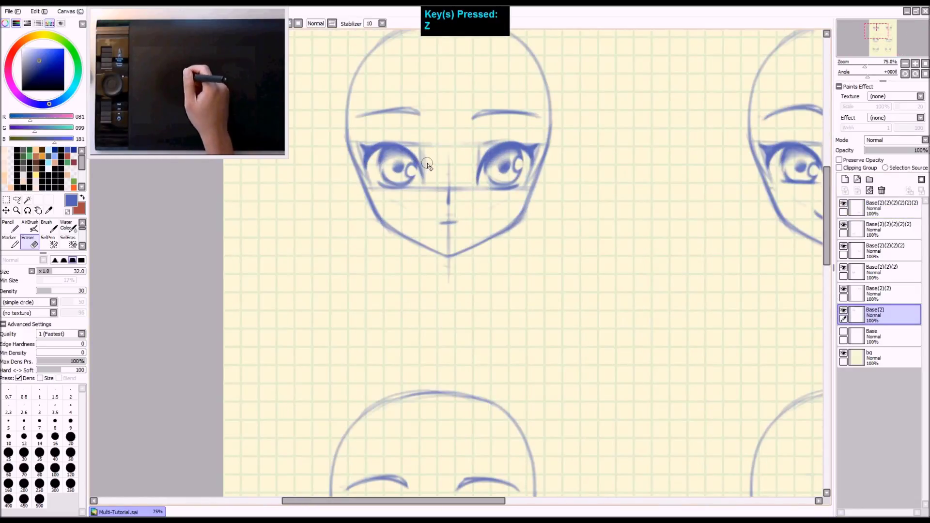
key("l")
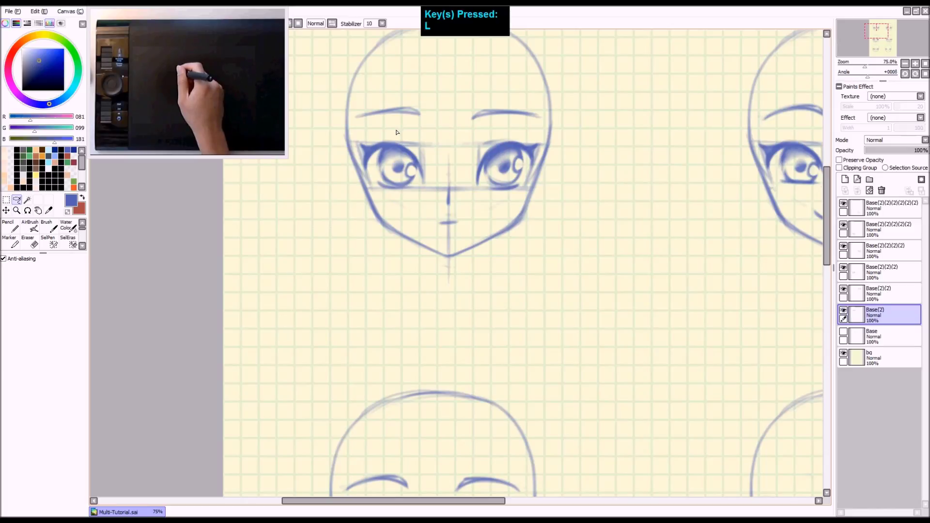
key("ctrl+shift+z")
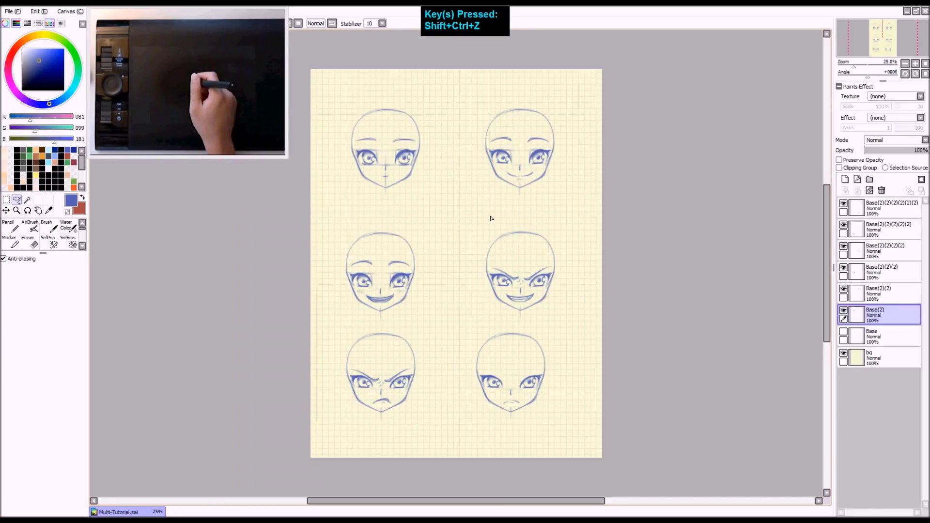
left_click_drag(428, 126, 441, 127)
key("ctrl+c")
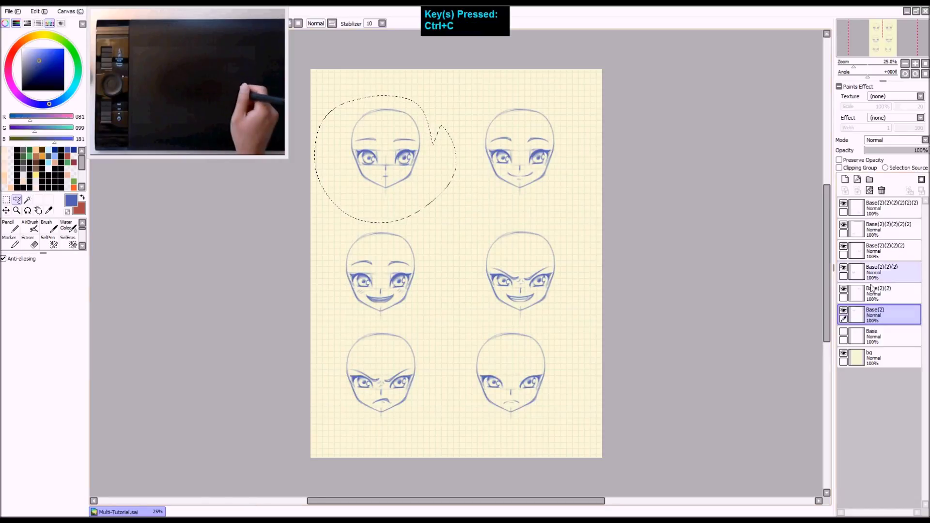
Paste the neutral face onto a new layer, move it over the sixth face in the third row and deselect it
key("ctrl+v")
key("ctrl+t")
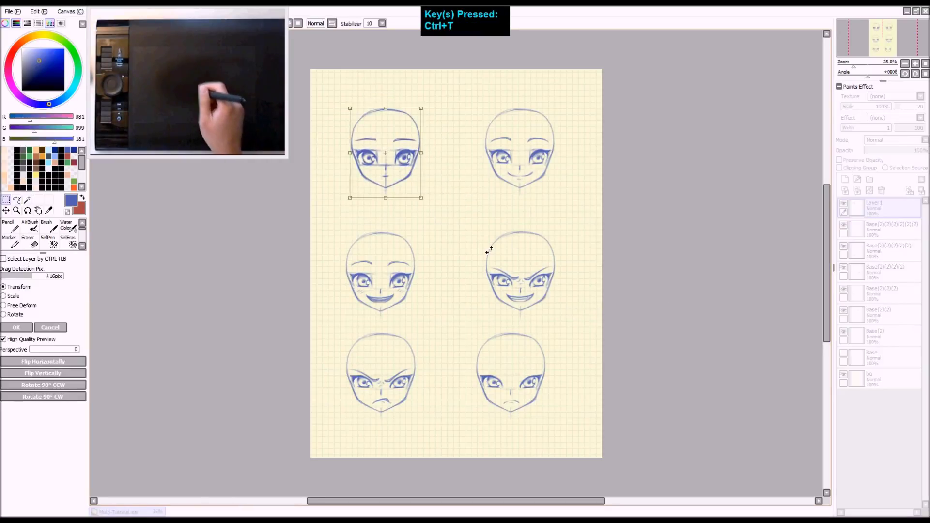
left_click_drag(371, 158, 497, 383)
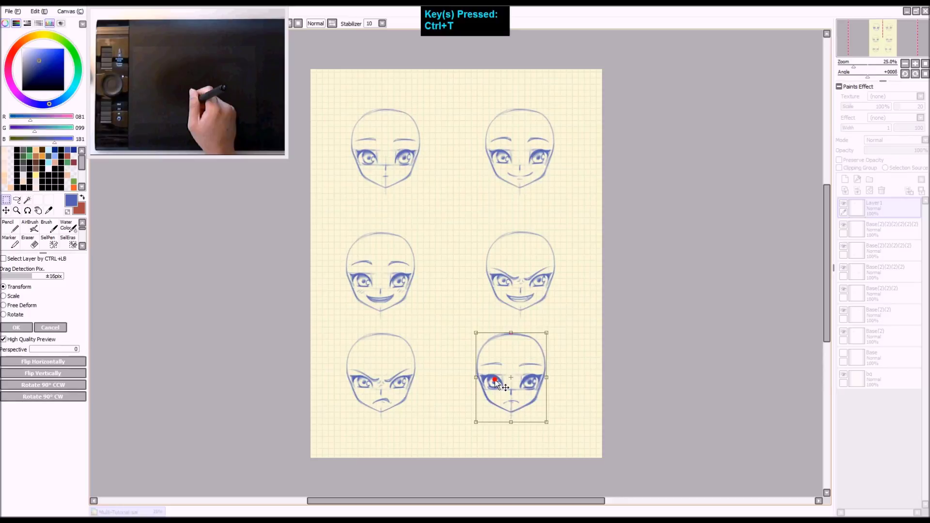
key("Return")
key("z")
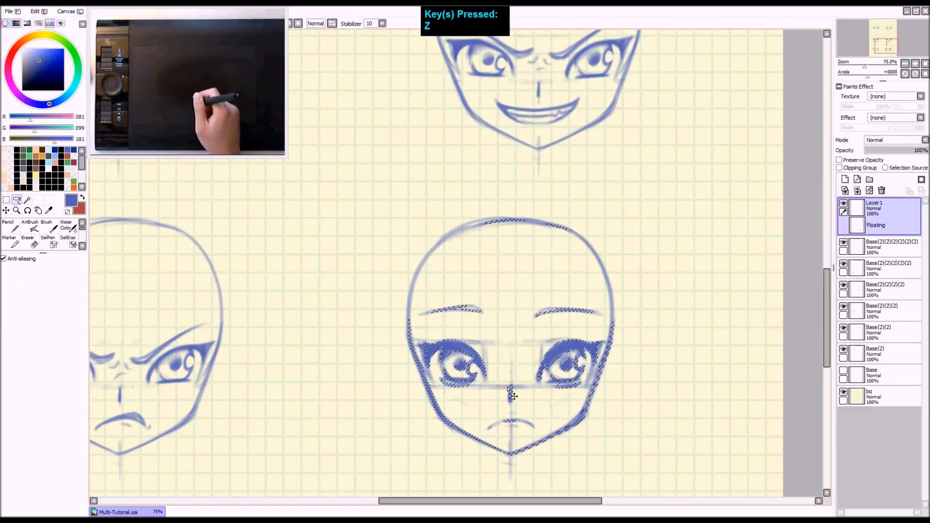
key("ctrl+d")
Hide the frowning copy's layer directly beneath Layer 1 and toggle Layer 1's visibility off and back on
left_click_drag(513, 396, 479, 330)
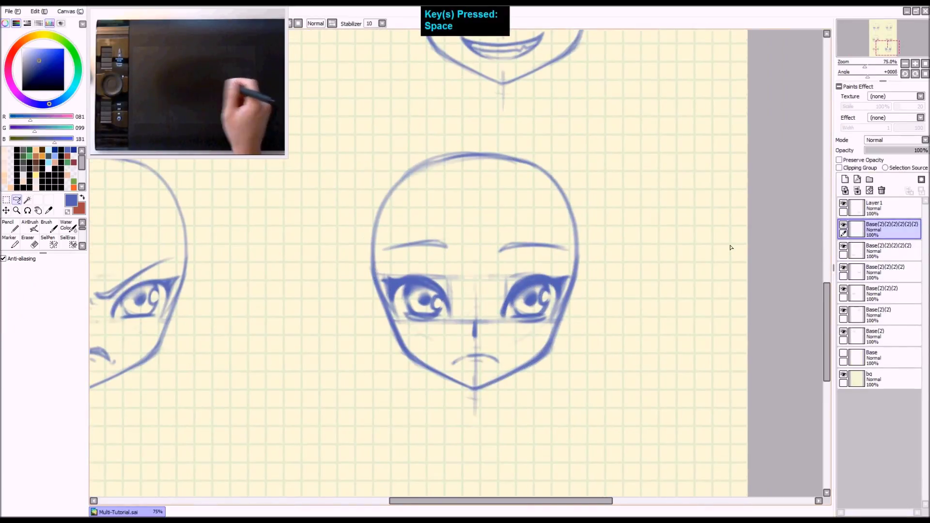
left_click(843, 224)
left_click(844, 204)
left_click(843, 203)
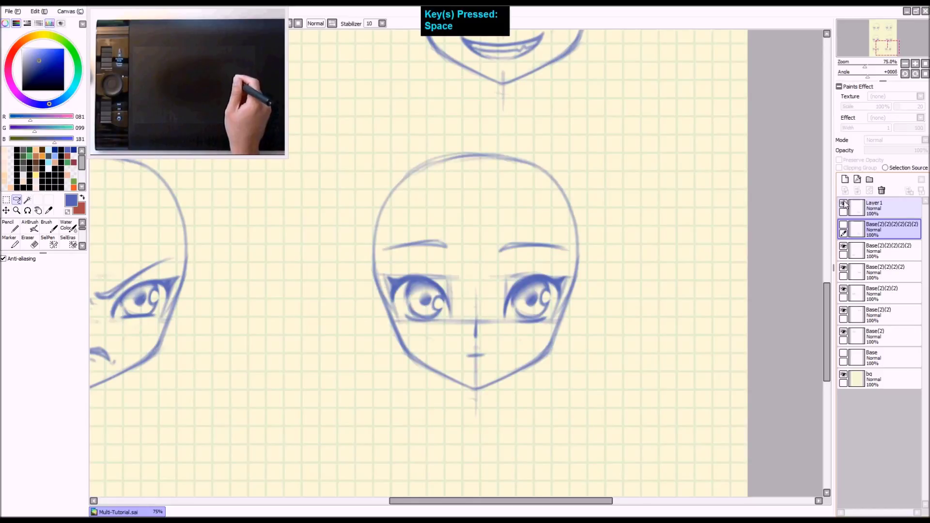
left_click(844, 203)
left_click(844, 203)
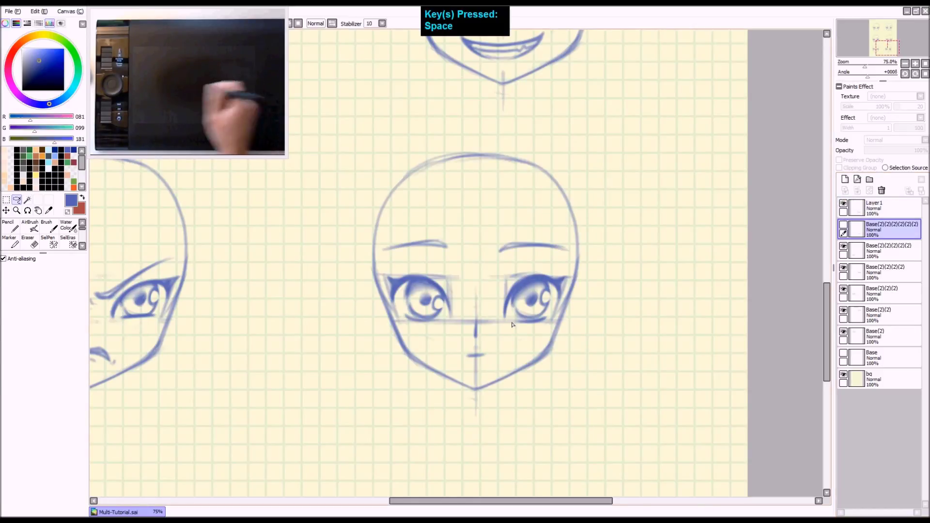
Erase the mouth and both eyebrows of the pasted face on Layer 1 with the Eraser at size 51
key("e")
left_click_drag(482, 351, 497, 351)
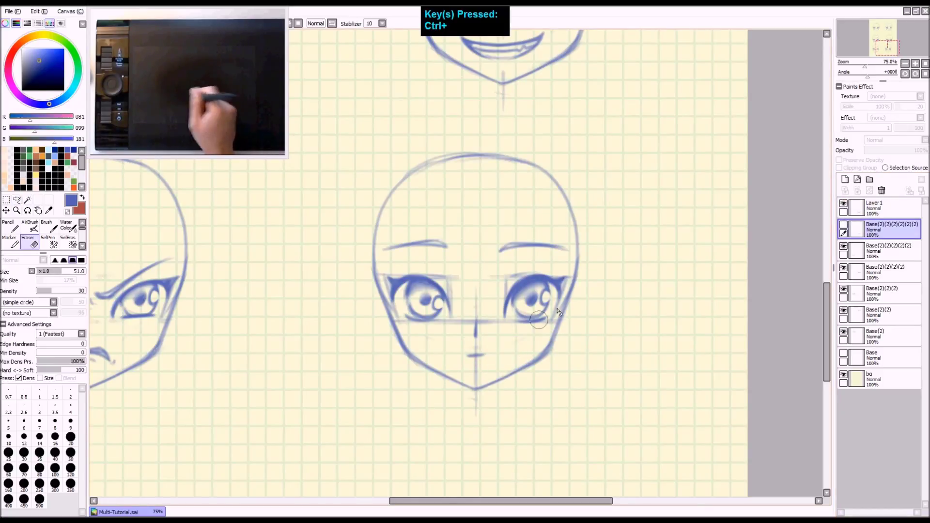
left_click(867, 207)
left_click_drag(466, 356, 484, 357)
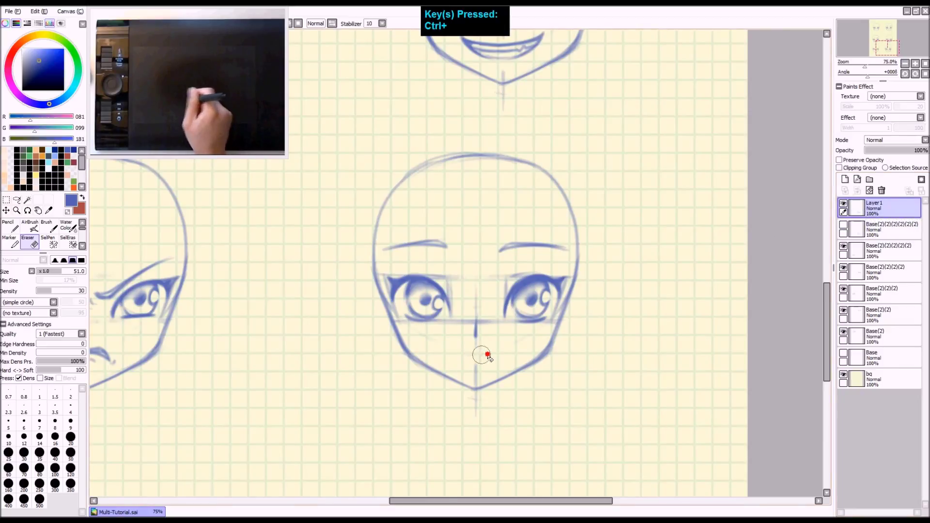
mouse_move(506, 244)
left_mouse_down()
mouse_move(565, 252)
mouse_move(409, 251)
mouse_move(413, 243)
mouse_move(388, 251)
left_mouse_up()
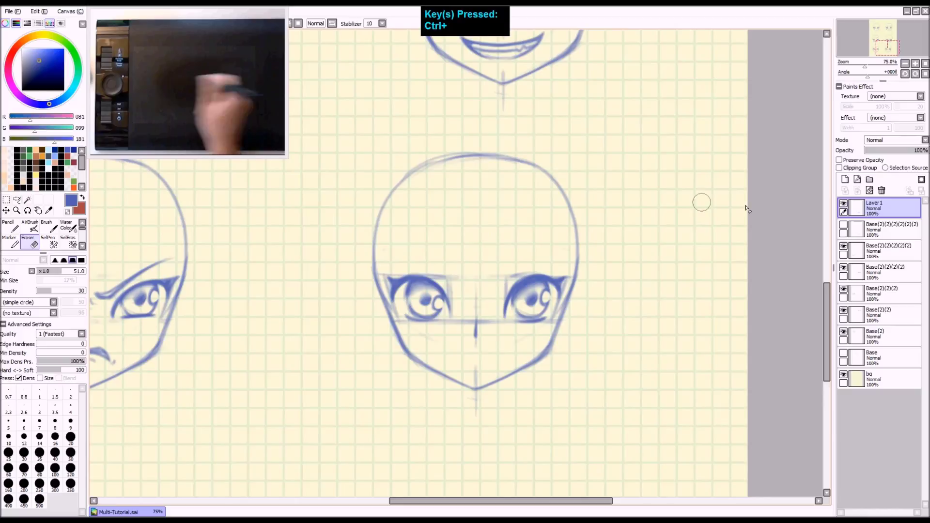
Hide Layer 1, show the old frowning copy's layer beneath it, then lasso its downturned mouth and copy it
left_click(843, 204)
left_click(843, 224)
left_click(877, 227)
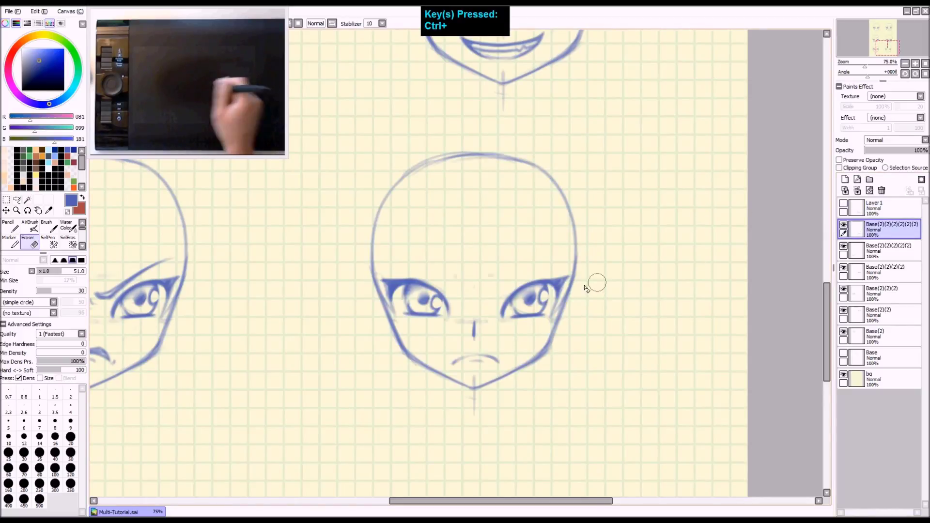
key("l")
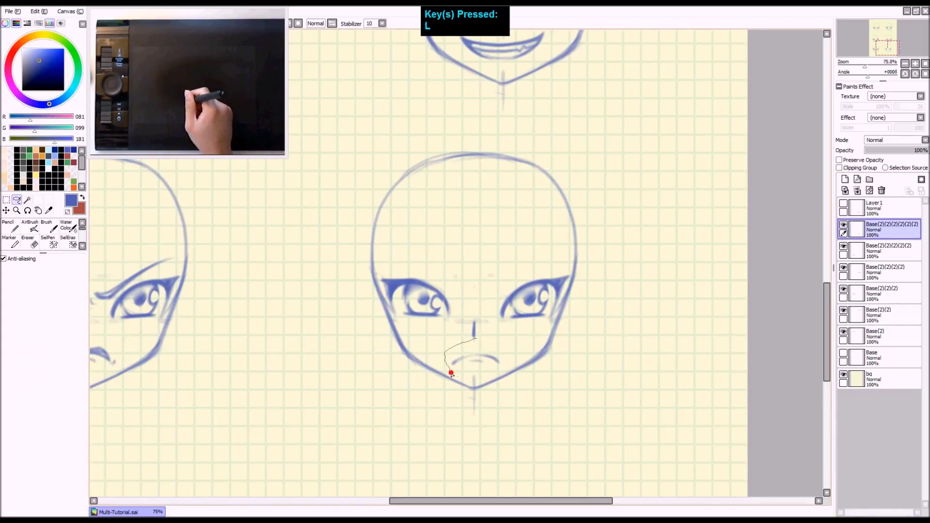
left_click_drag(497, 370, 507, 346)
key("ctrl+c")
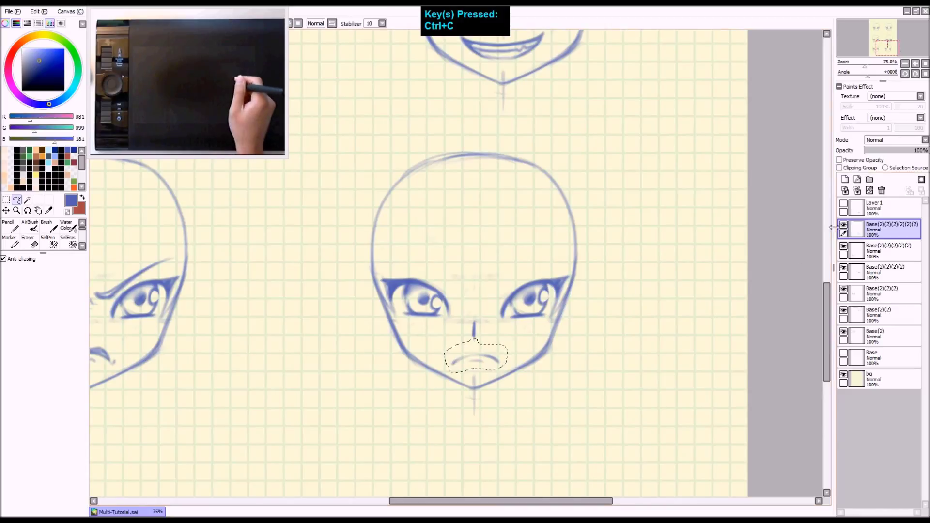
Delete the old frowning copy's layer and paste the copied mouth onto the face of the redisplayed Layer 1
left_click(882, 190)
left_click(843, 204)
key("ctrl+v")
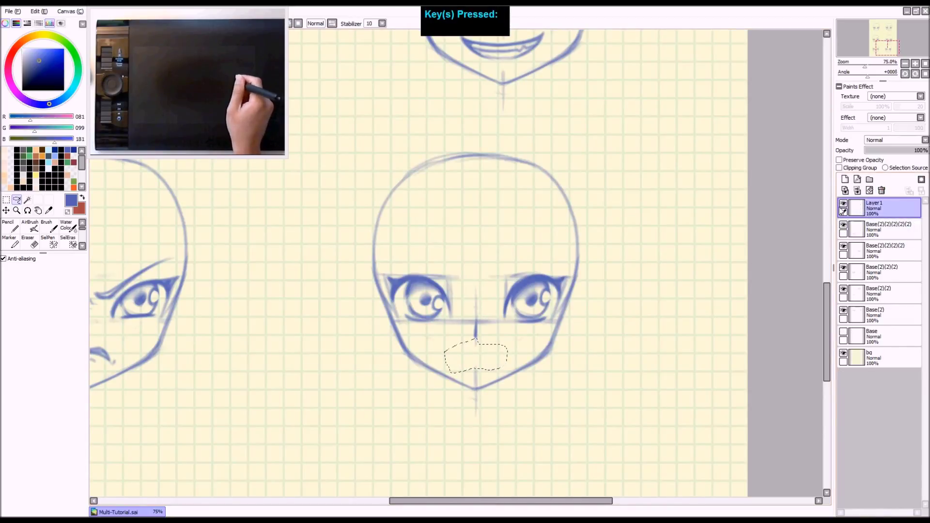
Draw the right eyebrow as a worried stroke sloping down from its raised inner end, using the AirBrush at size 14
key("a")
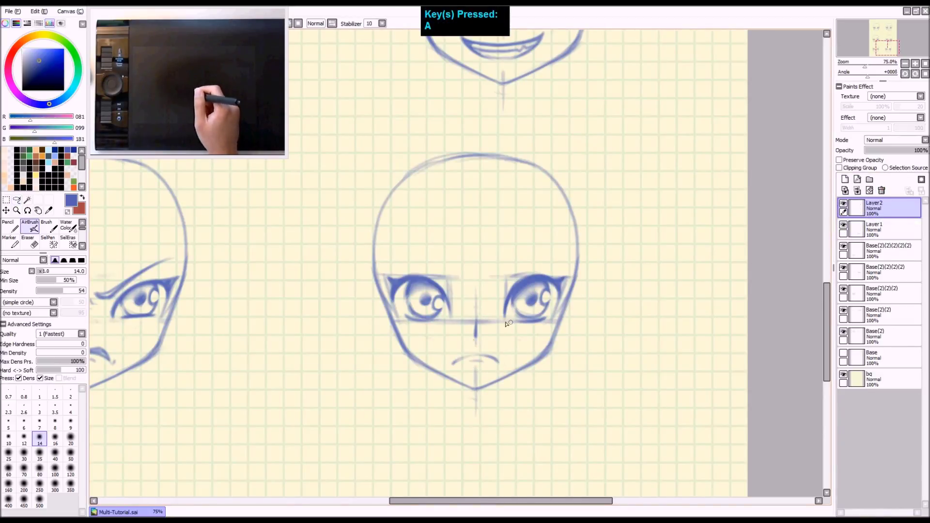
key("2")
key("space")
left_click_drag(531, 324, 538, 309)
mouse_move(535, 245)
left_mouse_down()
mouse_move(541, 192)
mouse_move(623, 228)
left_mouse_up()
key("ctrl+z")
mouse_move(545, 195)
left_mouse_down()
mouse_move(618, 227)
mouse_move(677, 236)
left_mouse_up()
left_click_drag(550, 198, 695, 242)
Draw the left eyebrow as a matching worried slope with a raised inner end and thicken its lower edge
mouse_move(466, 194)
left_mouse_down()
mouse_move(445, 209)
mouse_move(342, 232)
left_mouse_up()
key("ctrl+z")
left_click_drag(465, 194, 331, 243)
left_click_drag(405, 221, 322, 245)
mouse_move(466, 194)
left_mouse_down()
mouse_move(458, 215)
mouse_move(363, 235)
left_mouse_up()
left_click_drag(462, 213, 363, 240)
left_click_drag(412, 224, 327, 256)
key("ctrl+z")
left_click_drag(458, 210, 339, 245)
Thicken the right eyebrow with extra strokes along its upper and lower edges
mouse_move(545, 197)
left_mouse_down()
mouse_move(582, 231)
mouse_move(680, 241)
left_mouse_up()
left_click_drag(565, 217, 682, 240)
key("space")
mouse_move(576, 266)
left_mouse_down()
mouse_move(522, 322)
mouse_move(634, 253)
left_mouse_up()
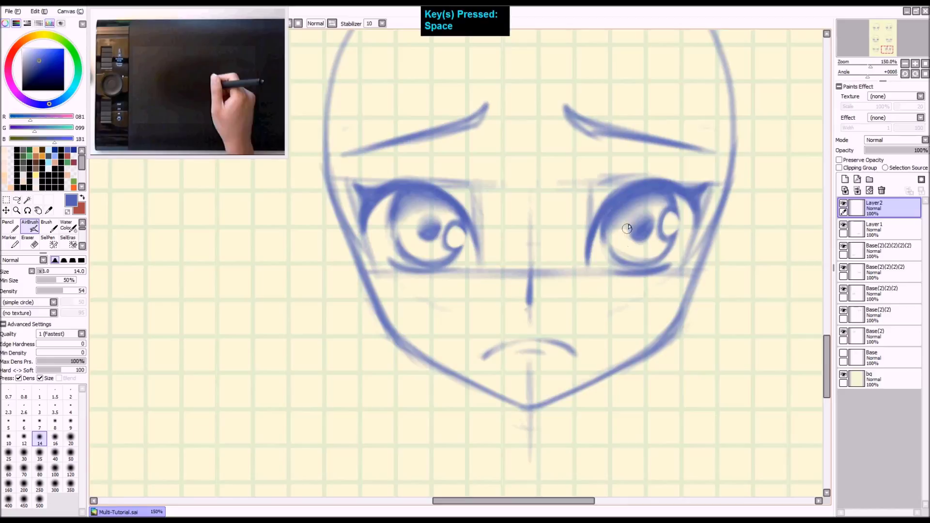
Merge Layer 2 down into Layer 1 and blend the shading inside both irises with the Brush at size 35
key("b")
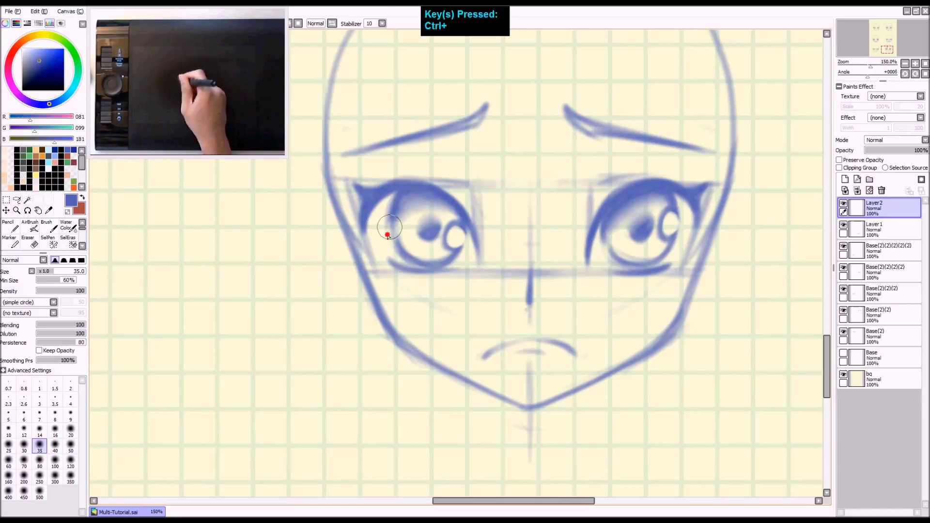
left_click(843, 203)
left_click(843, 203)
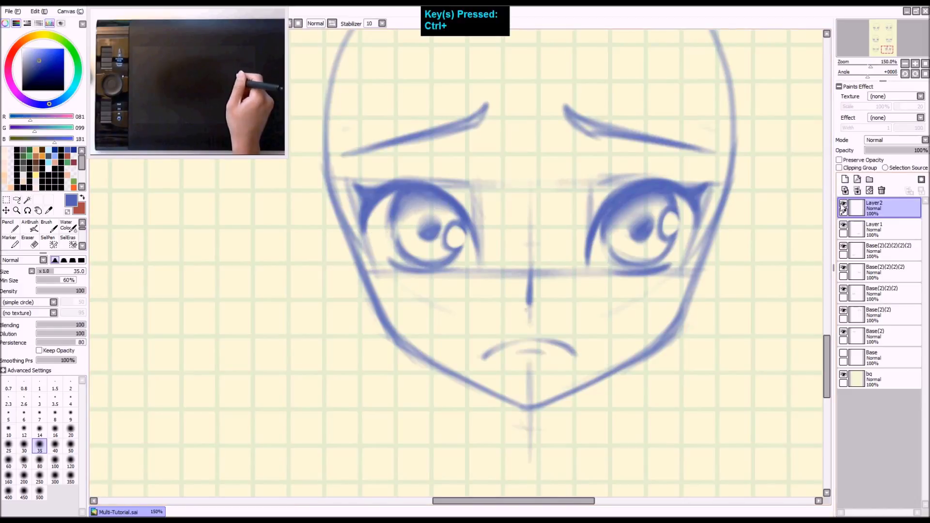
key("ctrl+e")
mouse_move(625, 224)
left_mouse_down()
mouse_move(657, 197)
mouse_move(633, 218)
mouse_move(638, 228)
mouse_move(649, 214)
mouse_move(634, 230)
mouse_move(644, 216)
mouse_move(619, 214)
mouse_move(607, 237)
left_mouse_up()
mouse_move(421, 206)
left_mouse_down()
mouse_move(403, 217)
mouse_move(419, 208)
mouse_move(428, 225)
left_mouse_up()
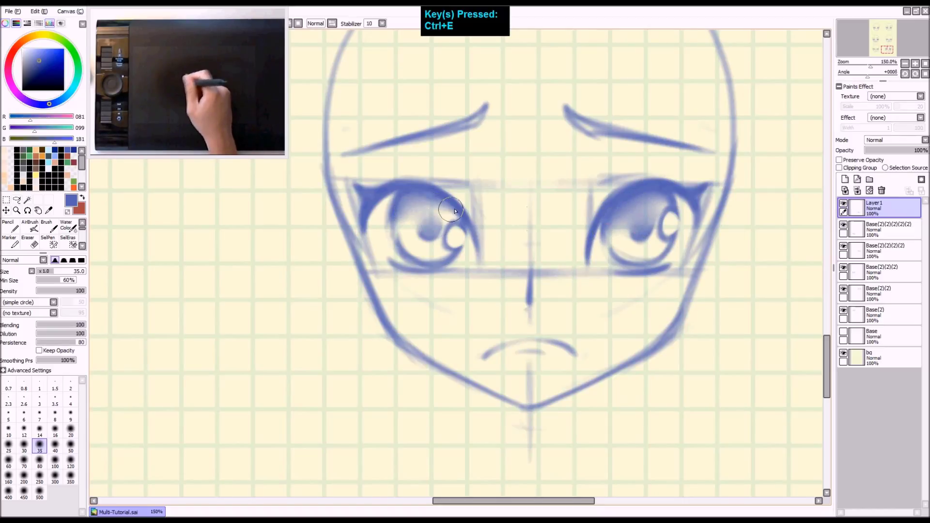
Darken the upper part of both irises with diagonal hatching strokes, using the AirBrush at size 14
key("a")
left_click_drag(410, 194, 398, 223)
mouse_move(416, 192)
left_mouse_down()
mouse_move(402, 230)
mouse_move(439, 202)
mouse_move(450, 216)
mouse_move(438, 229)
left_mouse_up()
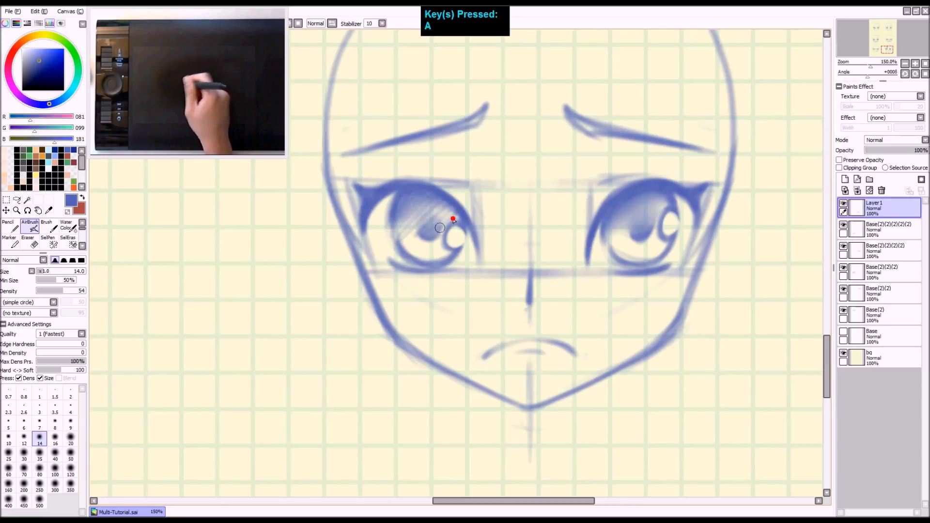
mouse_move(624, 205)
left_mouse_down()
mouse_move(614, 245)
mouse_move(644, 216)
mouse_move(670, 207)
left_mouse_up()
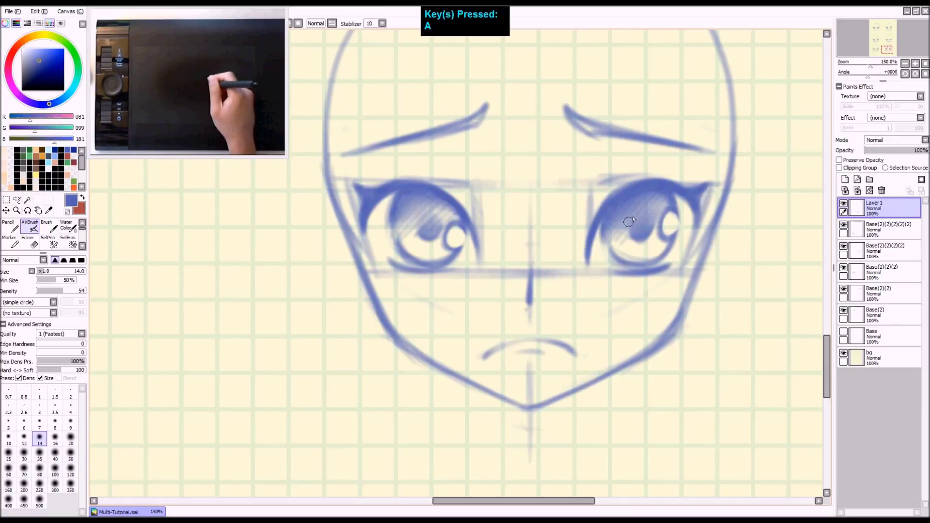
left_click_drag(428, 204, 433, 220)
Erase parts of the lower iris edges with the Eraser at size 10 and airbrush welling tears along both lower lids
key("e")
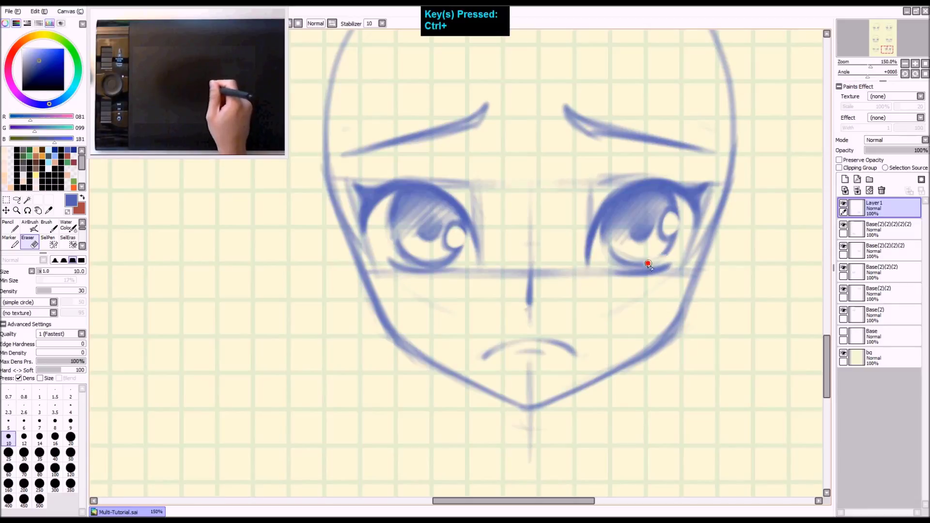
left_click_drag(411, 262, 403, 256)
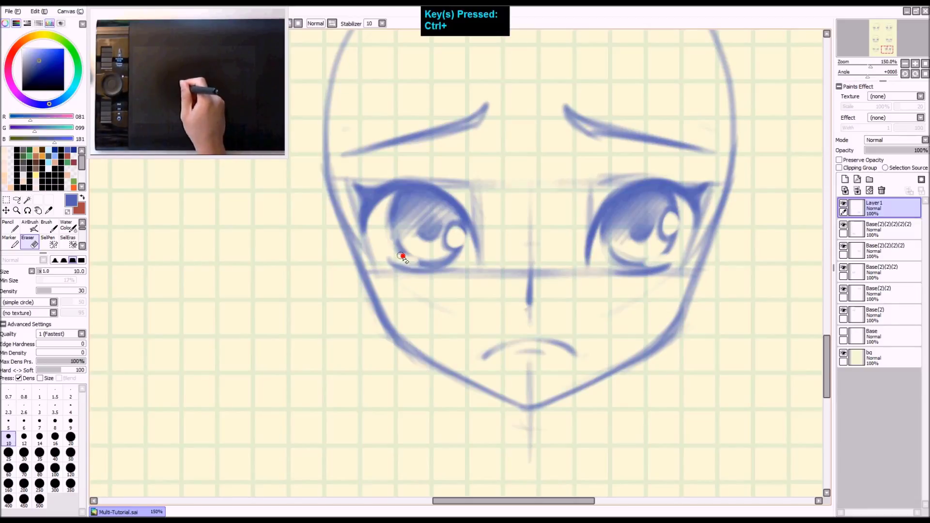
key("a")
mouse_move(667, 253)
left_mouse_down()
mouse_move(671, 261)
mouse_move(655, 254)
left_mouse_up()
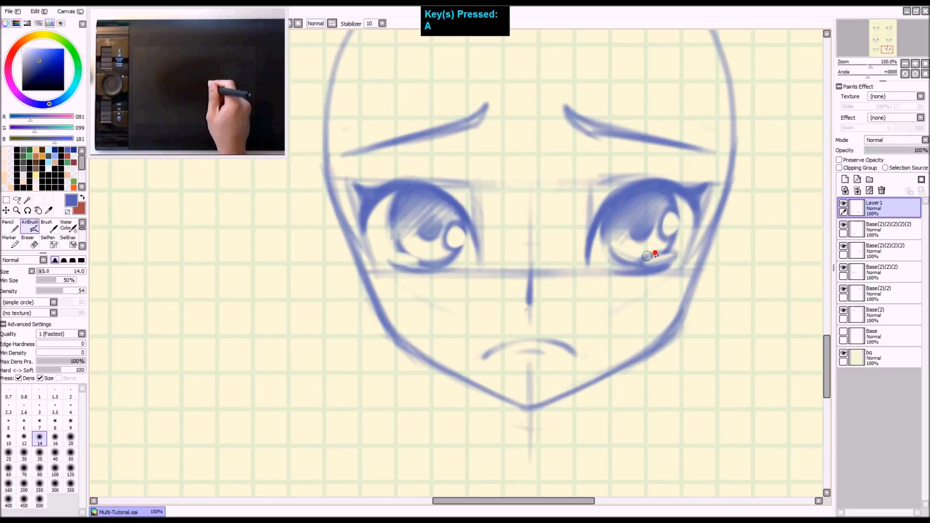
mouse_move(398, 251)
left_mouse_down()
mouse_move(422, 264)
mouse_move(390, 253)
left_mouse_up()
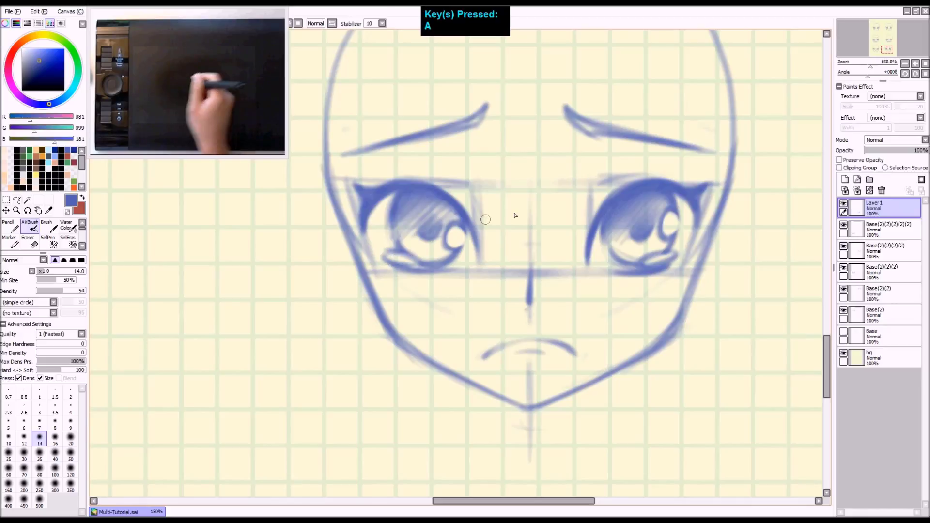
Retrace the frowning mouth and draw a short curved wrinkle beside the inner end of the left eyebrow
left_click_drag(485, 354, 563, 347)
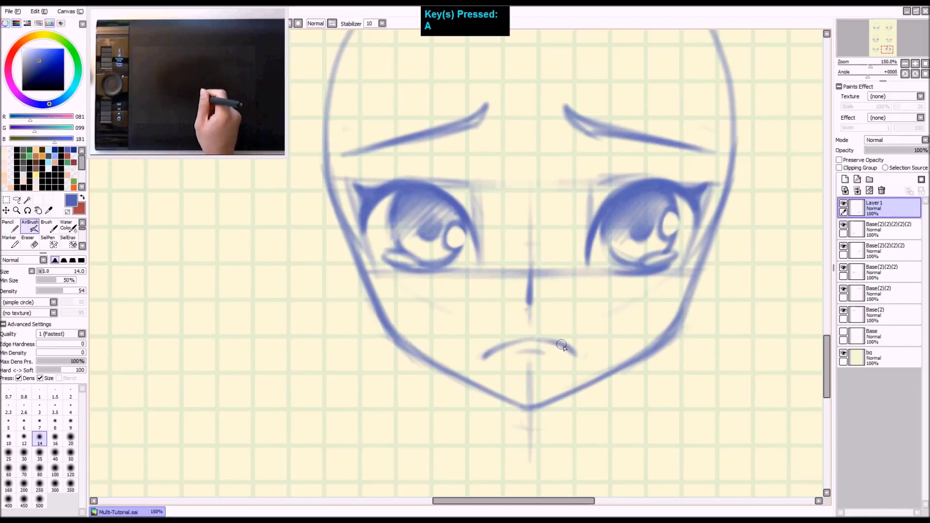
key("space")
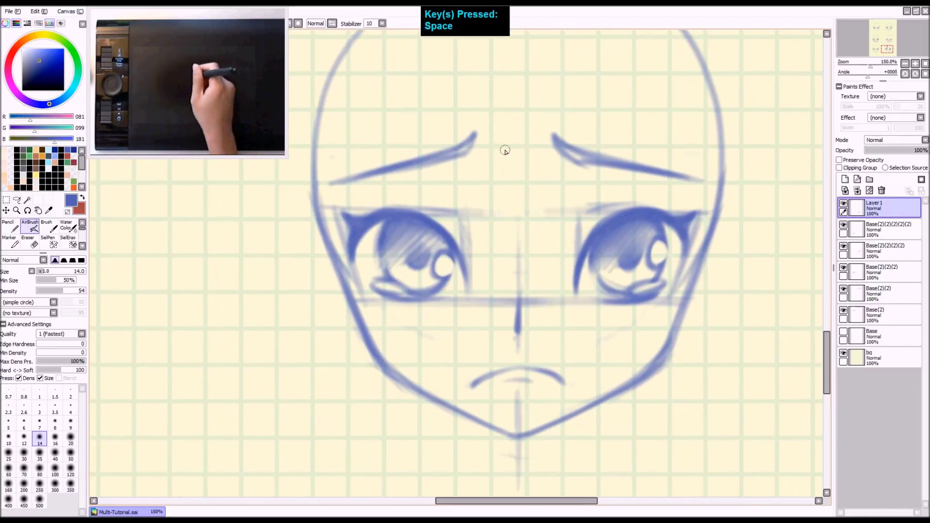
left_click_drag(501, 152, 470, 177)
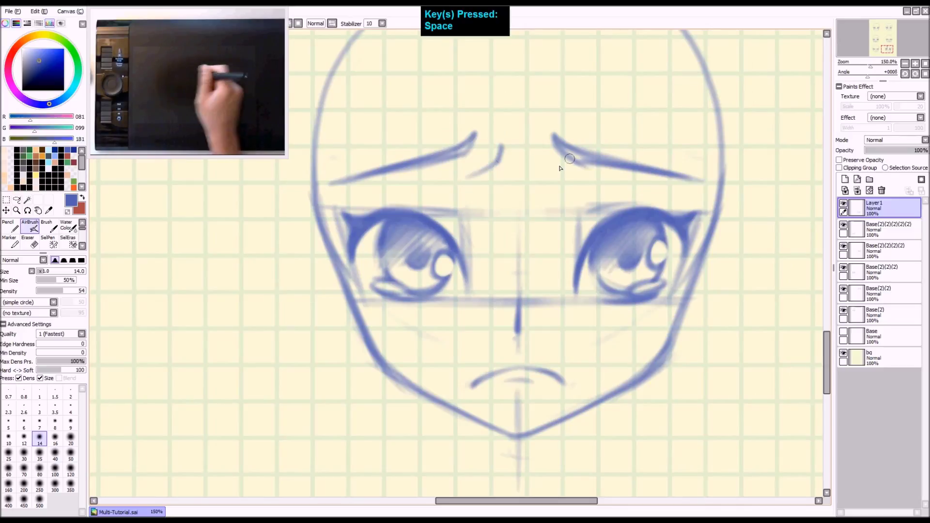
left_click_drag(534, 155, 544, 176)
key("ctrl+z")
key("ctrl+z")
key("ctrl+z")
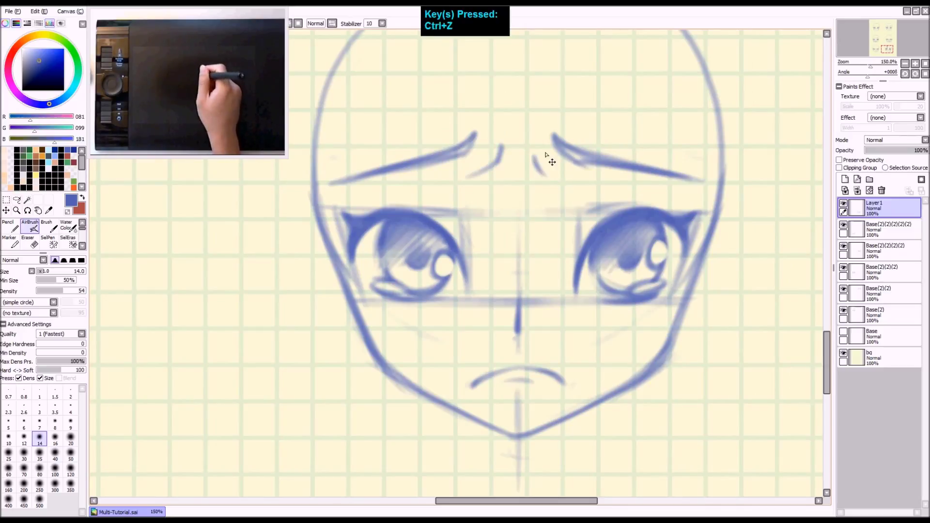
left_click_drag(502, 145, 495, 166)
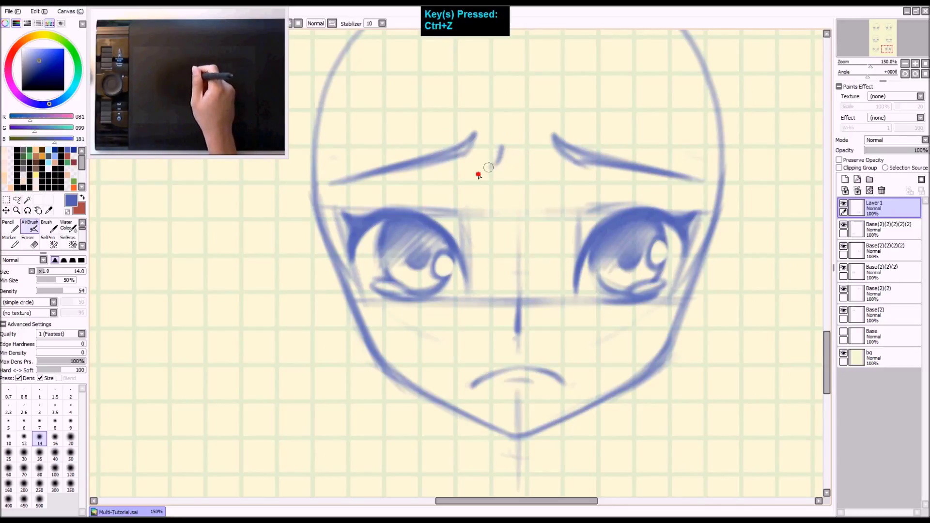
Lasso the left eyebrow with its wrinkle and transform it to sit slightly closer to the face's centre line
key("l")
mouse_move(470, 119)
left_mouse_down()
mouse_move(384, 143)
mouse_move(323, 183)
mouse_move(471, 190)
mouse_move(460, 119)
left_mouse_up()
key("ctrl+t")
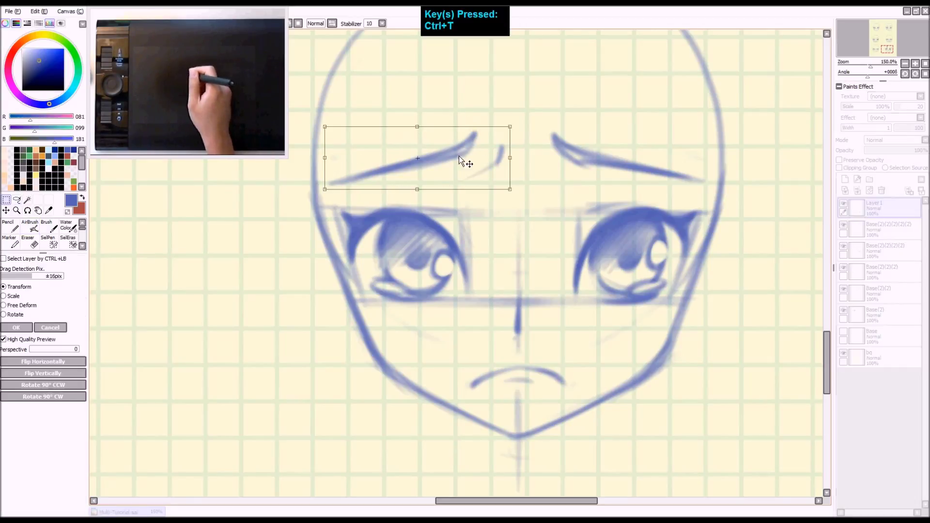
left_click_drag(460, 156, 475, 157)
key("Return")
Lasso the right eyebrow, shift it slightly toward the centre line, and airbrush a matching wrinkle beside its inner end
mouse_move(543, 118)
left_mouse_down()
mouse_move(556, 172)
mouse_move(710, 184)
mouse_move(597, 100)
left_mouse_up()
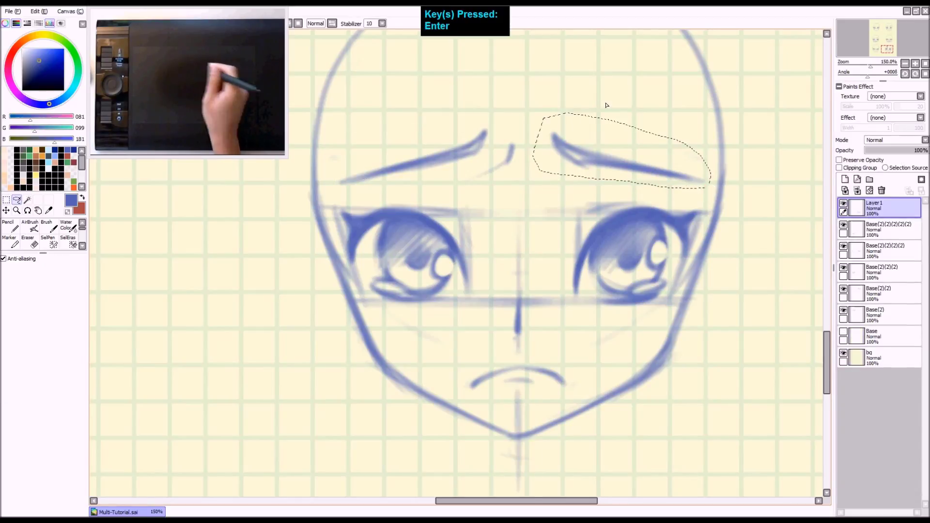
key("ctrl+t")
left_click_drag(718, 145, 720, 153)
key("Return")
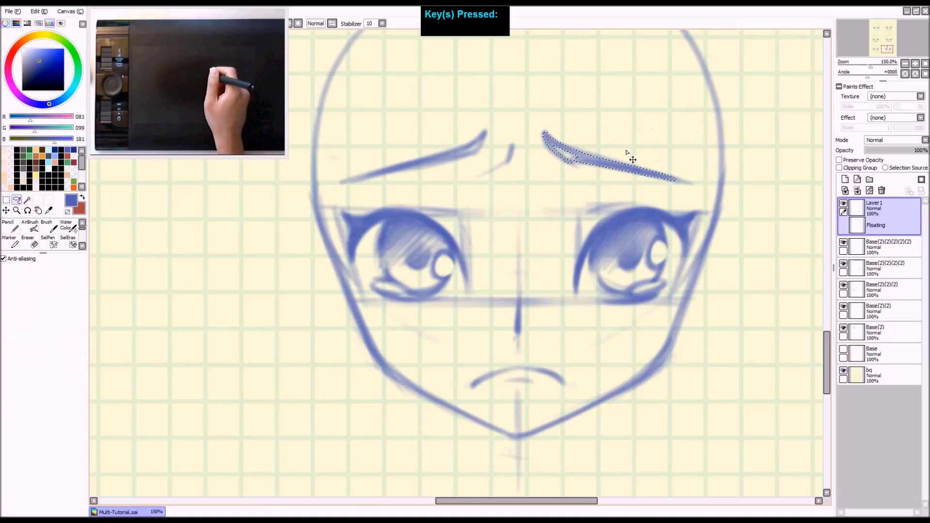
key("ctrl+d")
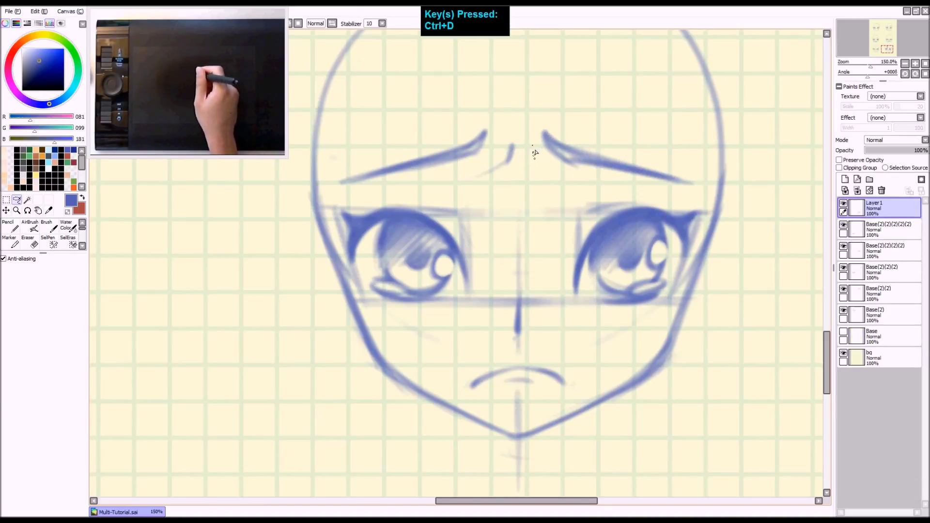
key("a")
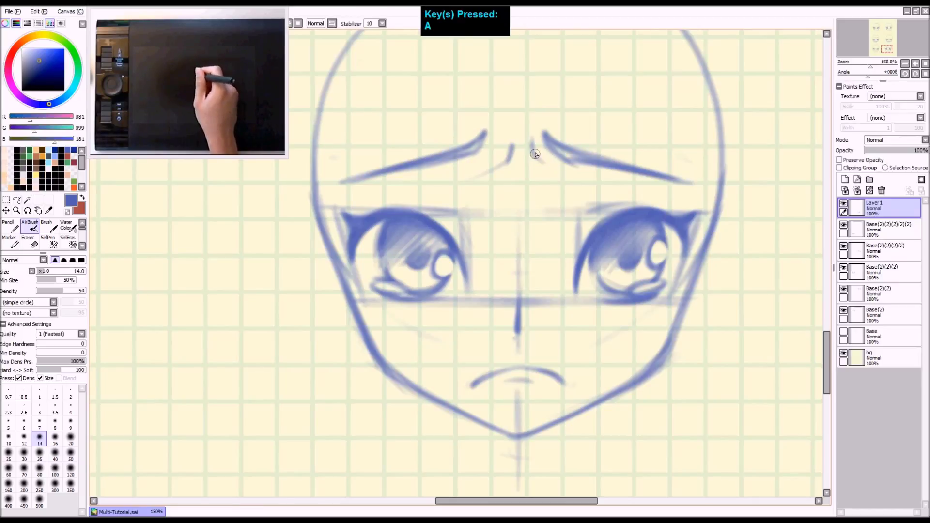
Review all six faces on the page, comparing the eyes, eyebrows and mouths of the different expressions
key("ctrl+shift+z")
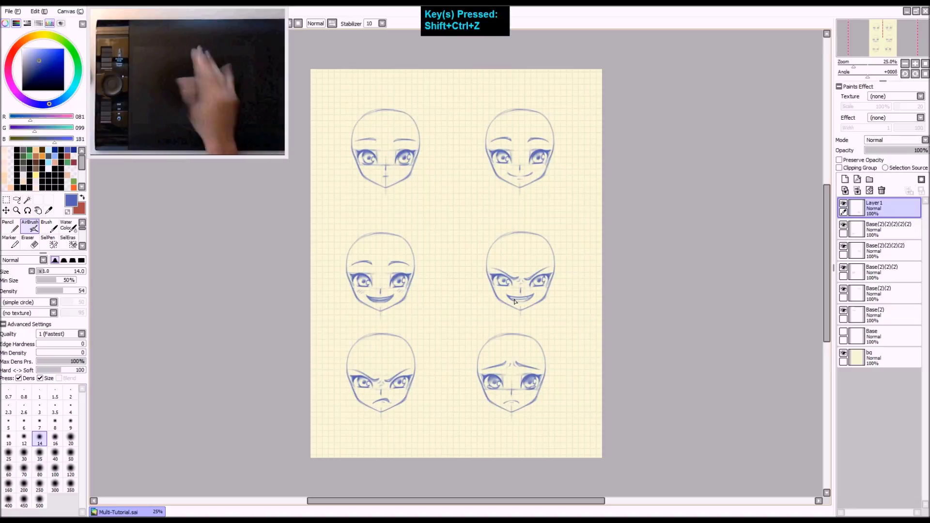
key("z")
key("z")
key("space")
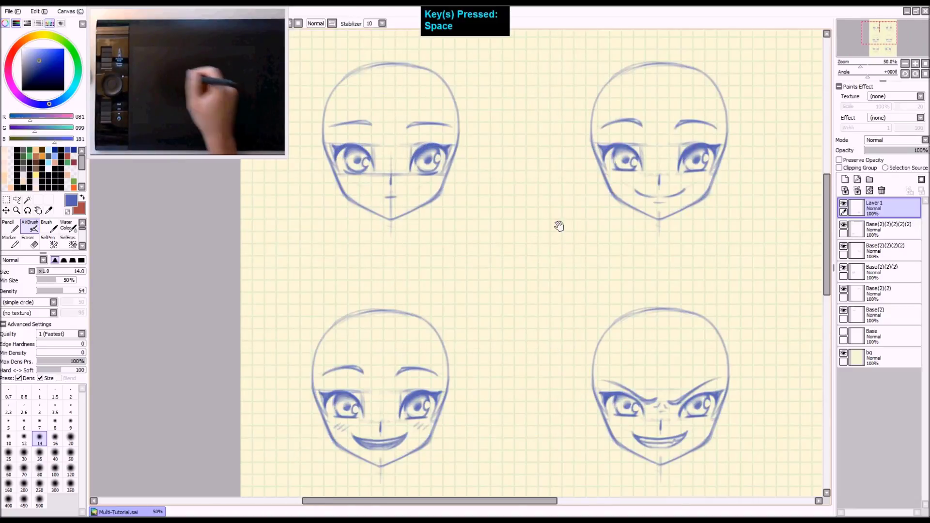
left_click_drag(588, 250, 562, 237)
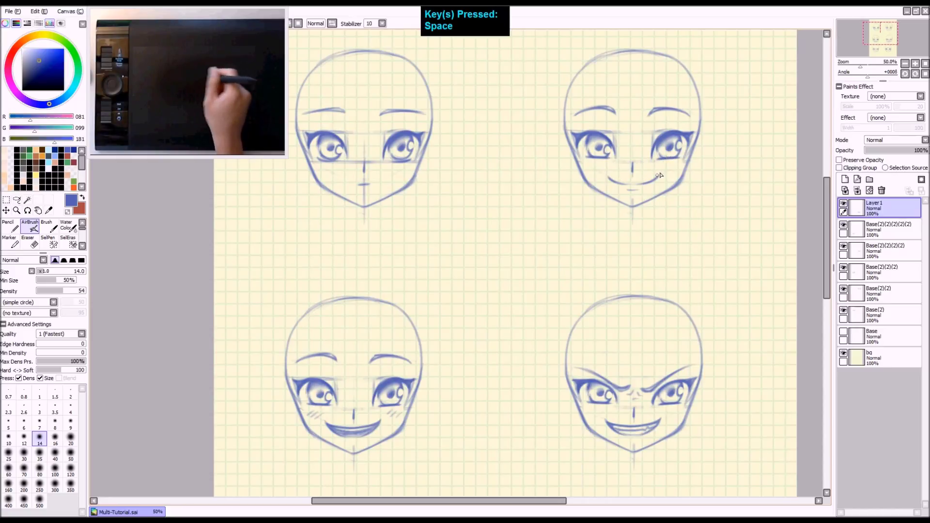
left_click_drag(469, 256, 433, 251)
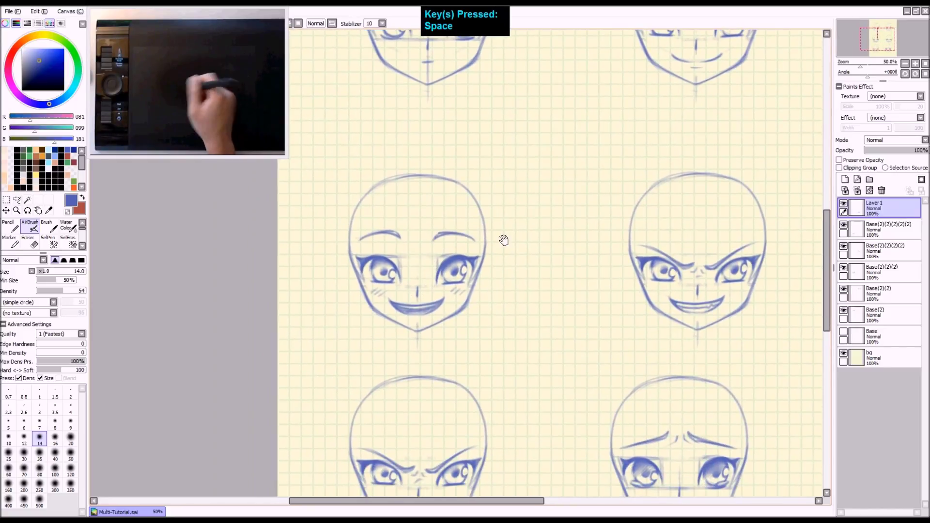
left_click_drag(433, 285, 401, 324)
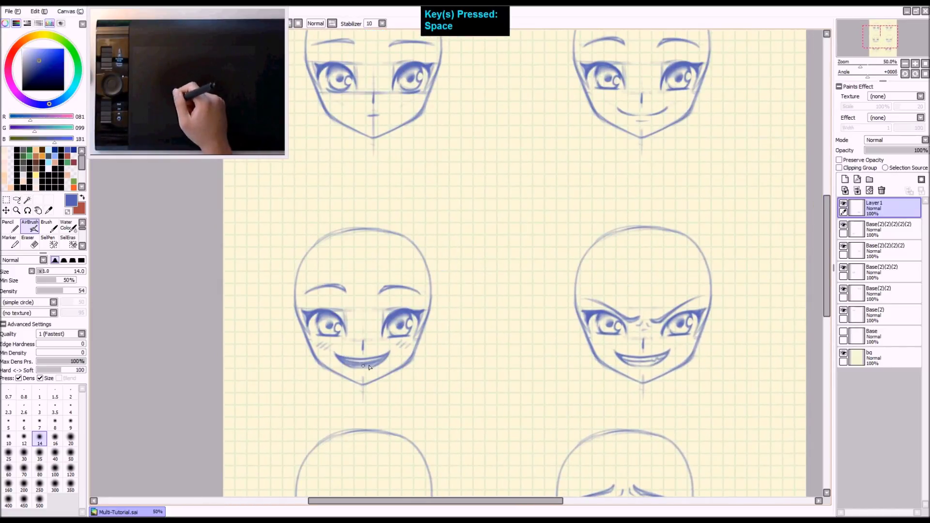
left_click_drag(484, 295, 368, 252)
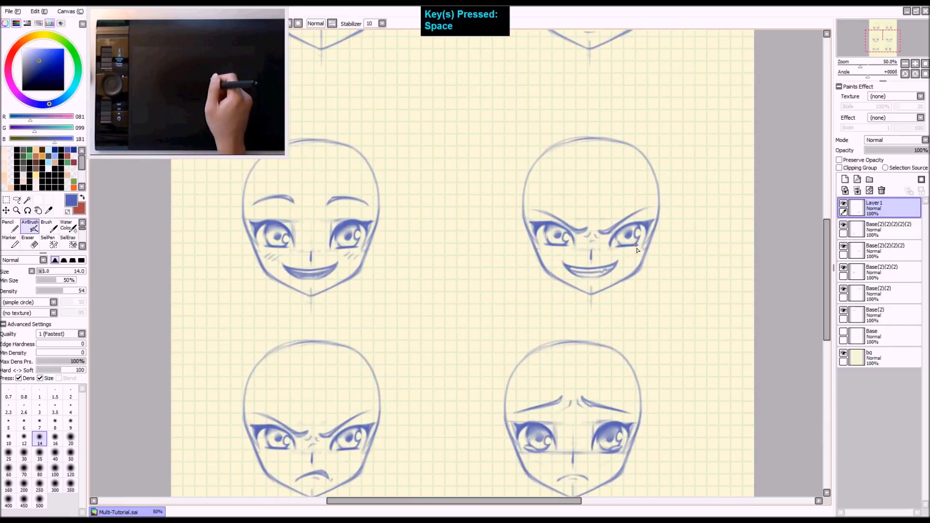
left_click_drag(629, 227, 635, 220)
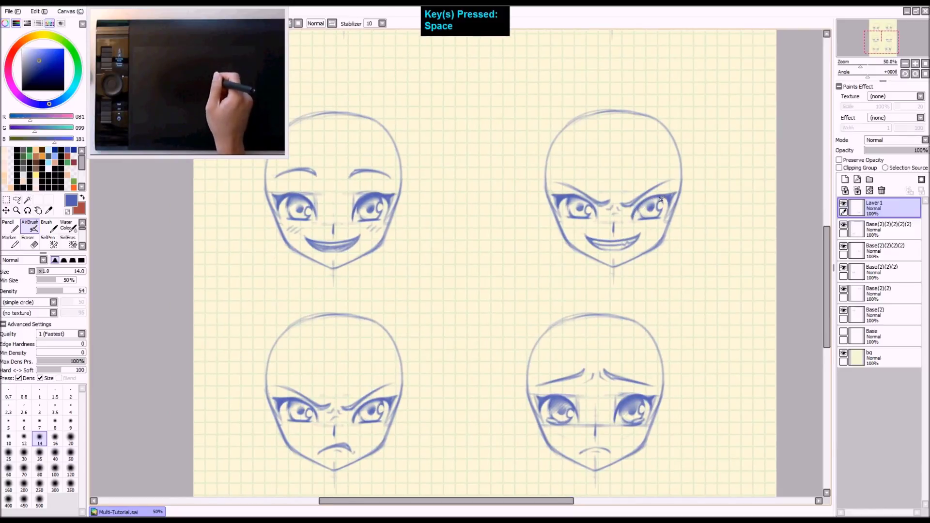
Add a new layer above all the face layers and name it "ear"
left_click_drag(516, 339, 555, 258)
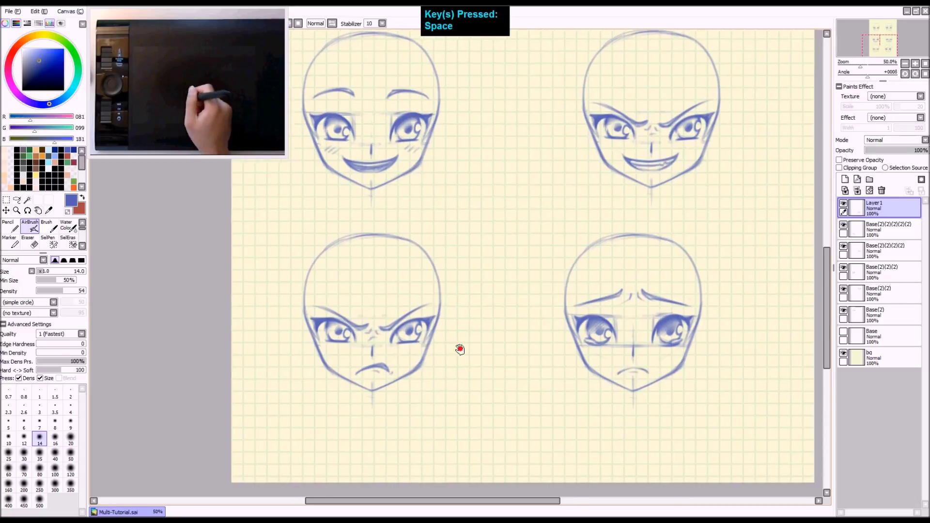
left_click_drag(460, 349, 398, 310)
key("ctrl+shift+z")
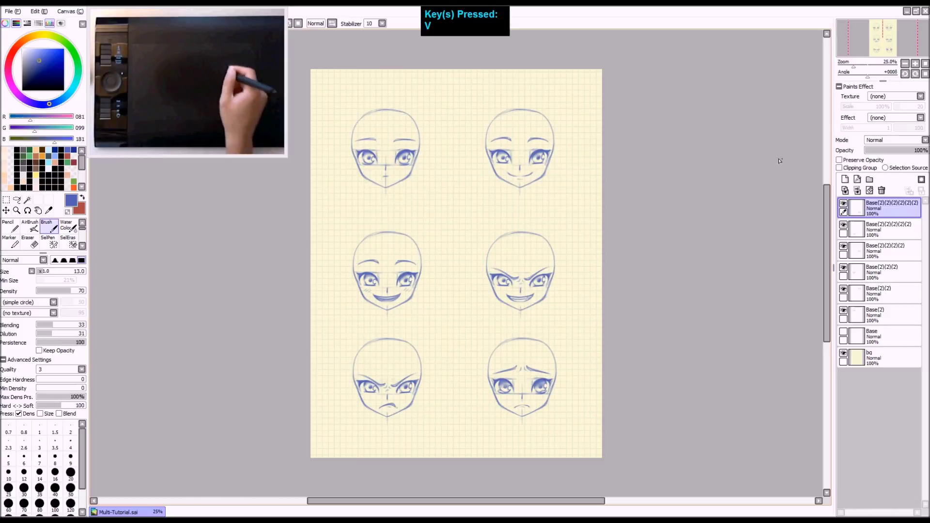
left_click(845, 179)
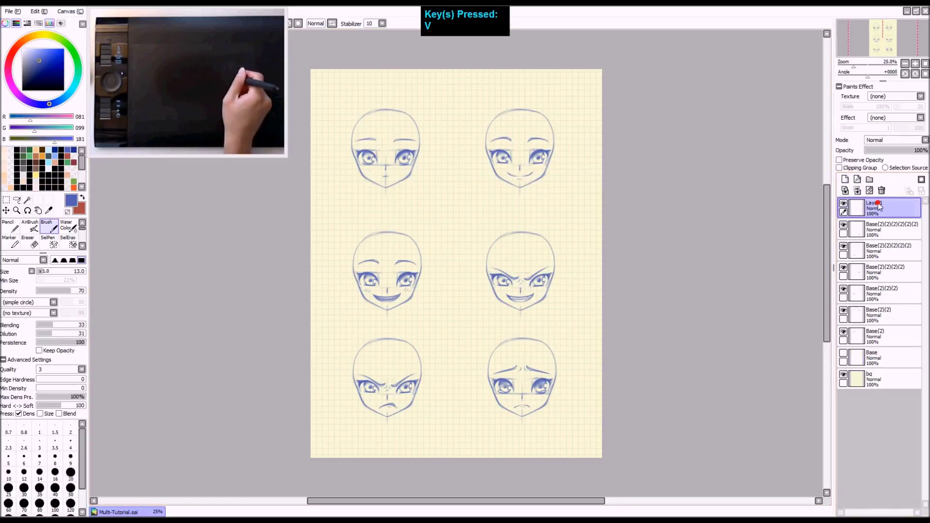
double_click(859, 209)
type("ear")
key("Return")
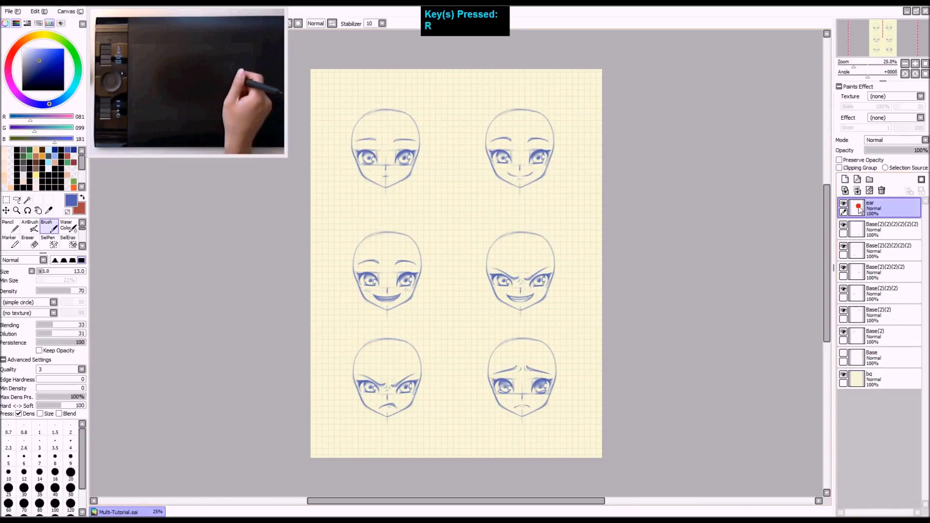
Airbrush the right ear's outline on the top-left face, curving from the upper eye line down to the cheek below eye level
key("a")
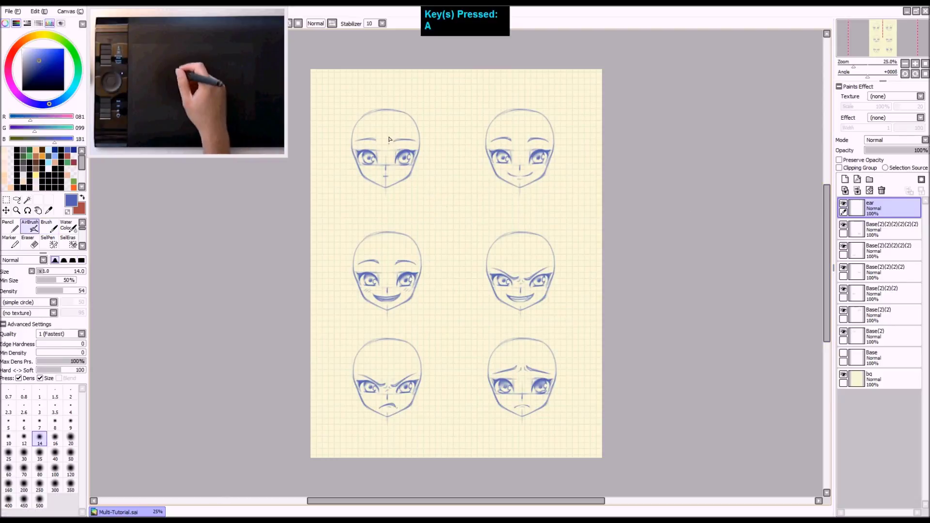
key("z")
key("z")
key("z")
key("z")
key("space")
left_click_drag(490, 176, 492, 148)
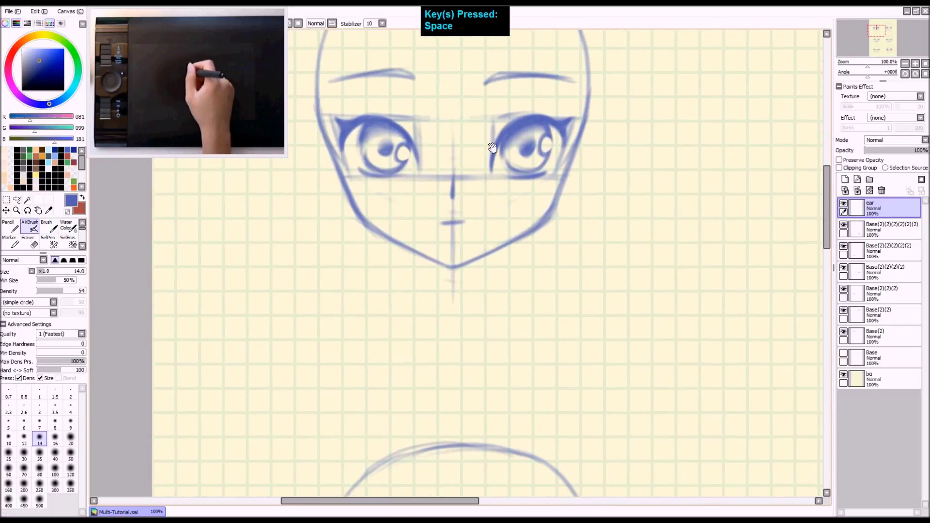
left_click_drag(588, 119, 596, 152)
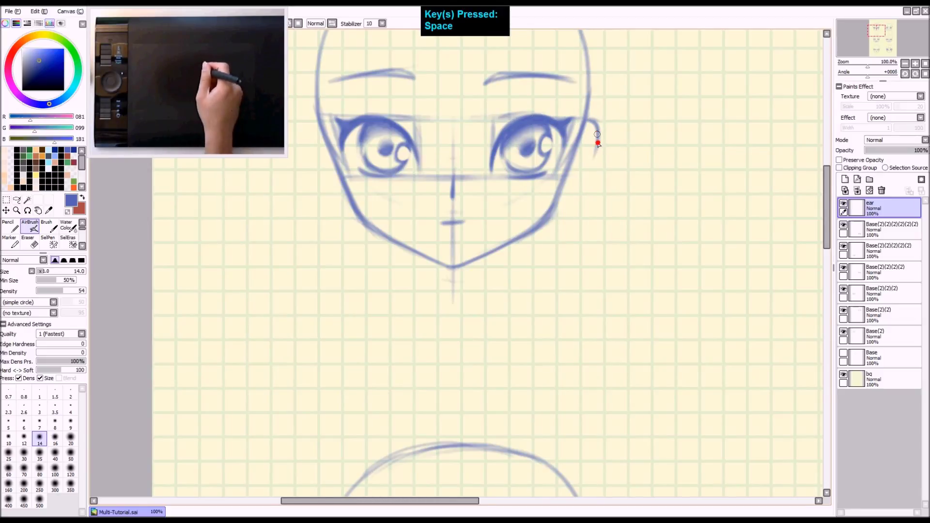
left_click_drag(593, 156, 565, 196)
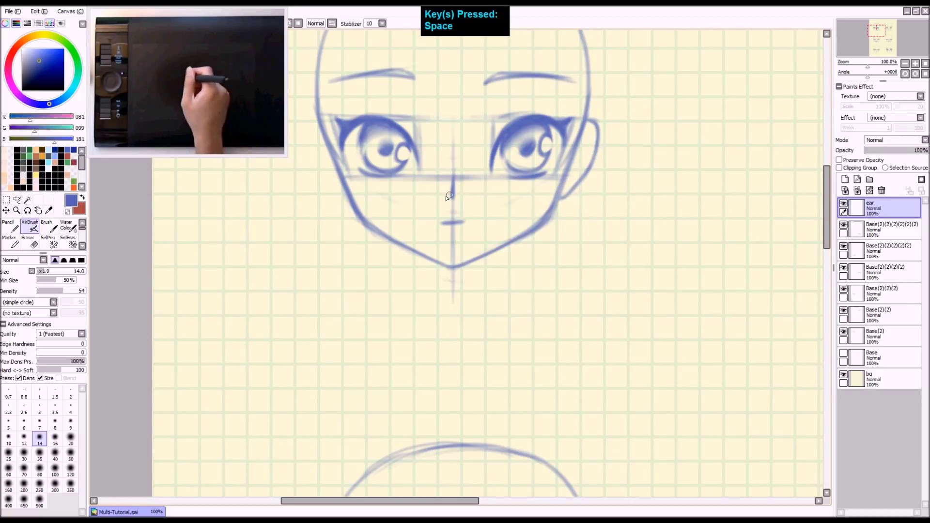
Airbrush a matching left ear on the same face, with light inner fold lines in both ears, and undo the last stray stroke
left_click_drag(388, 166, 454, 173)
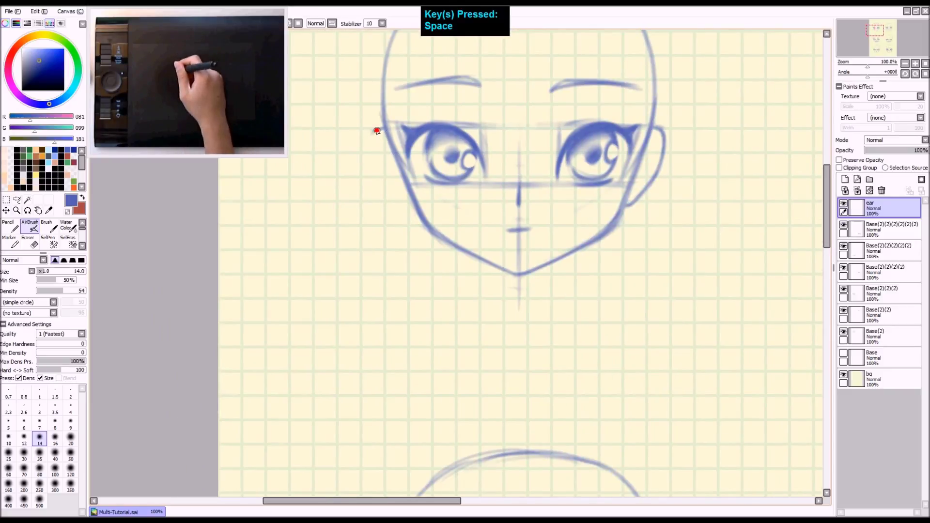
left_click_drag(375, 131, 383, 186)
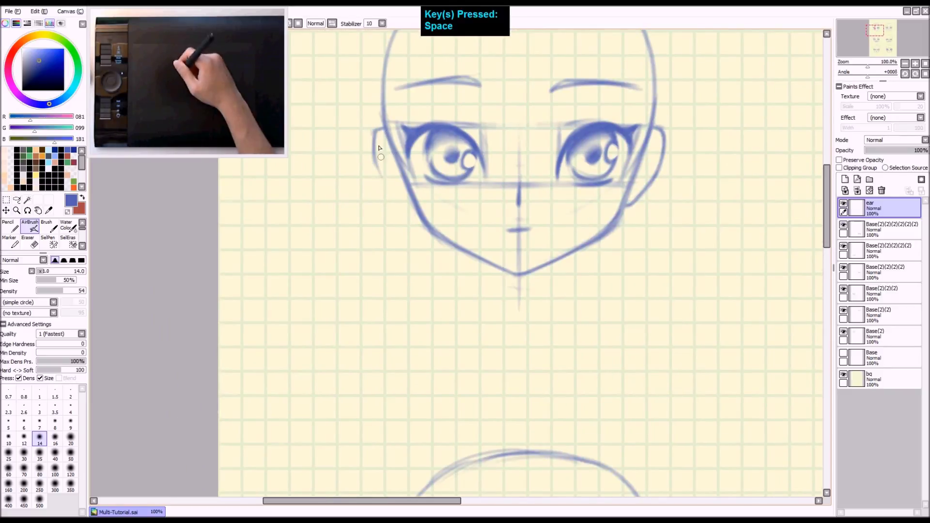
mouse_move(373, 142)
left_mouse_down()
mouse_move(409, 205)
mouse_move(395, 192)
mouse_move(417, 208)
left_mouse_up()
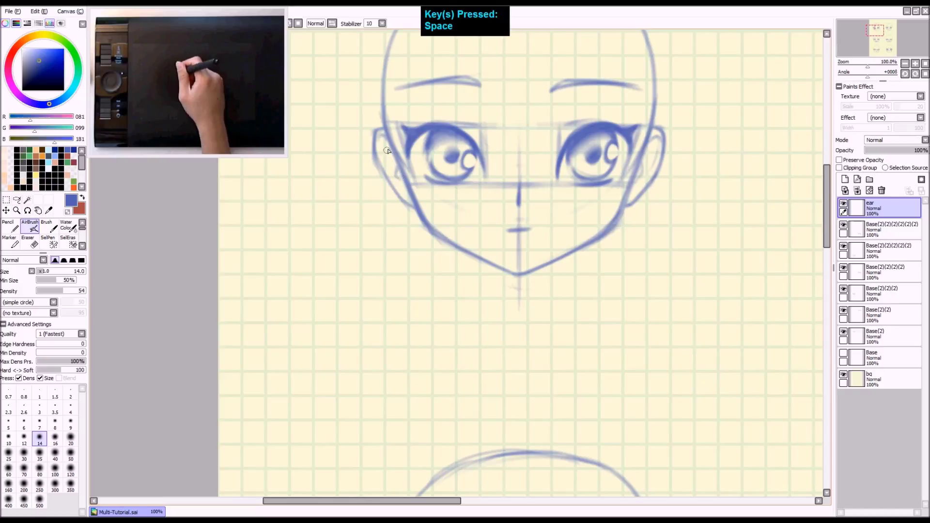
key("ctrl+z")
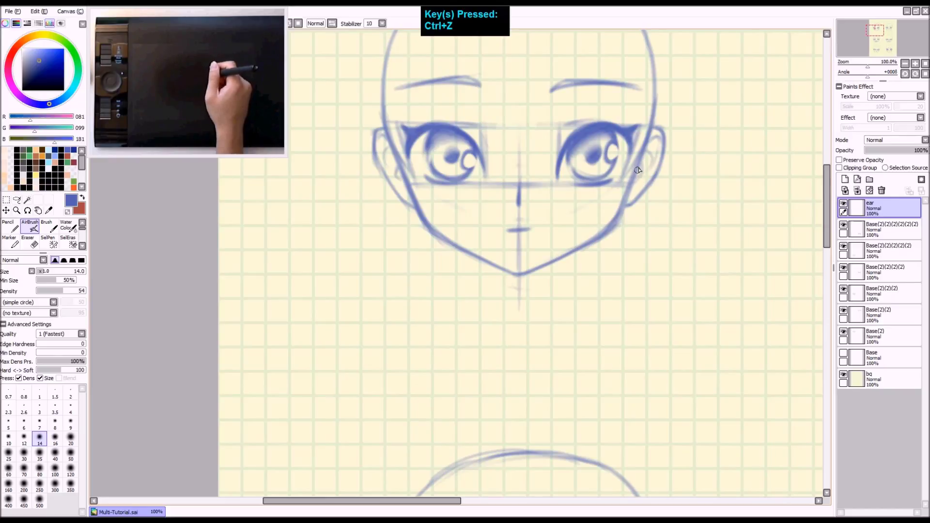
key("ctrl+shift+z")
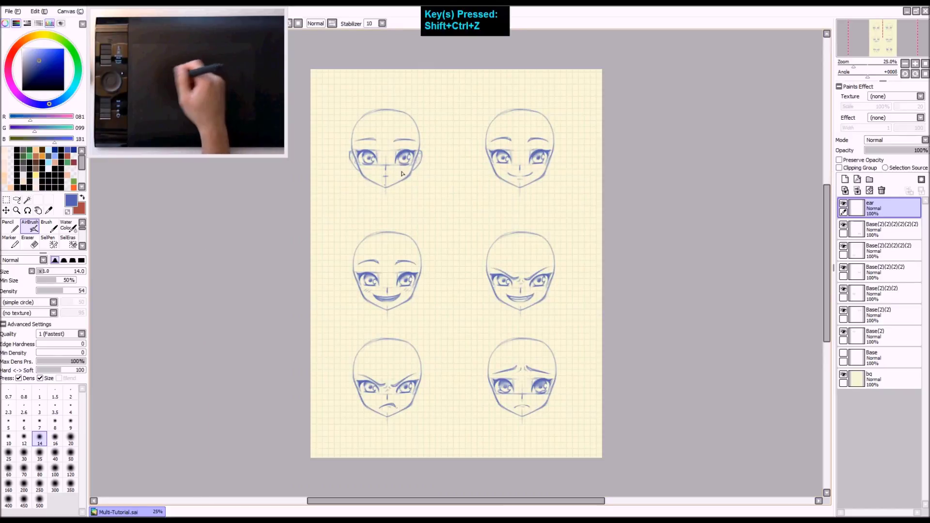